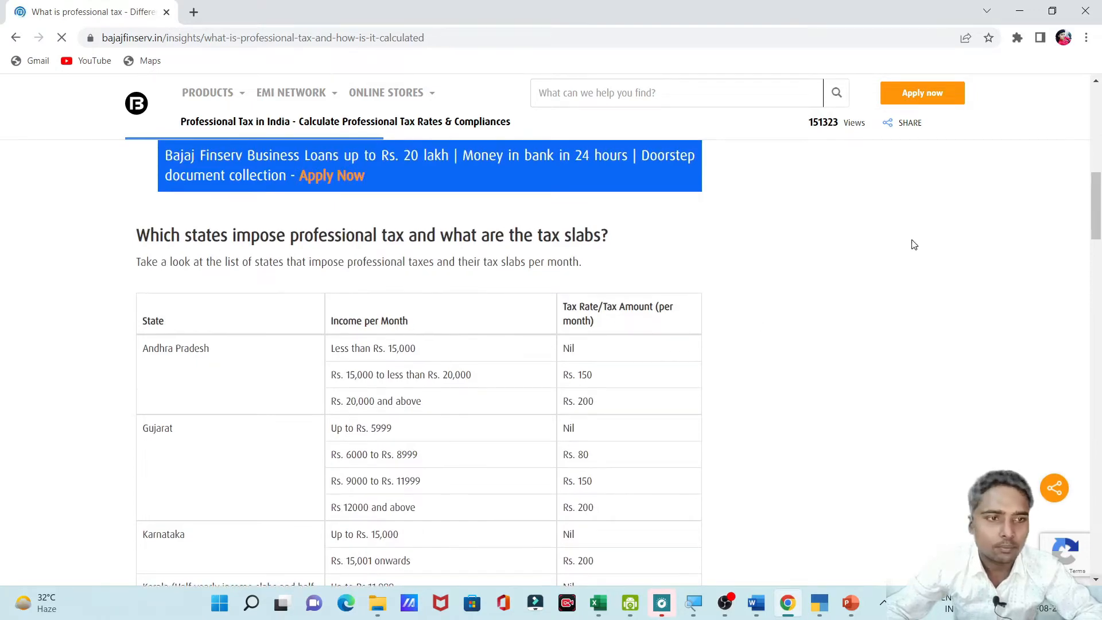
- Minimize Chrome and the PowerPoint presentation to reveal the PAYROLL MANAGEMENT folder
click(1019, 16)
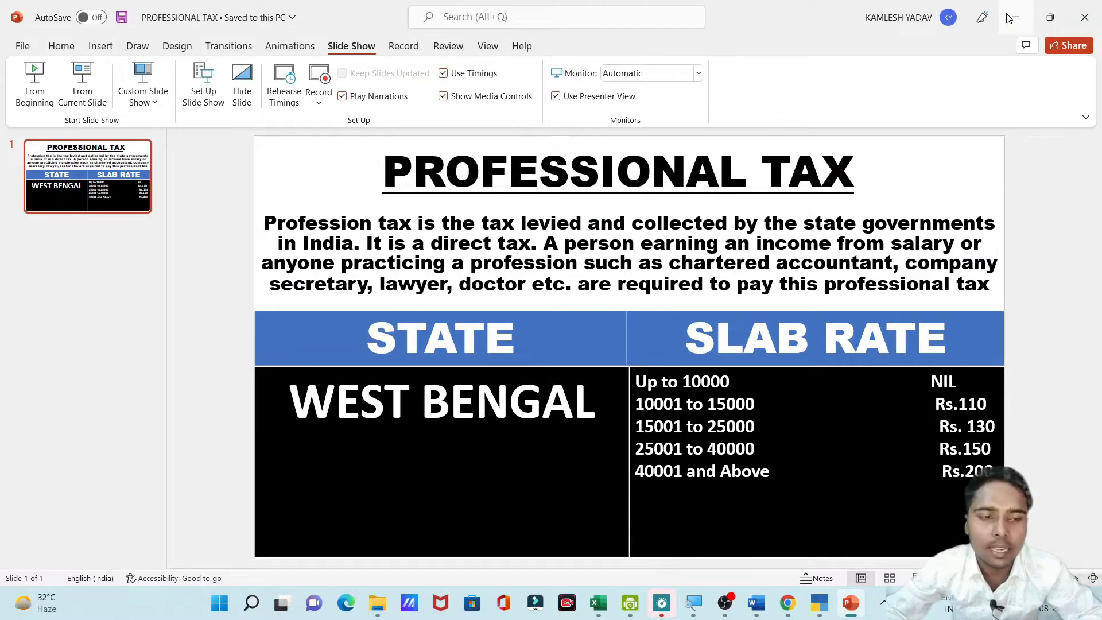
click(1011, 17)
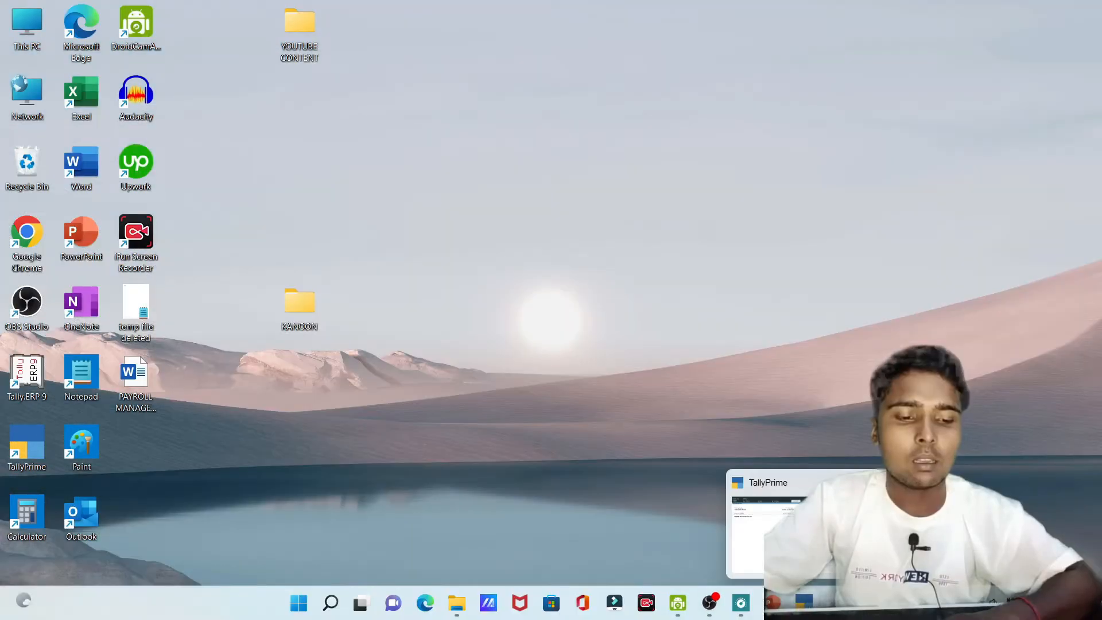
- Bring TallyPrime forward at the Gateway of Tally for BHARAT TRADITION PVT LTD
click(805, 602)
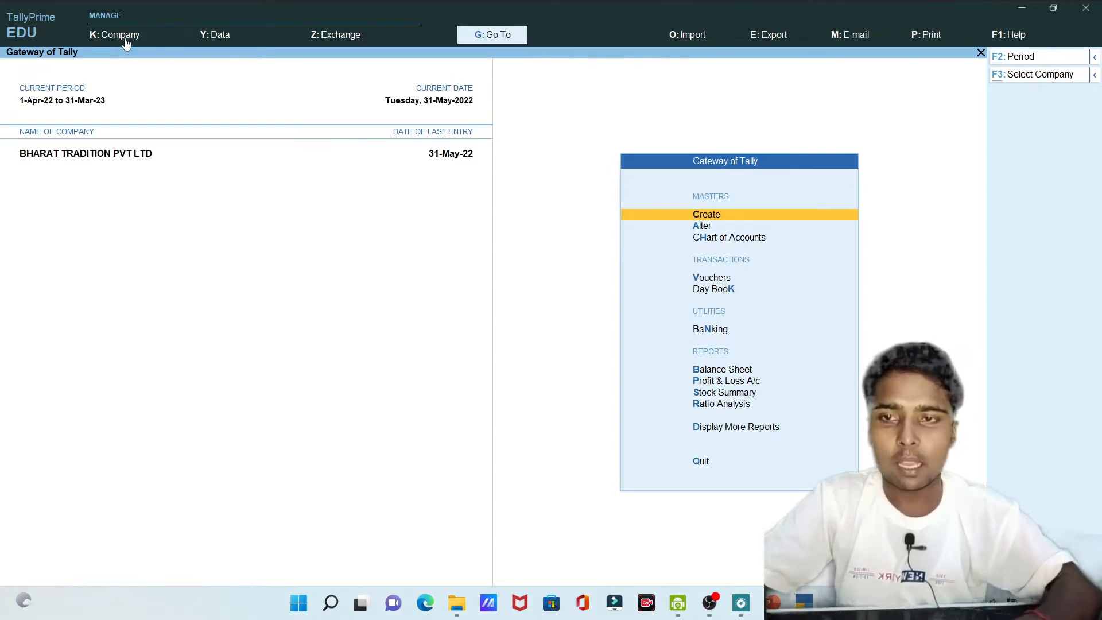
- Set Enable Payroll Statutory to Yes in Company Features (Alt+K) to reach Payroll Statutory Details
key(alt+k)
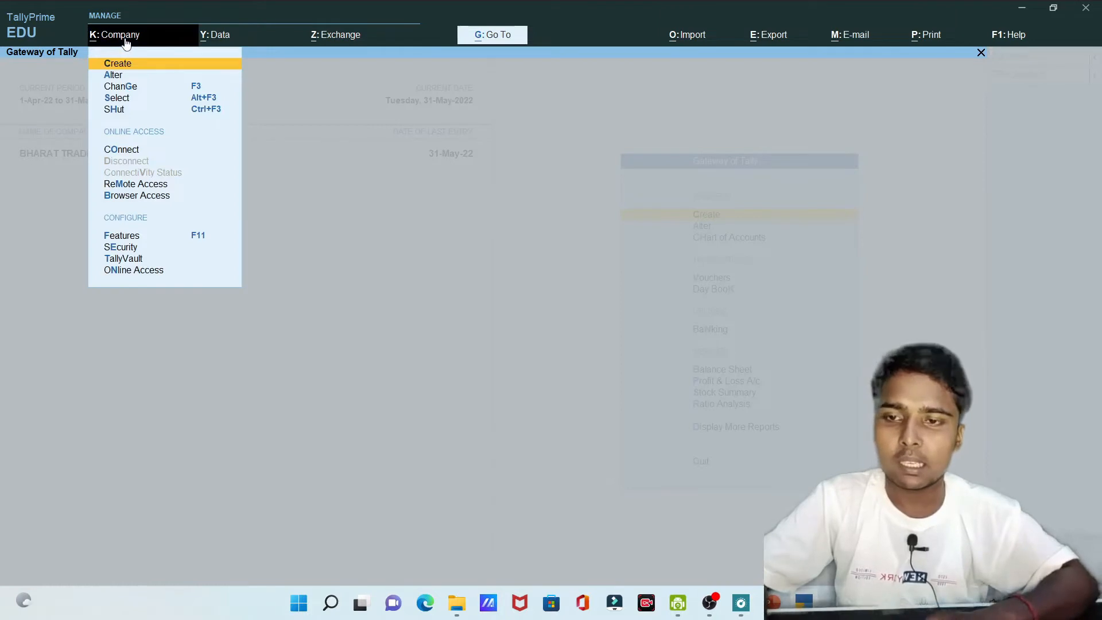
key(Down)
key(Down)
key(Down)
key(Down)
key(Down)
key(Down)
key(Down)
key(Down)
key(Down)
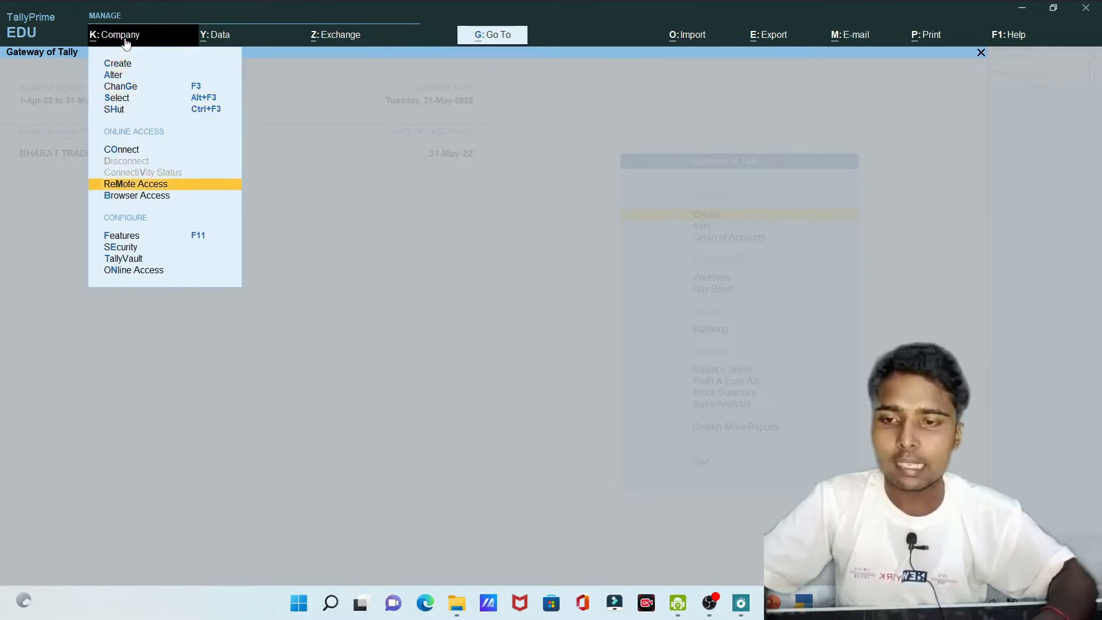
key(Up)
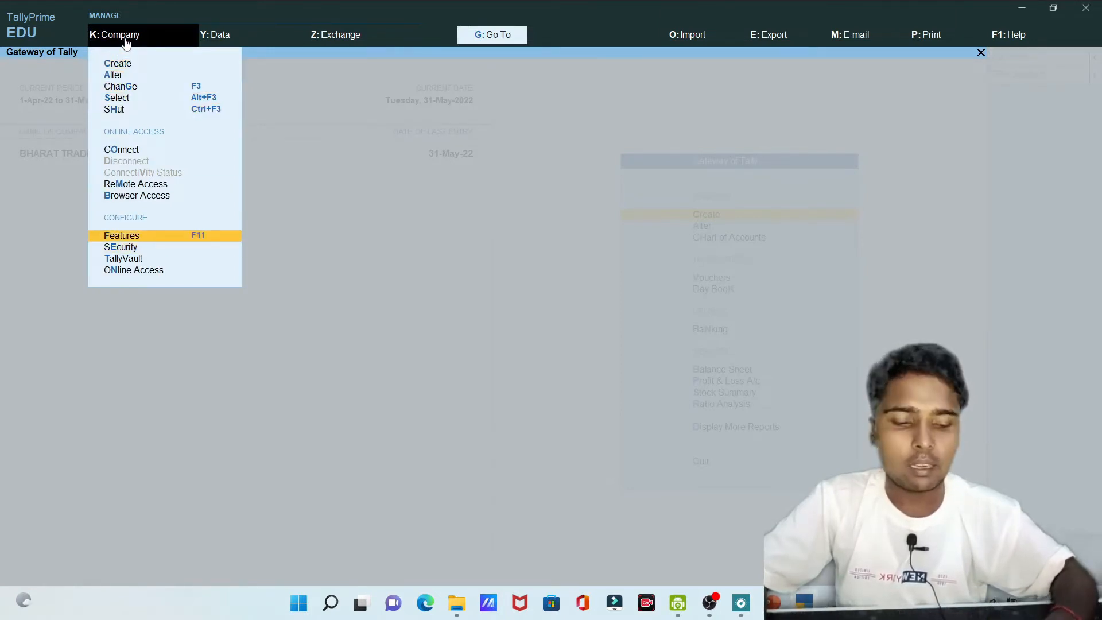
key(Return)
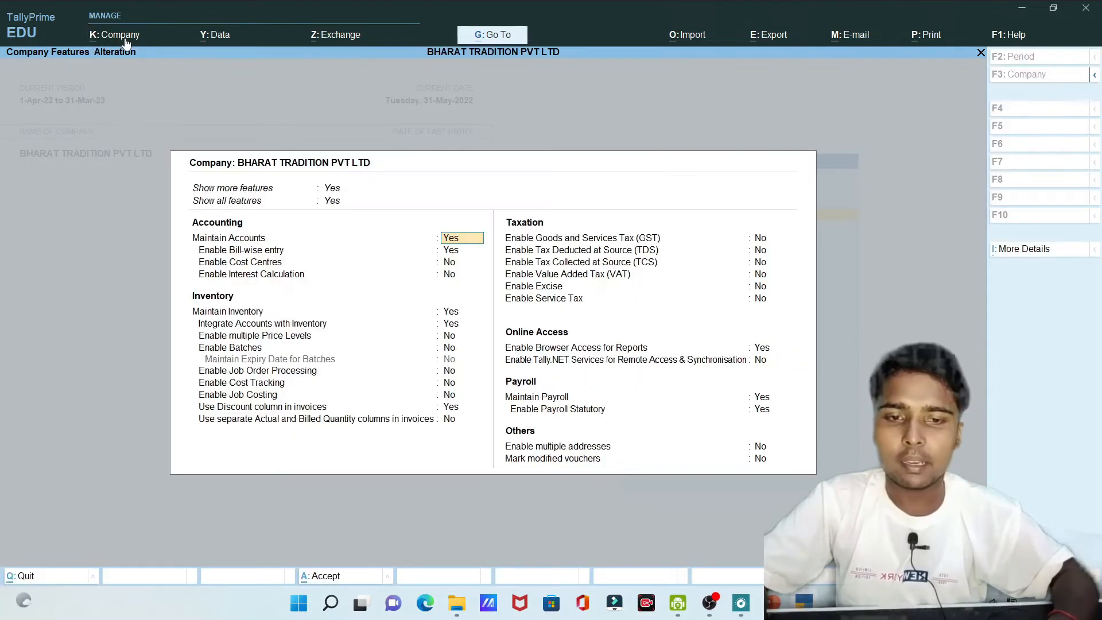
key(Return)
key(Return)
key(Return)
key(Return)
key(Return)
key(Return)
key(Return)
key(Return)
key(Return)
key(Return)
key(Return)
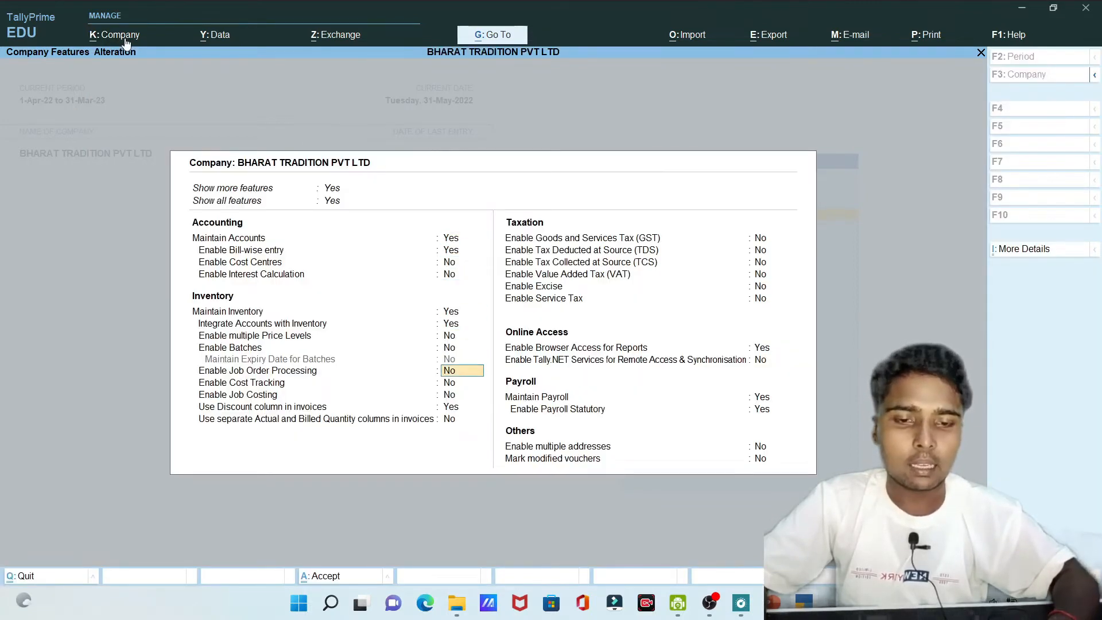
key(Return)
key(Return)
key(Return)
key(Return)
key(Return)
key(Return)
key(Return)
key(Return)
key(Return)
key(Return)
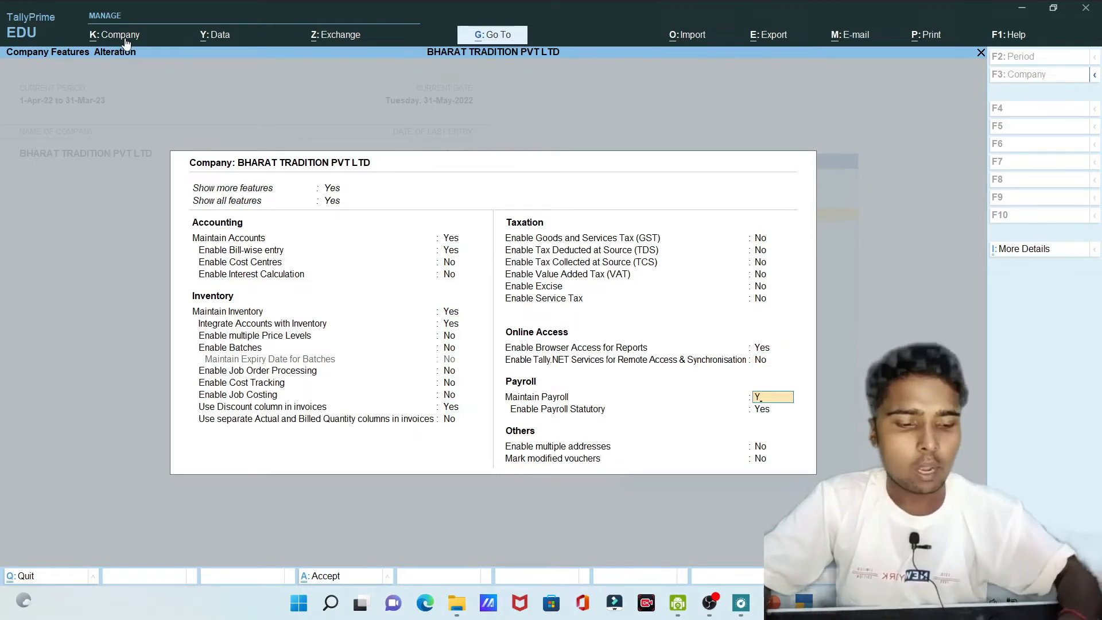
key(Return)
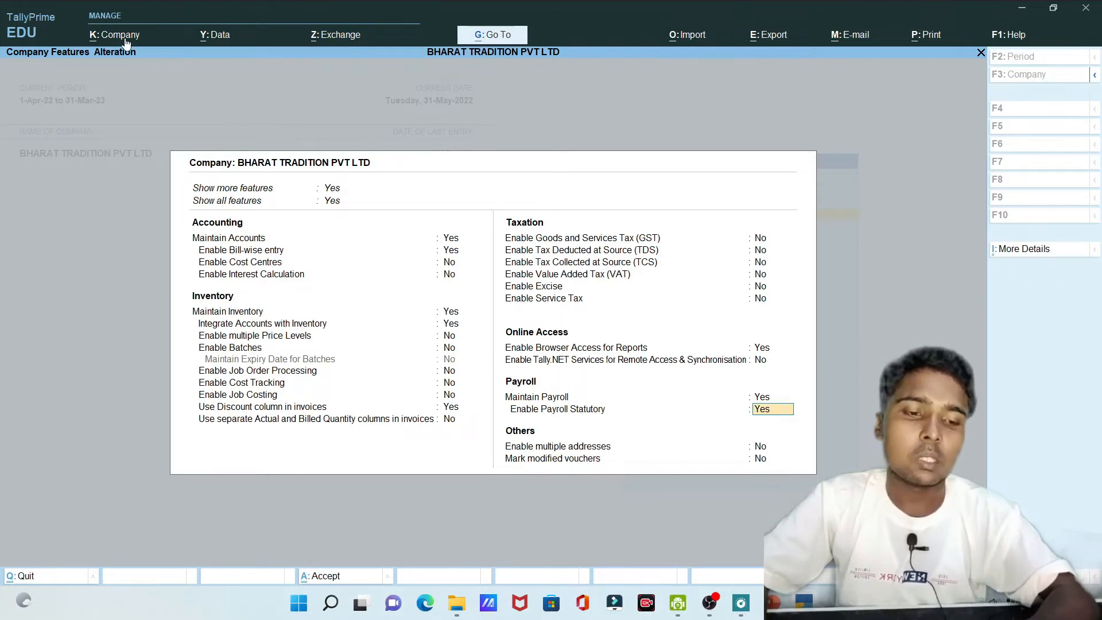
text(y)
key(Return)
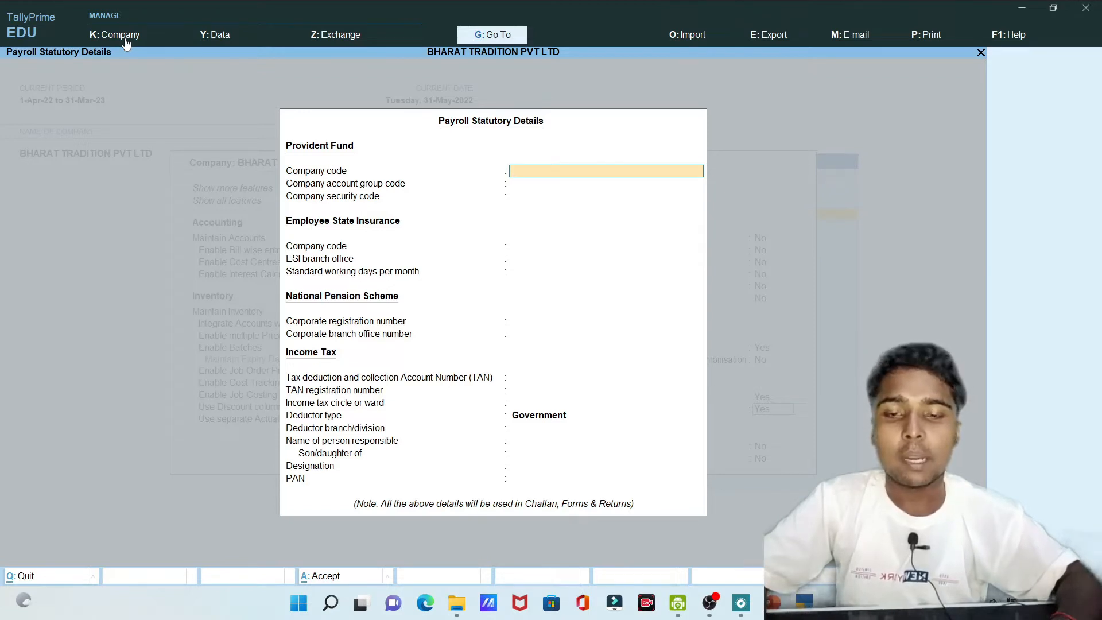
- Leave the PF, ESI, pension and TAN fields blank, accept them, and save Company Features
key(Return)
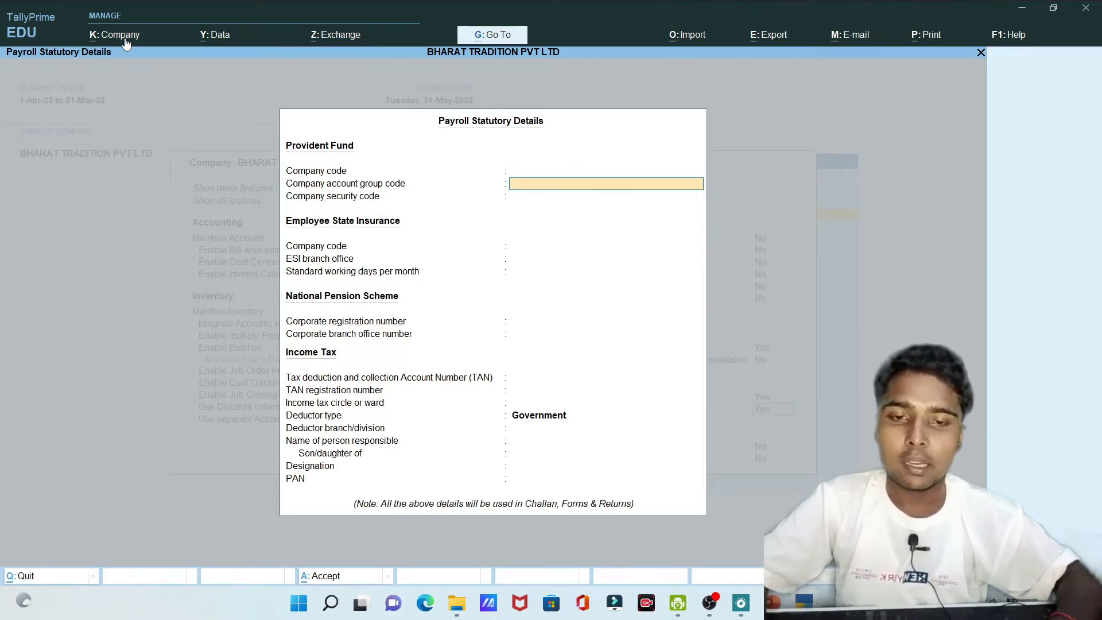
key(Return)
key(Return)
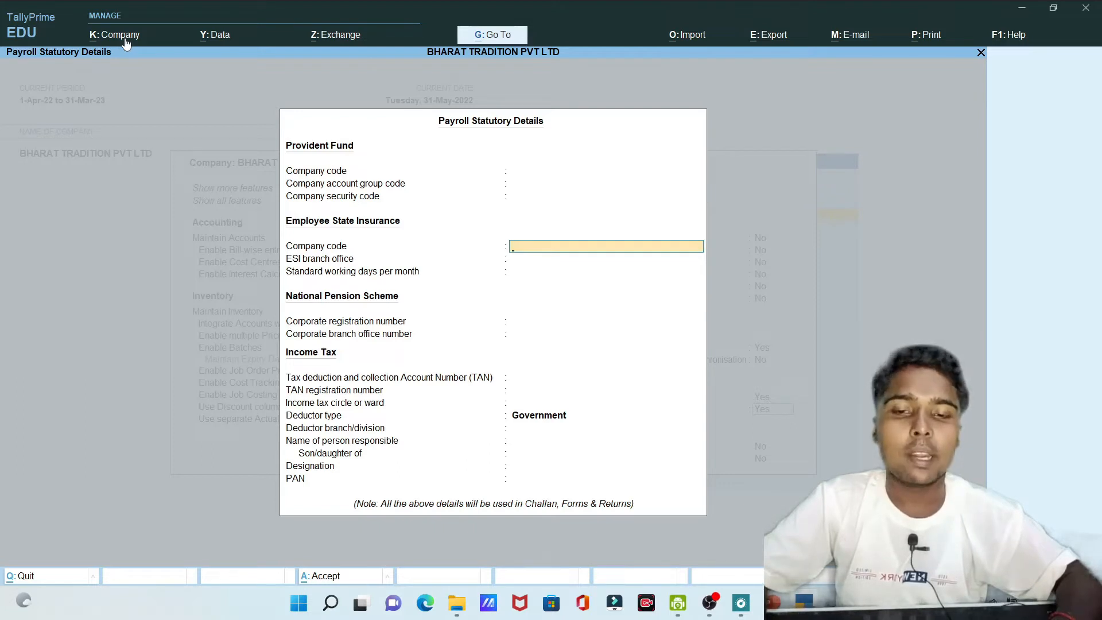
key(Return)
key(Return)
key(Return)
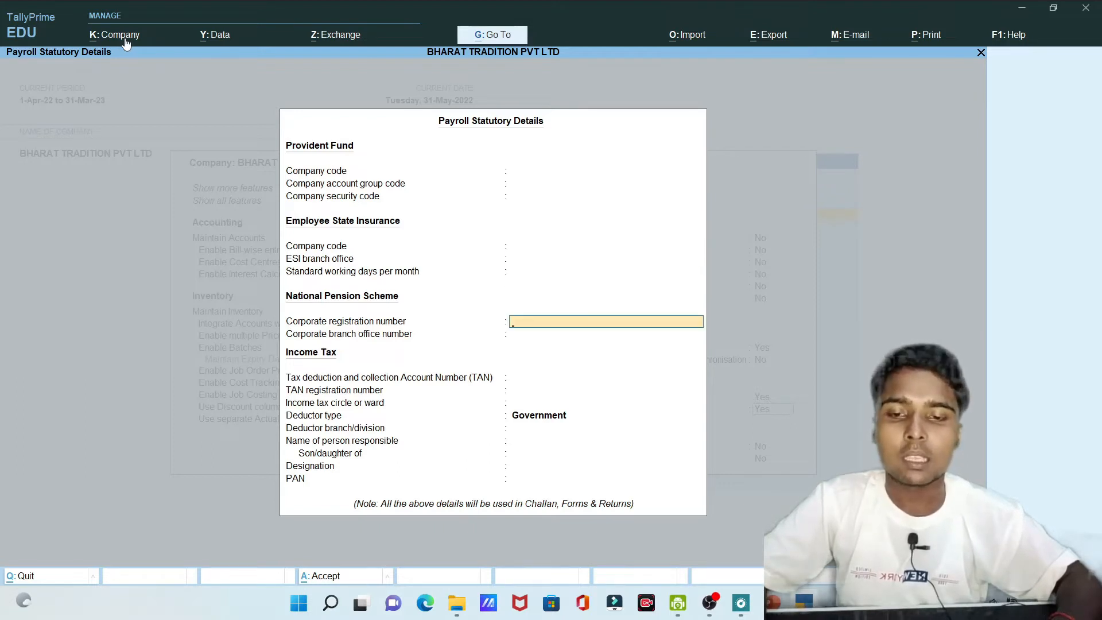
key(Return)
key(Return)
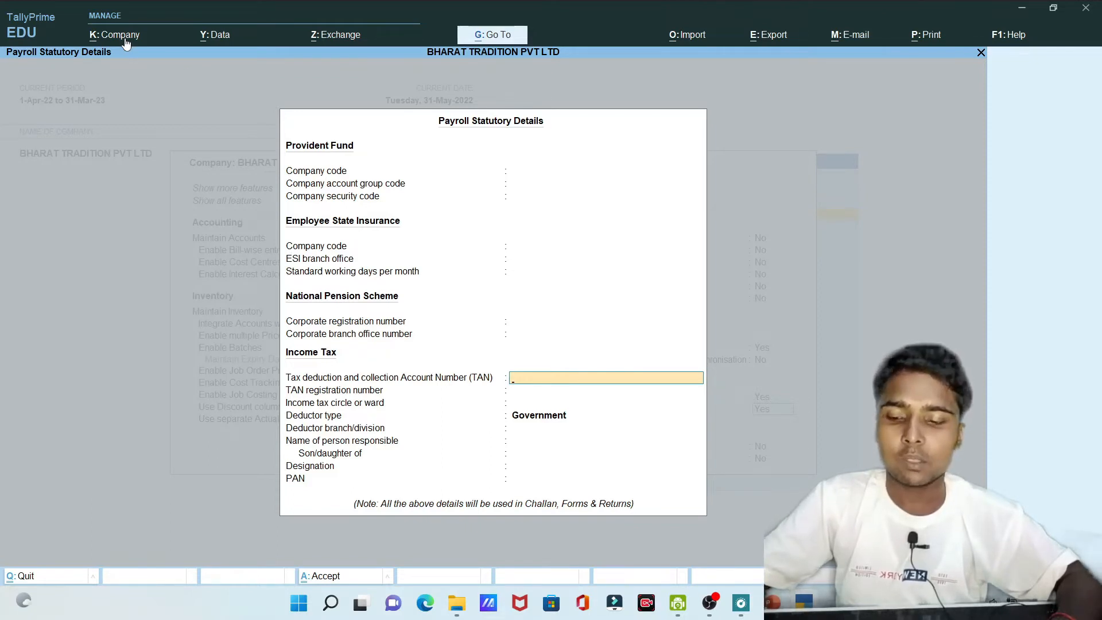
key(ctrl+a)
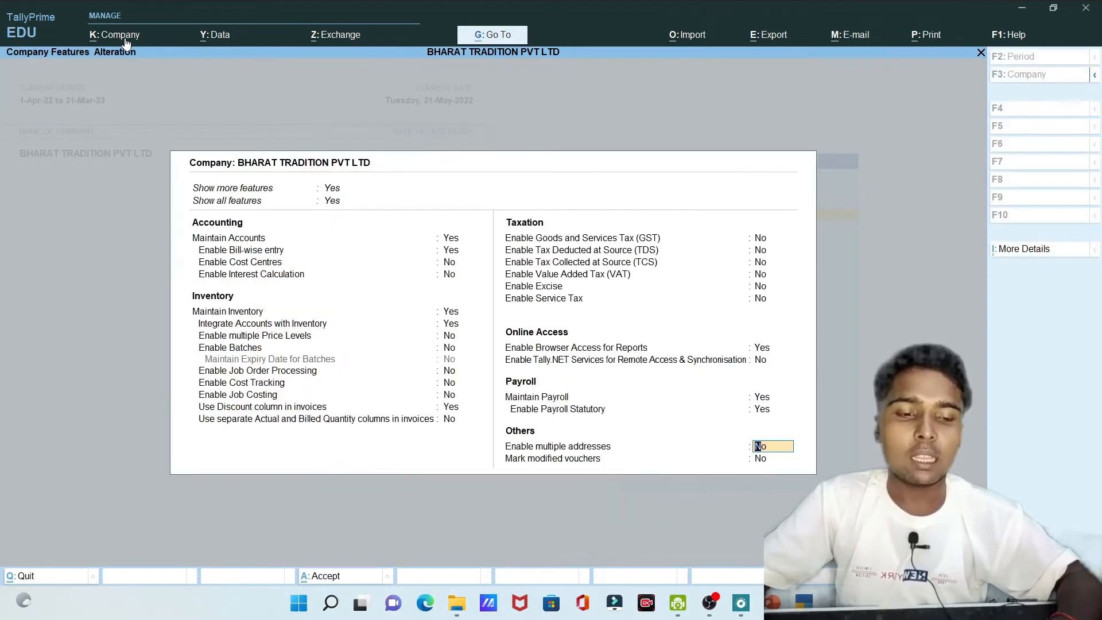
key(ctrl+a)
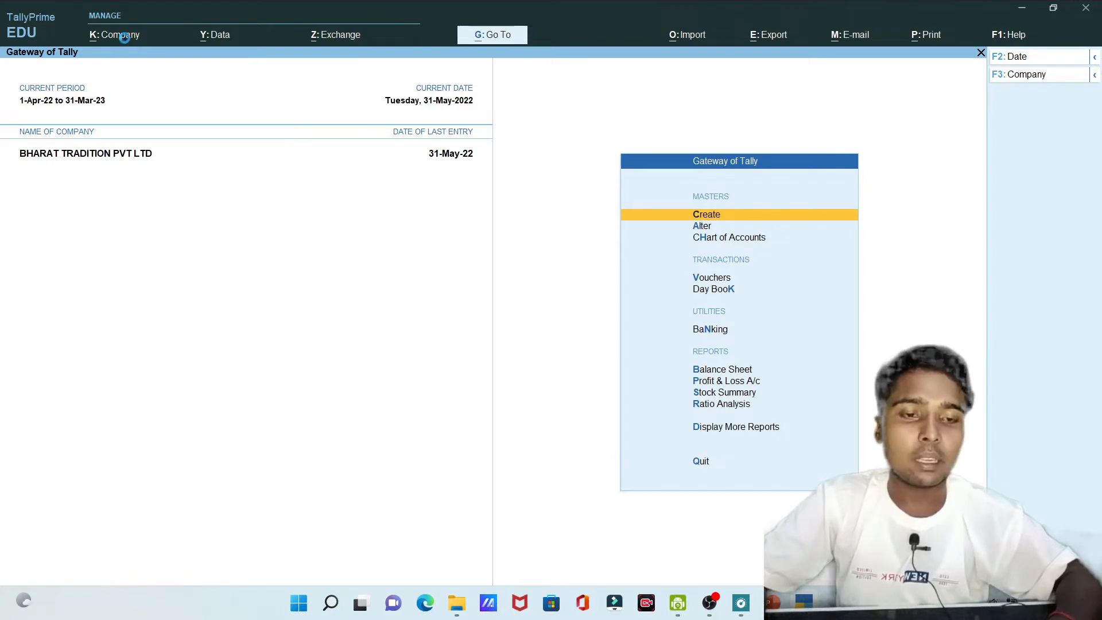
- Create a new pay head named PROFESSIONAL TAX, leaving the alias blank
key(Return)
key(Down)
key(Down)
key(Down)
key(Down)
key(Down)
key(Down)
key(Down)
key(Down)
key(Down)
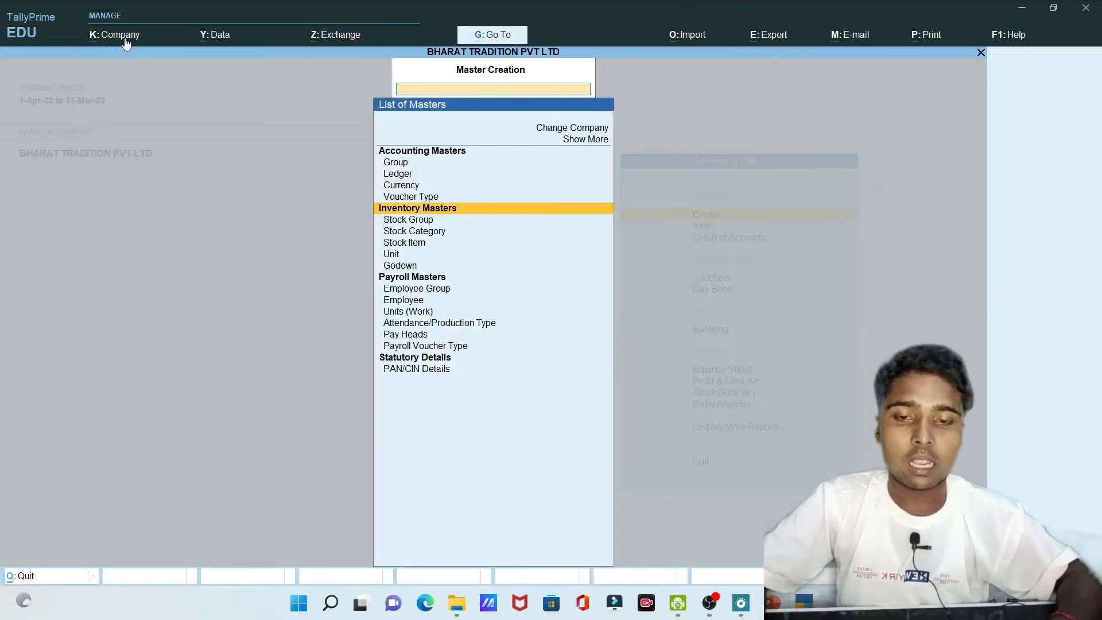
key(Down)
key(Down)
key(Down)
key(Down)
key(Down)
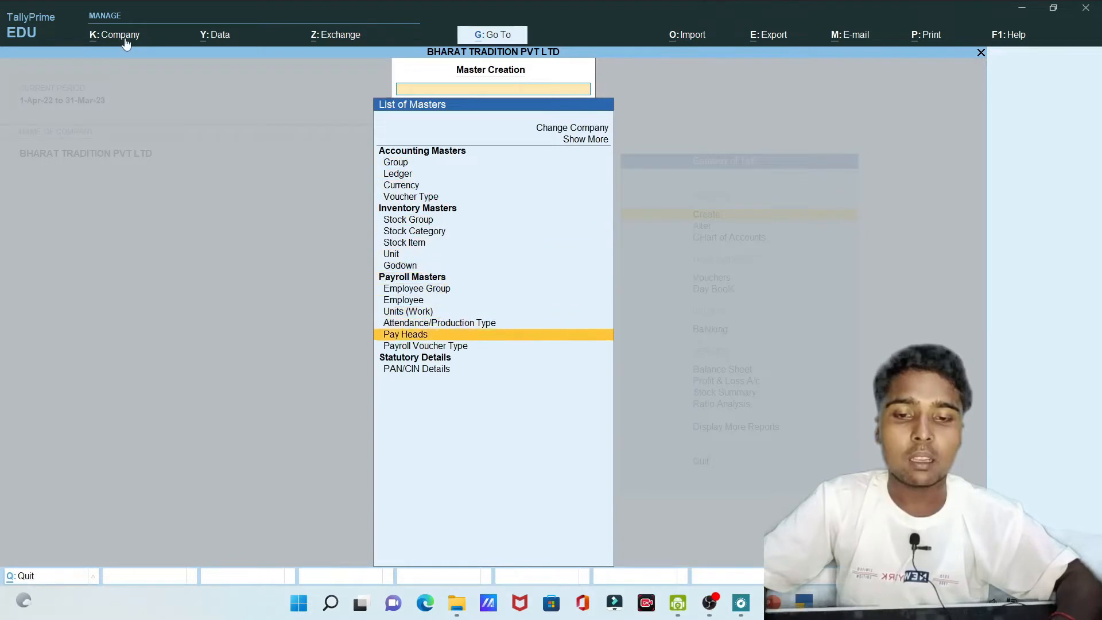
key(Return)
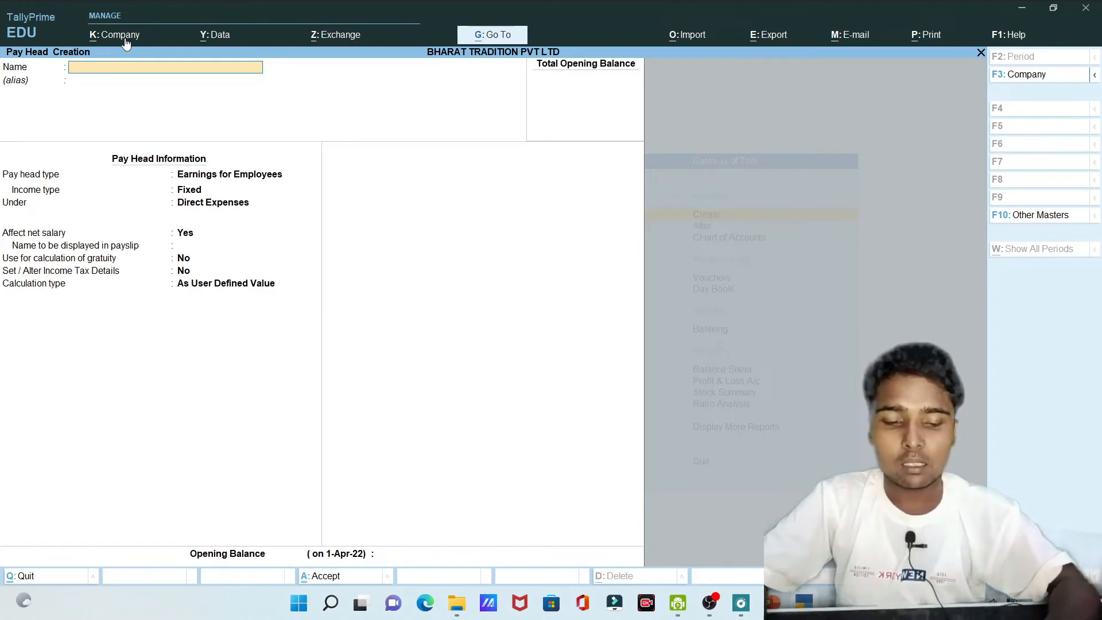
text(PR)
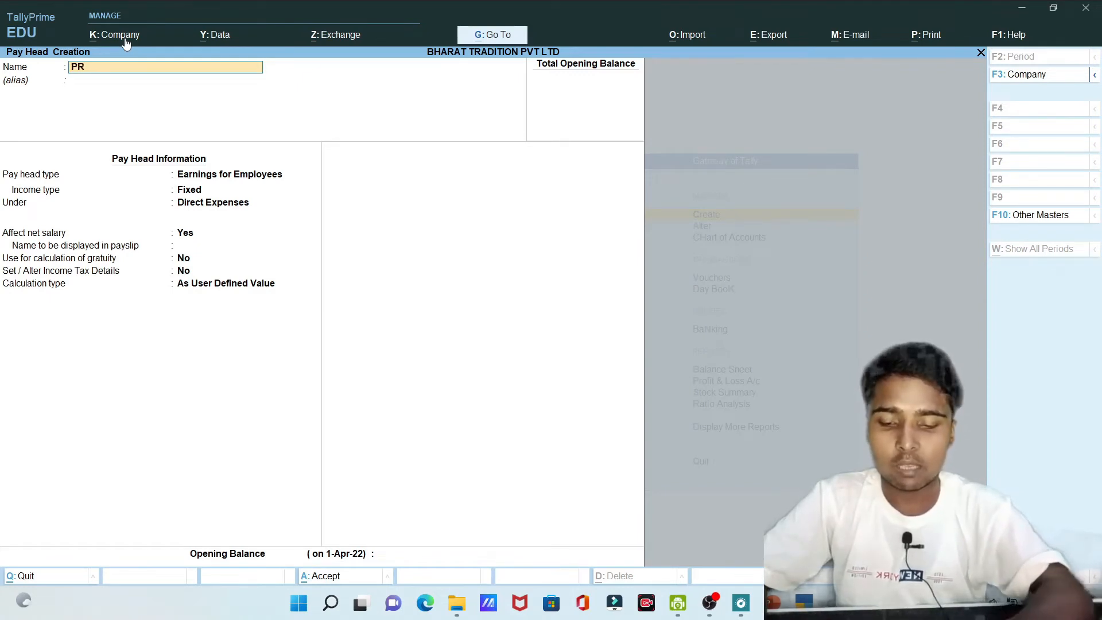
text(OFE)
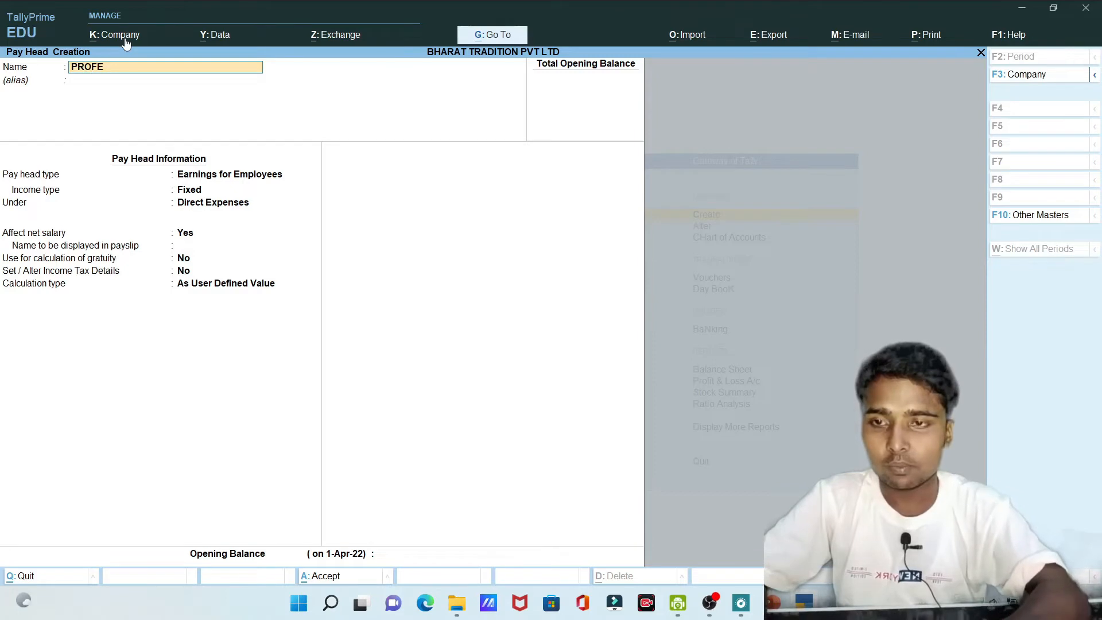
text(SSIO)
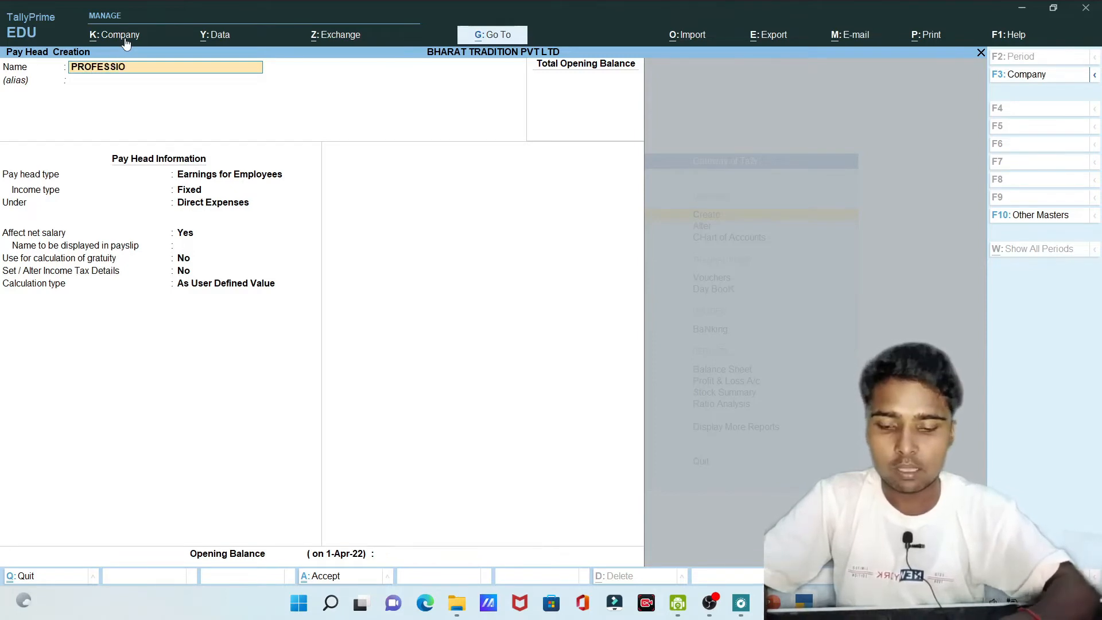
text(NAL T)
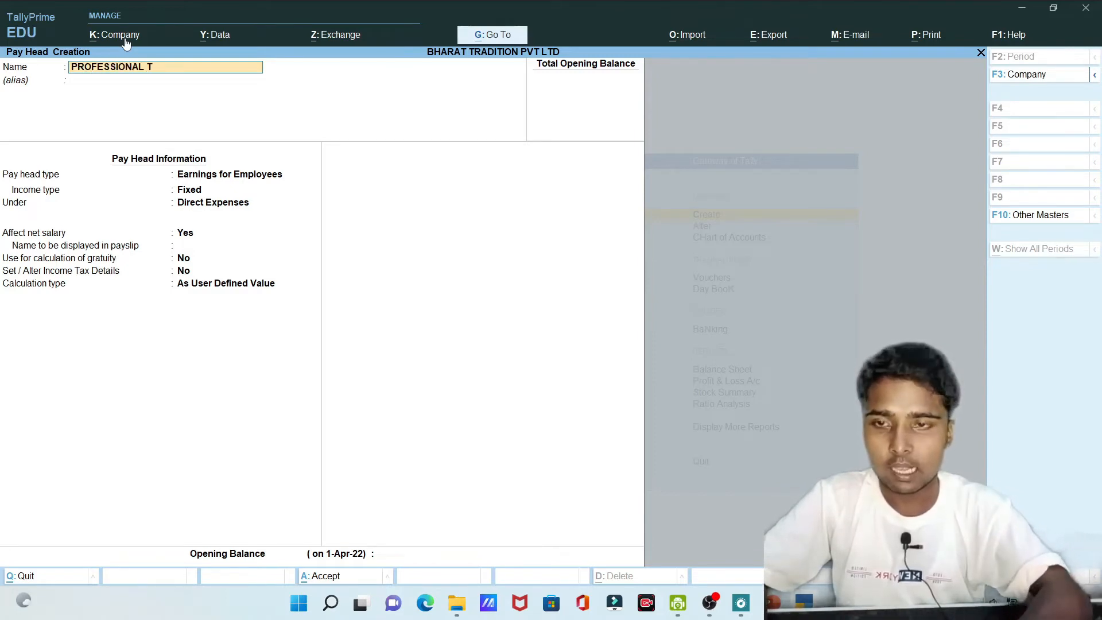
text(A)
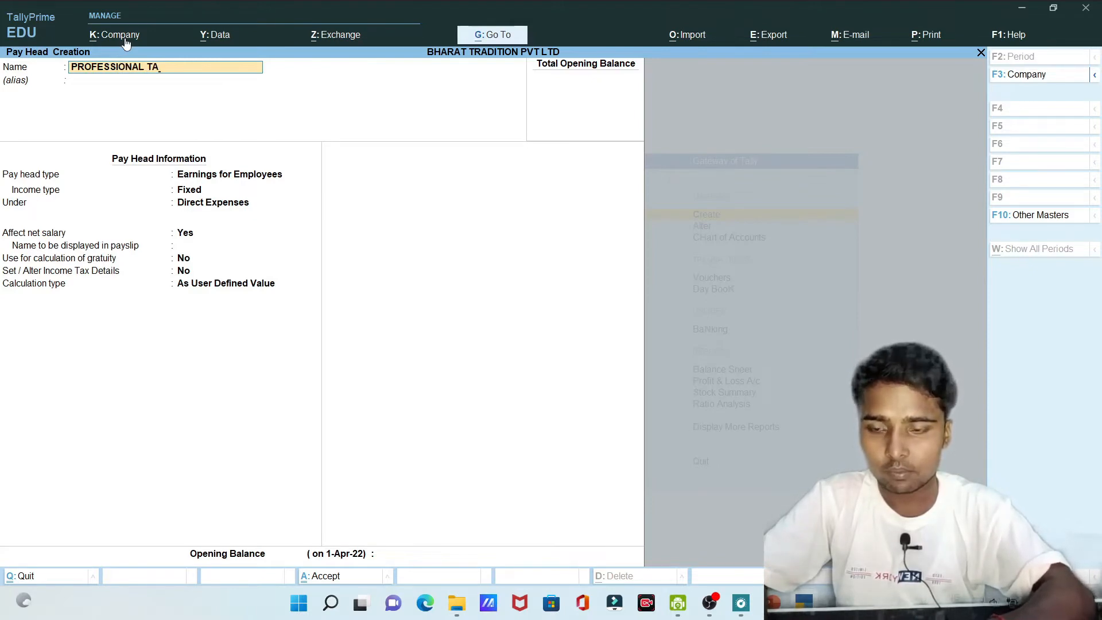
text(AX)
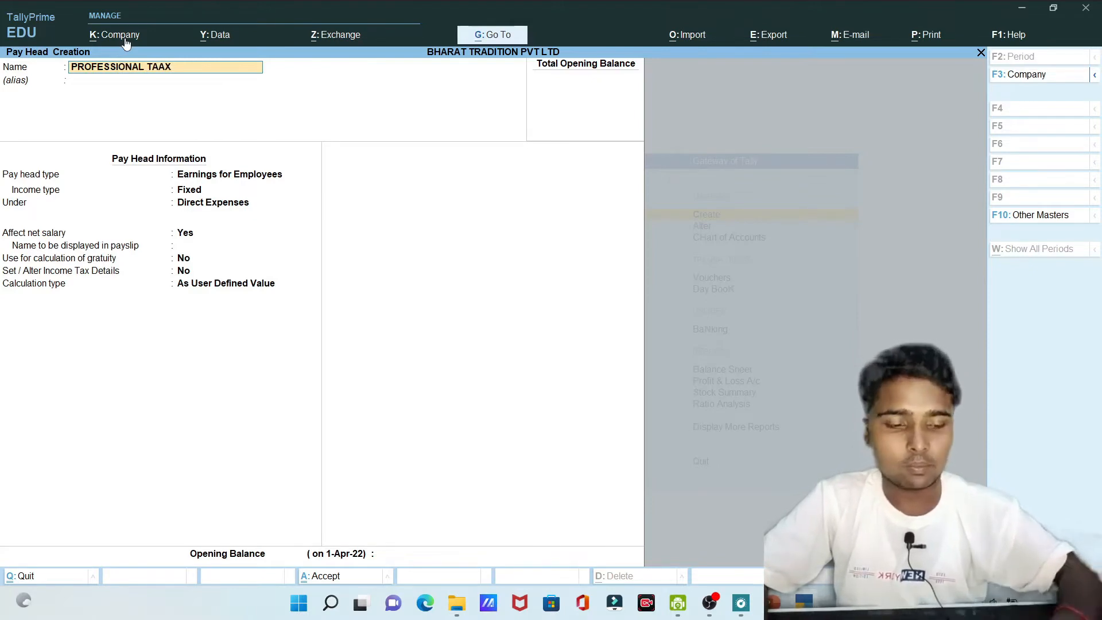
key(BackSpace)
key(BackSpace)
text(X)
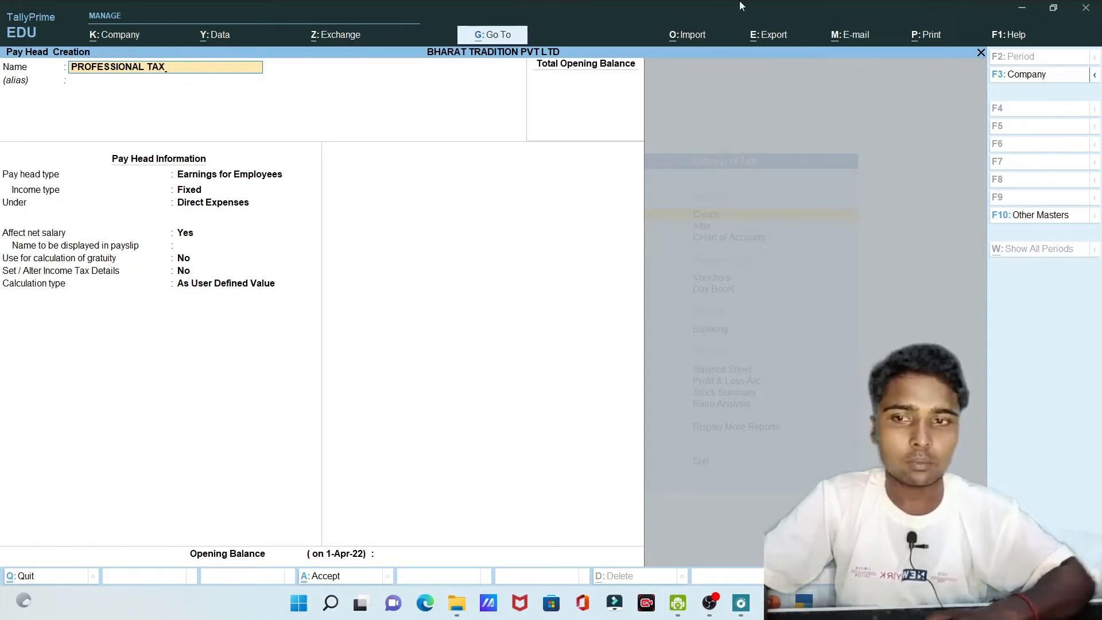
key(Return)
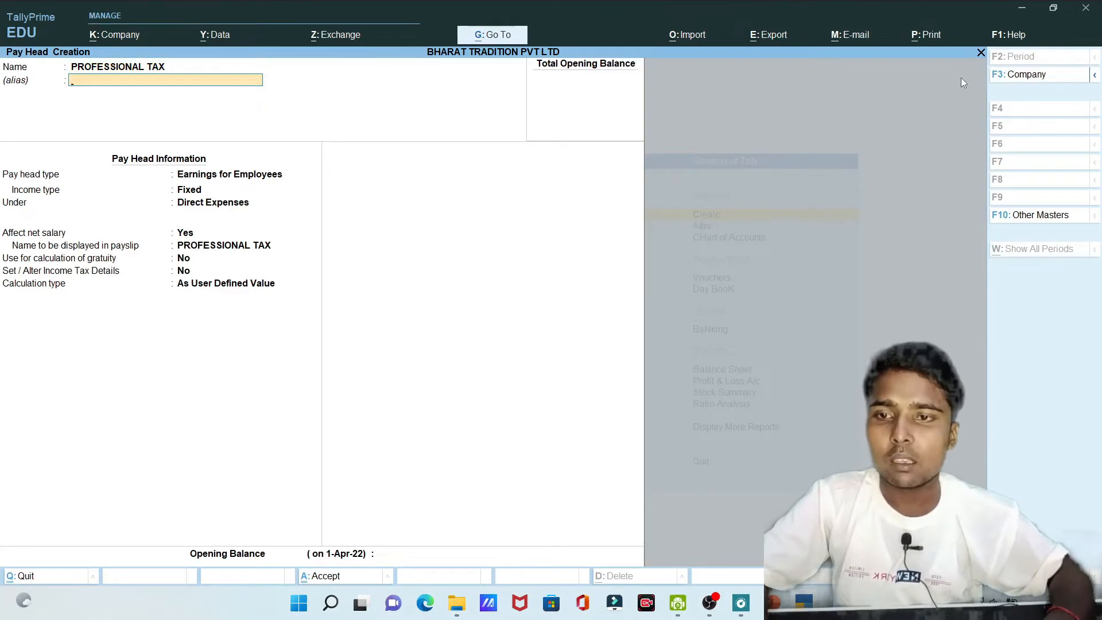
key(Return)
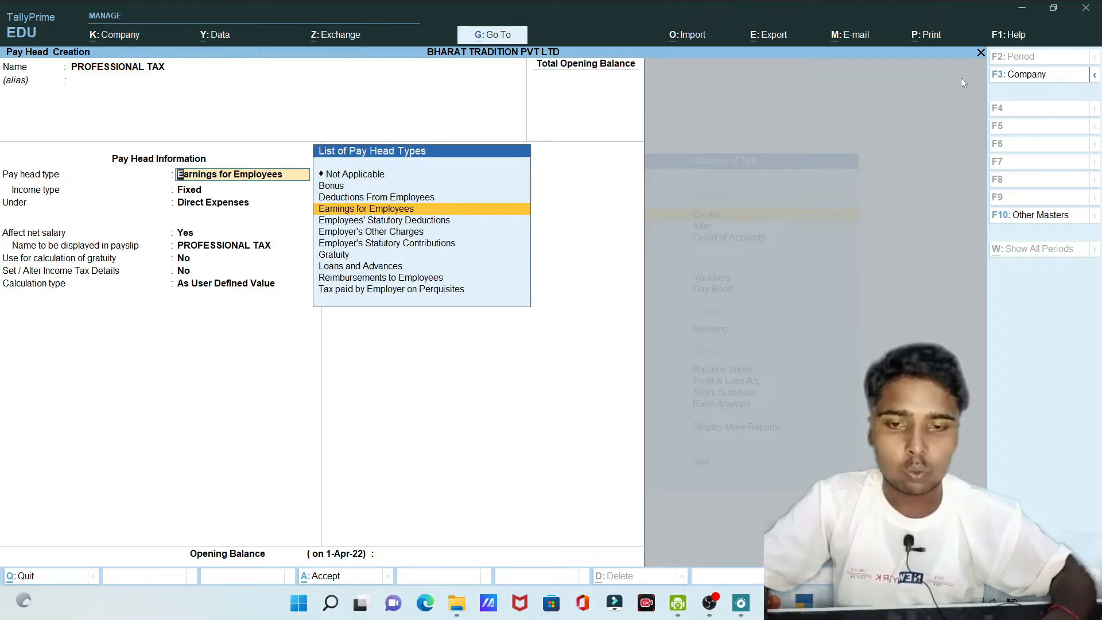
- Set the pay head type to Employees' Statutory Deductions and statutory pay type to Professional Tax
key(Down)
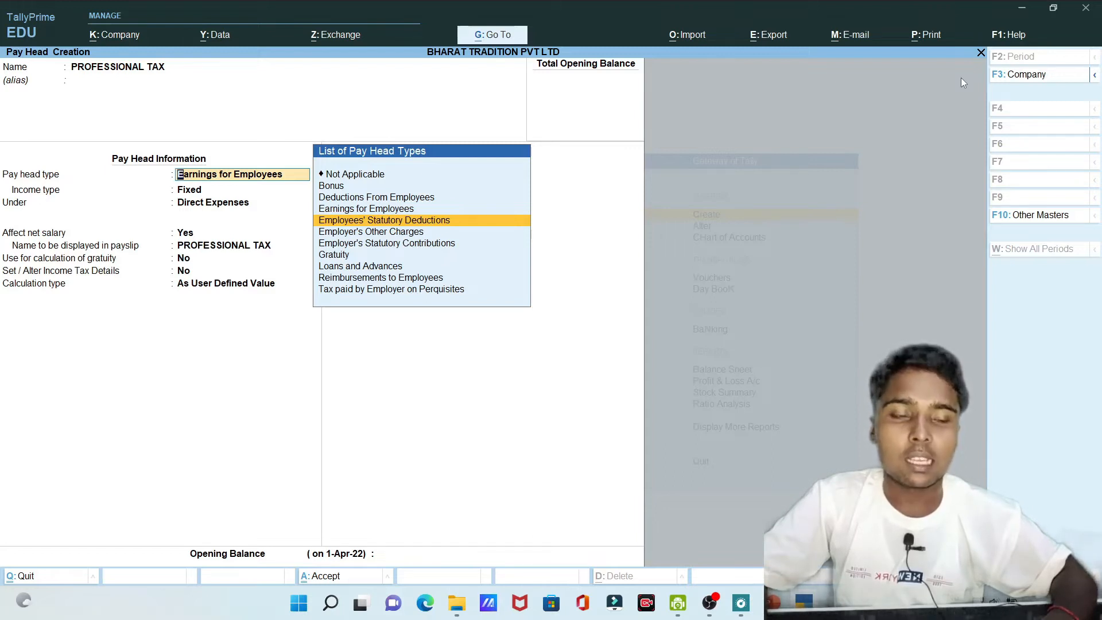
key(Return)
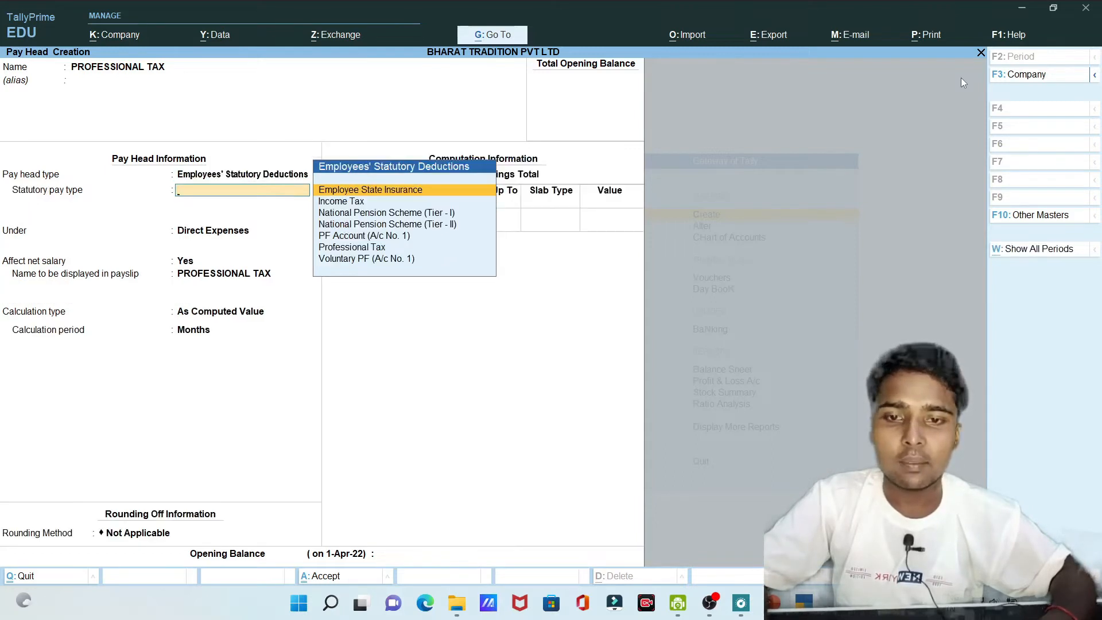
key(Down)
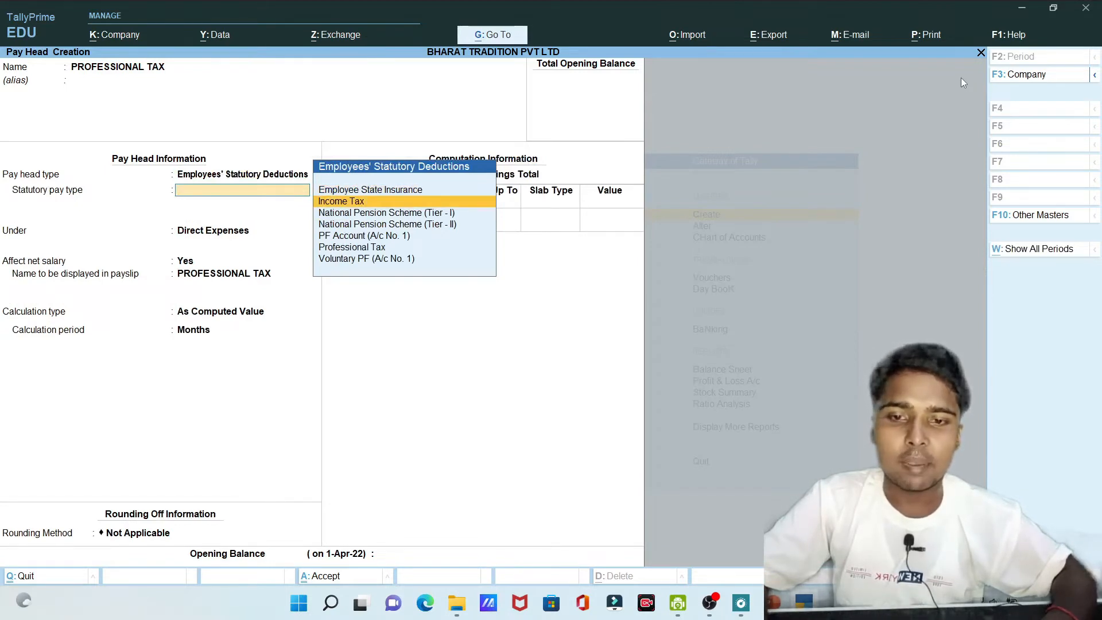
key(Down)
key(Down)
key(Down)
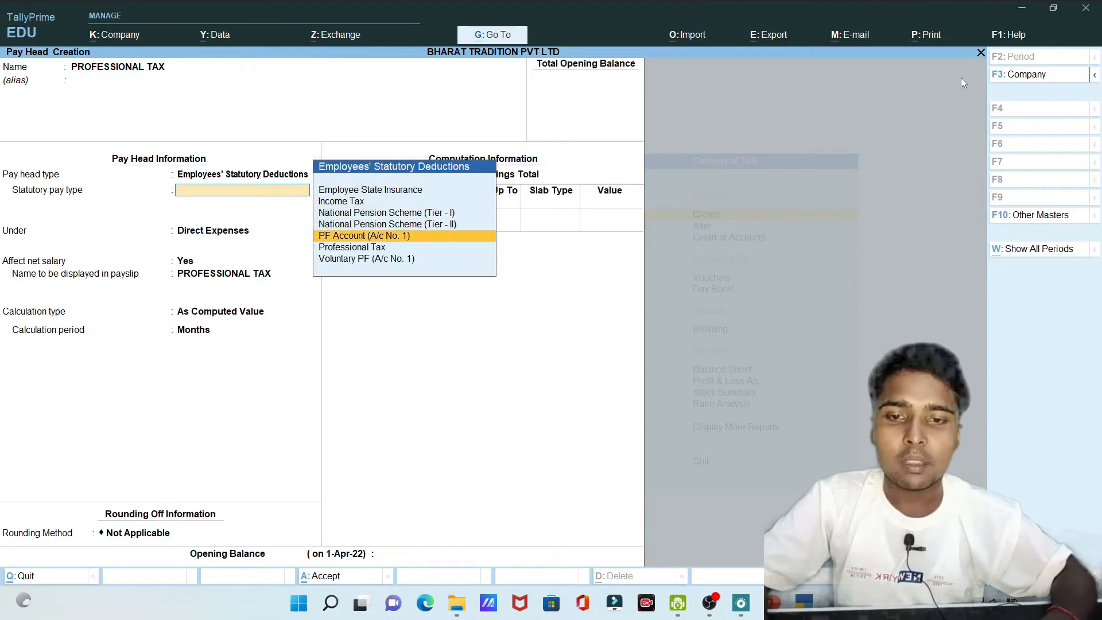
key(Down)
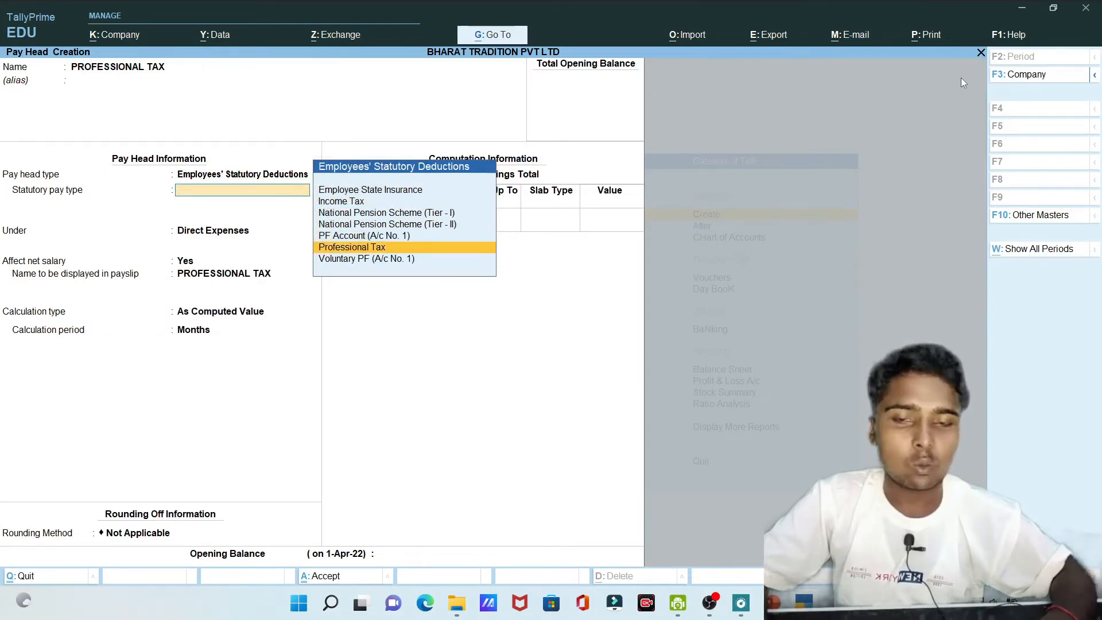
key(Return)
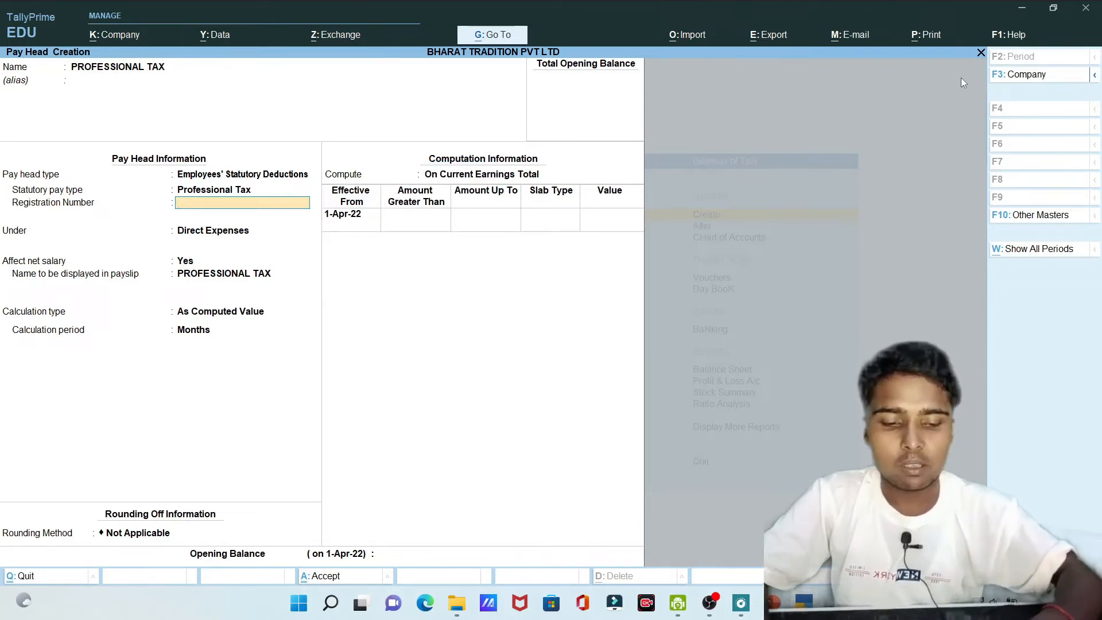
- Enter registration number PT1254581N, group it under Duties & Taxes, and keep the payslip name
text(P)
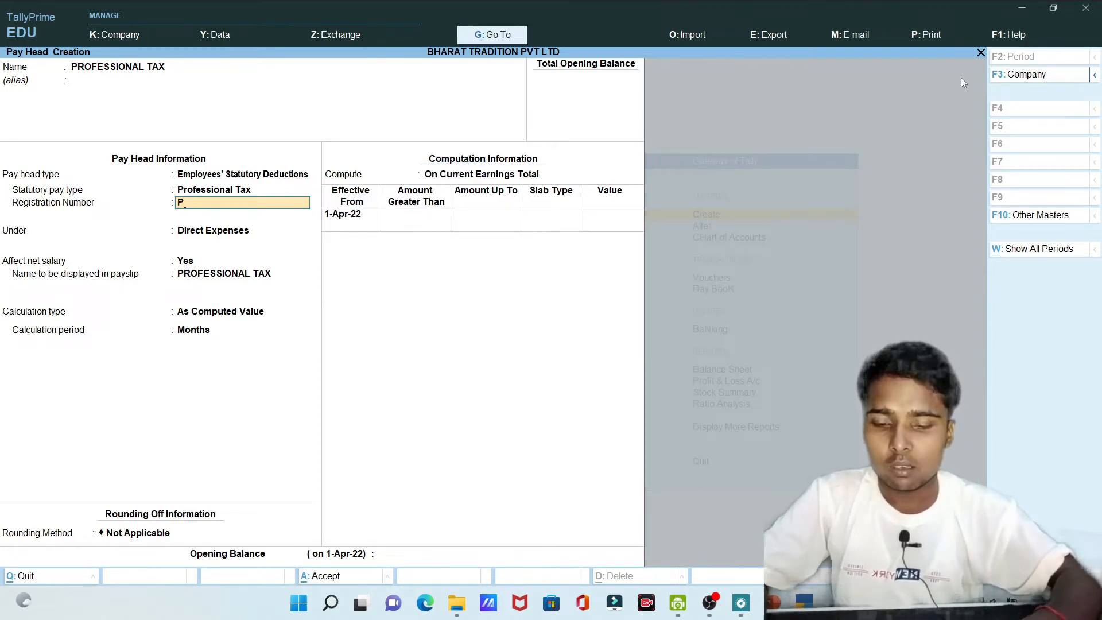
text(T1)
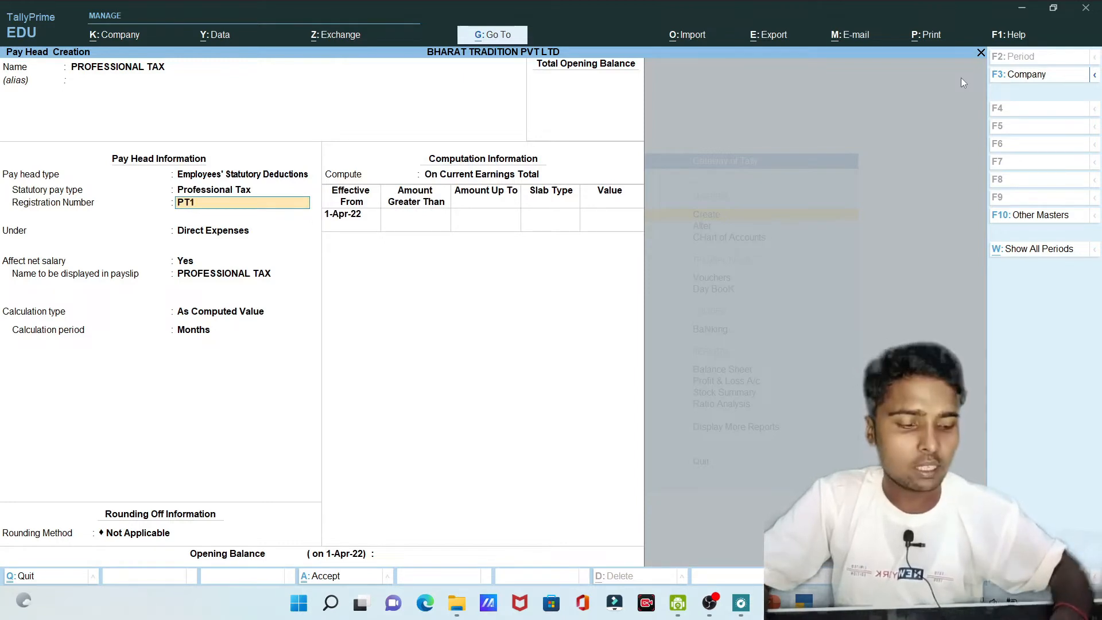
text(25458)
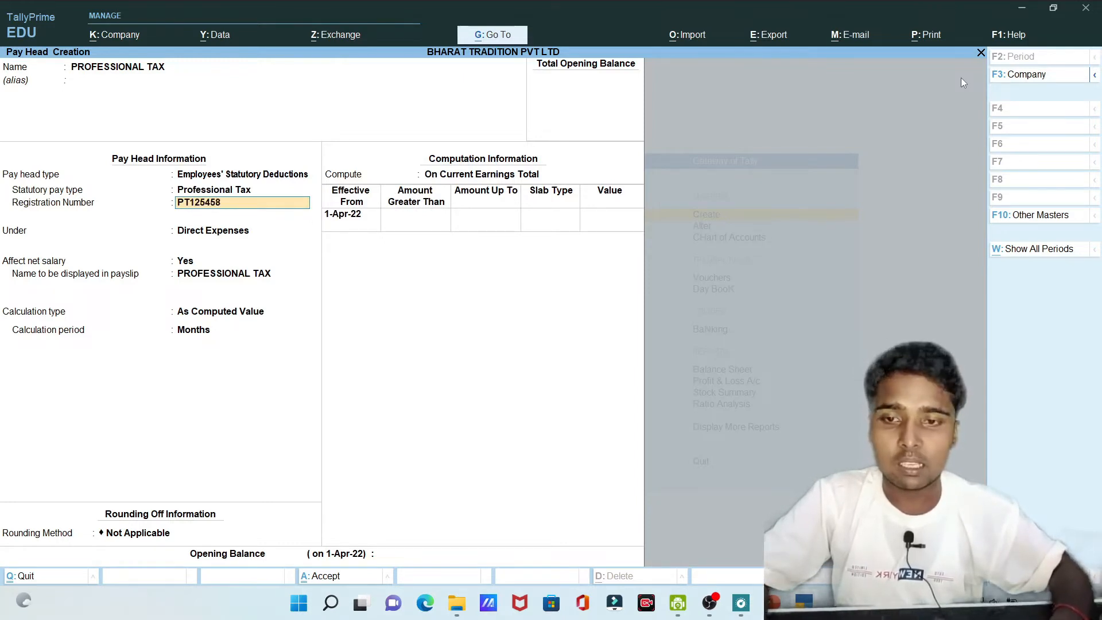
text(1N)
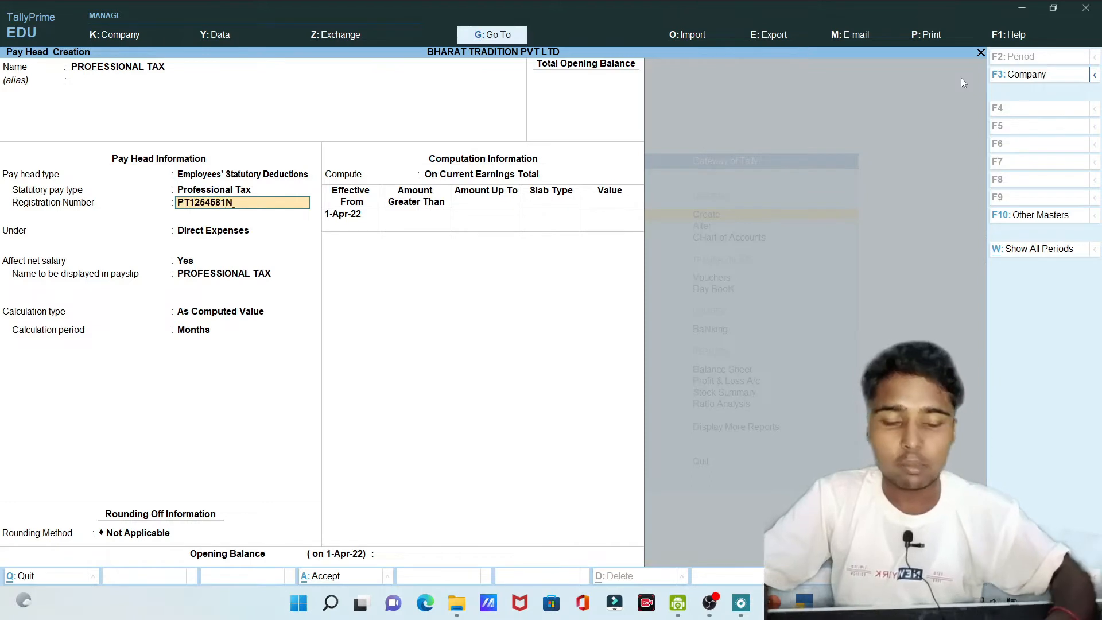
key(Return)
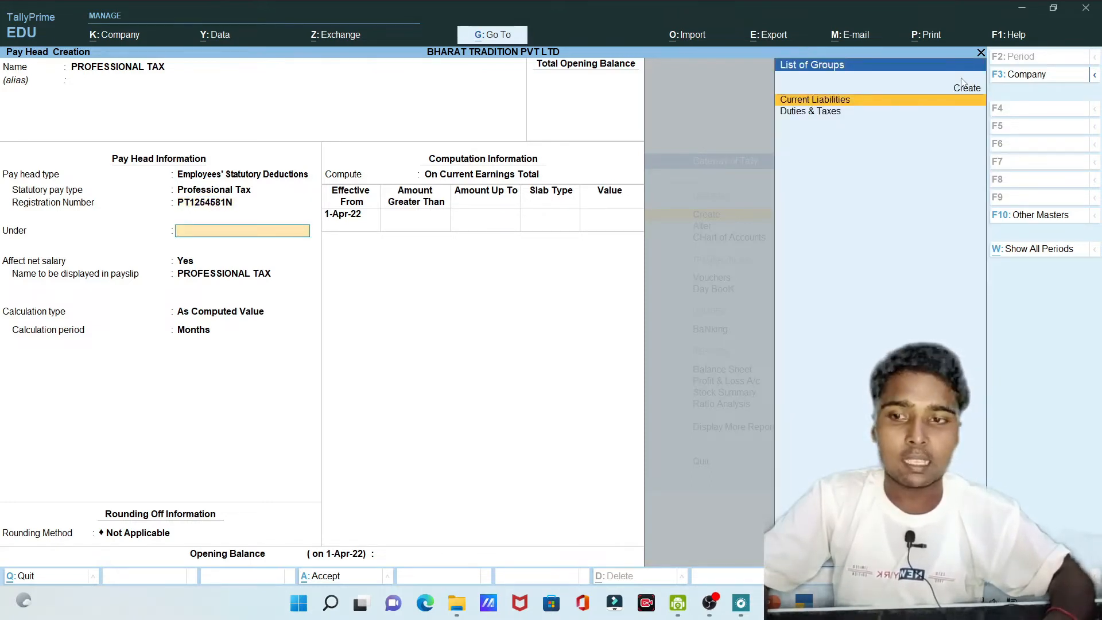
key(Down)
key(Return)
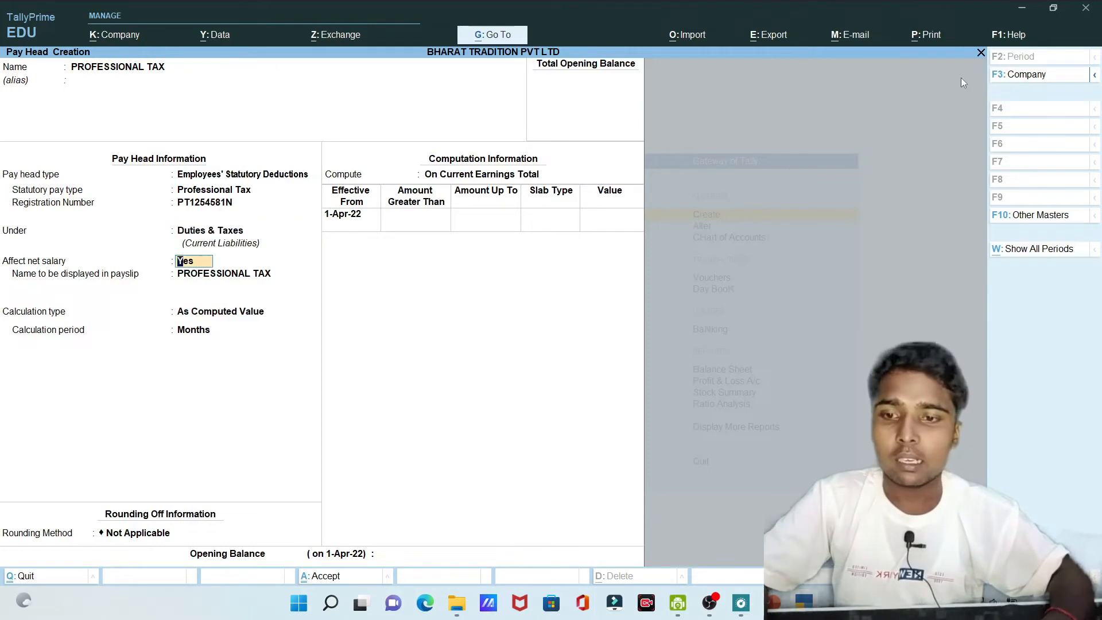
key(Return)
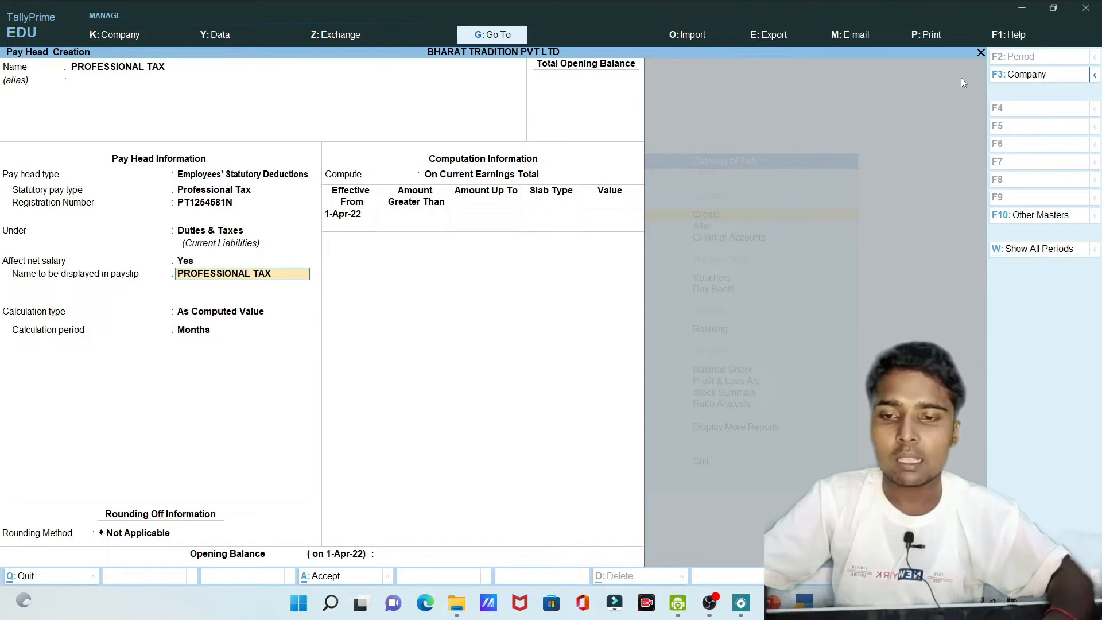
key(Return)
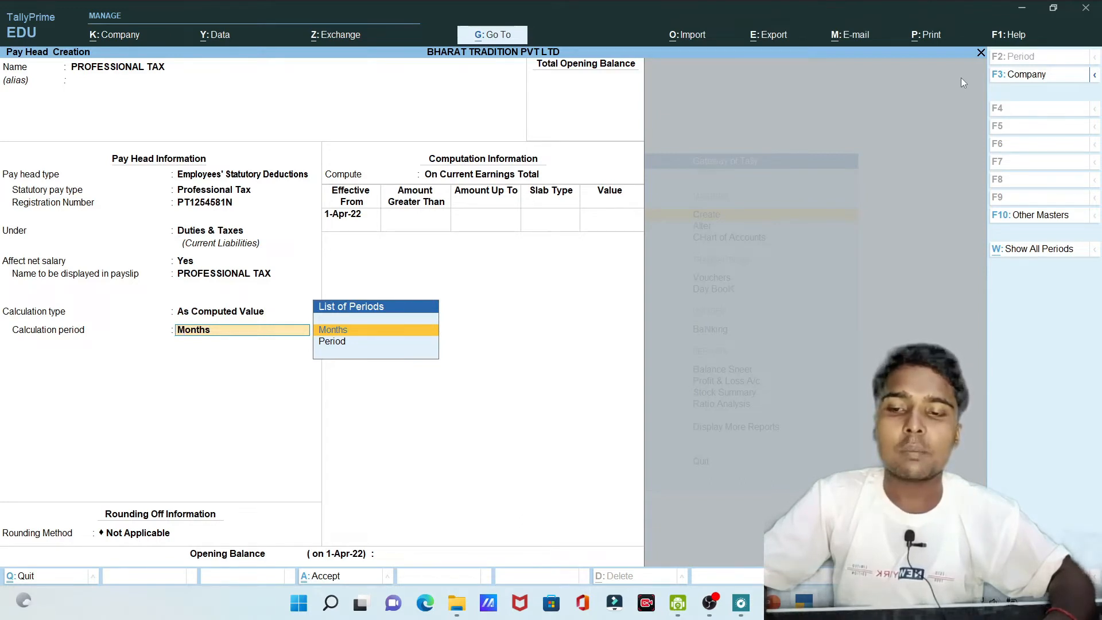
- Keep Months, choose Normal Rounding with limit 1, and set effective date 1-May-2022
key(Return)
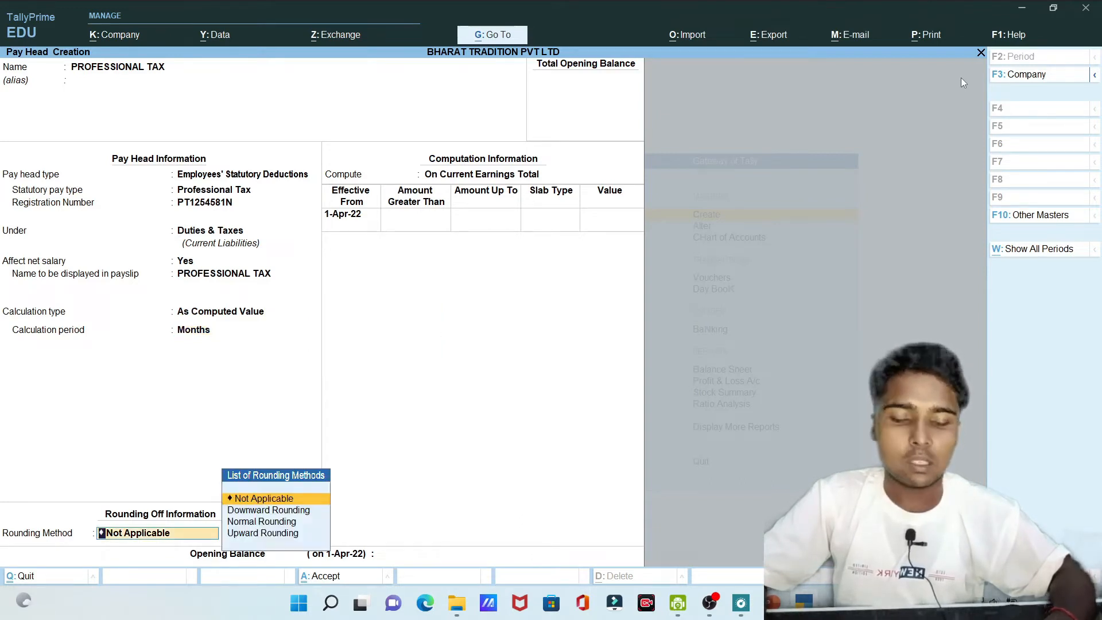
key(Down)
key(Down)
key(Return)
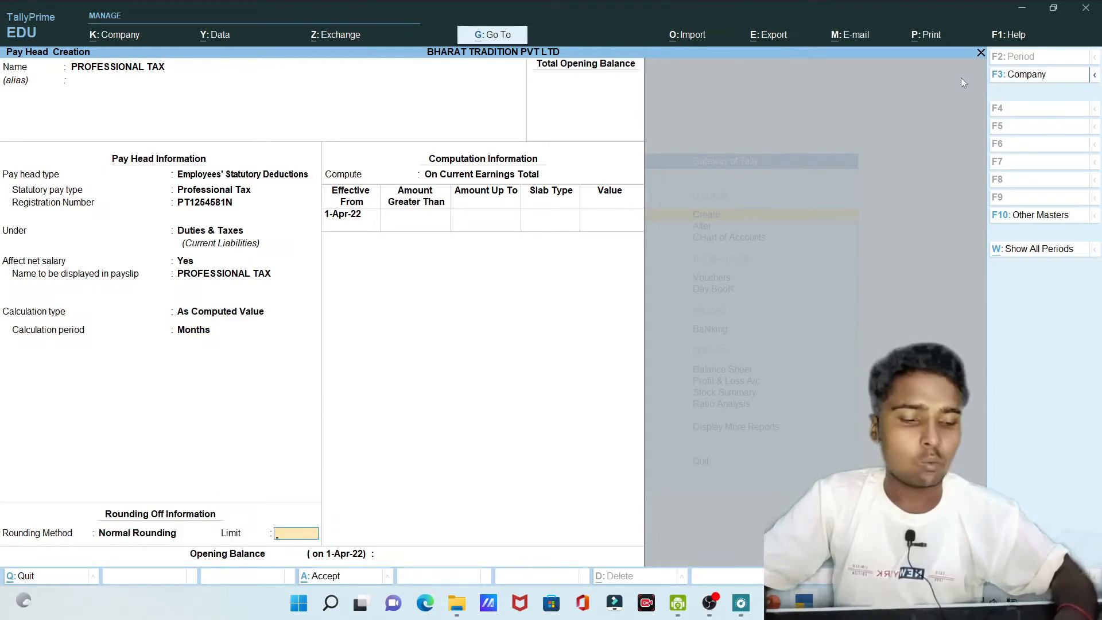
text(1)
key(Return)
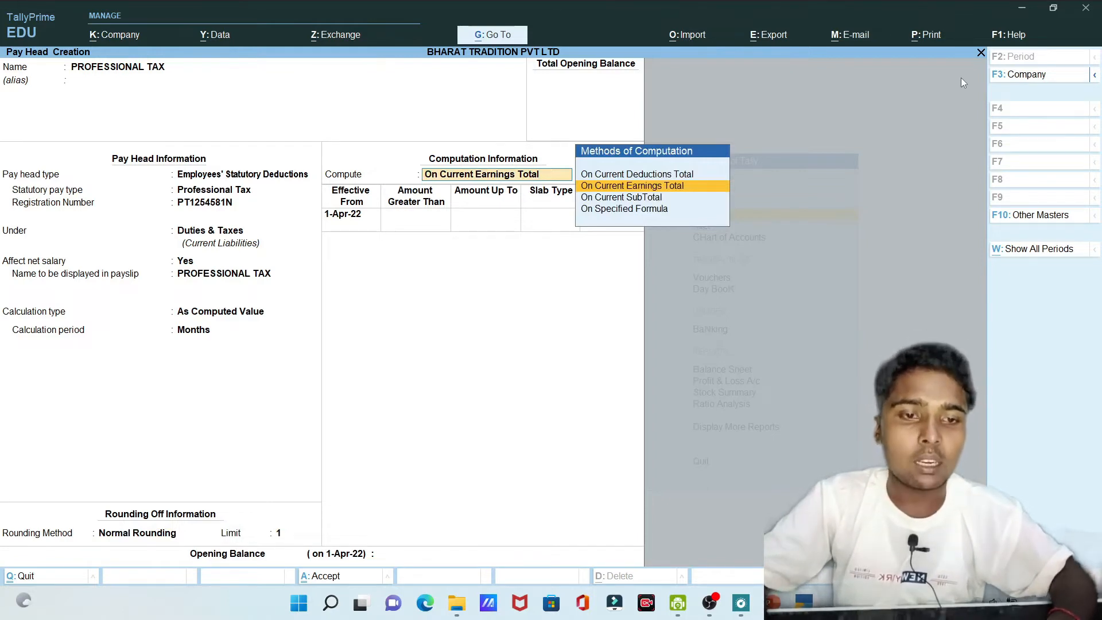
key(Return)
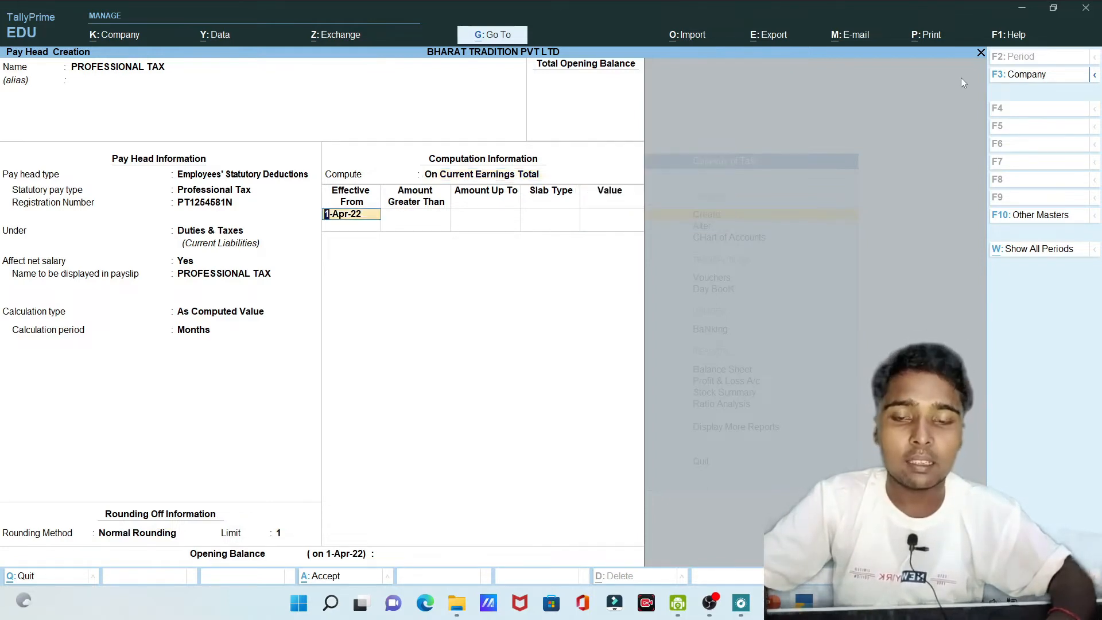
text(1-5-)
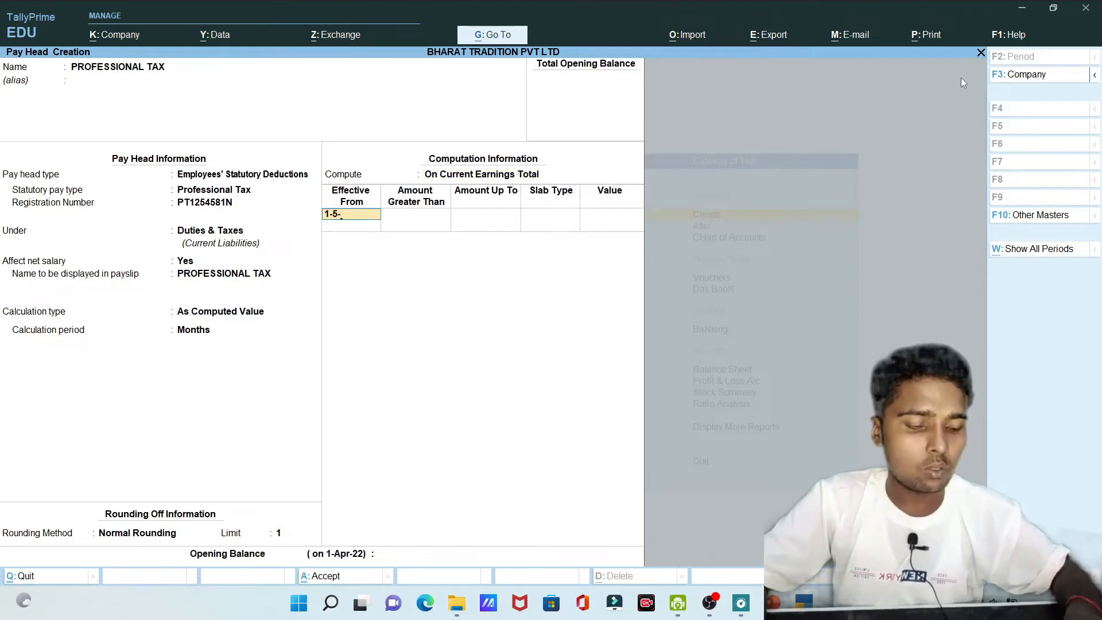
text(2022)
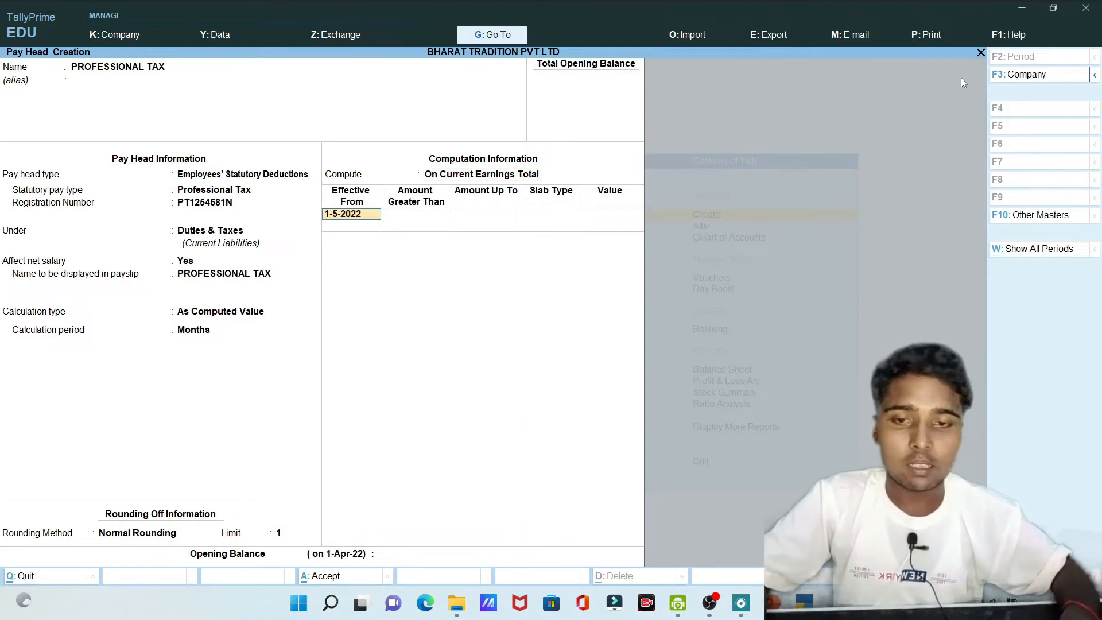
key(Return)
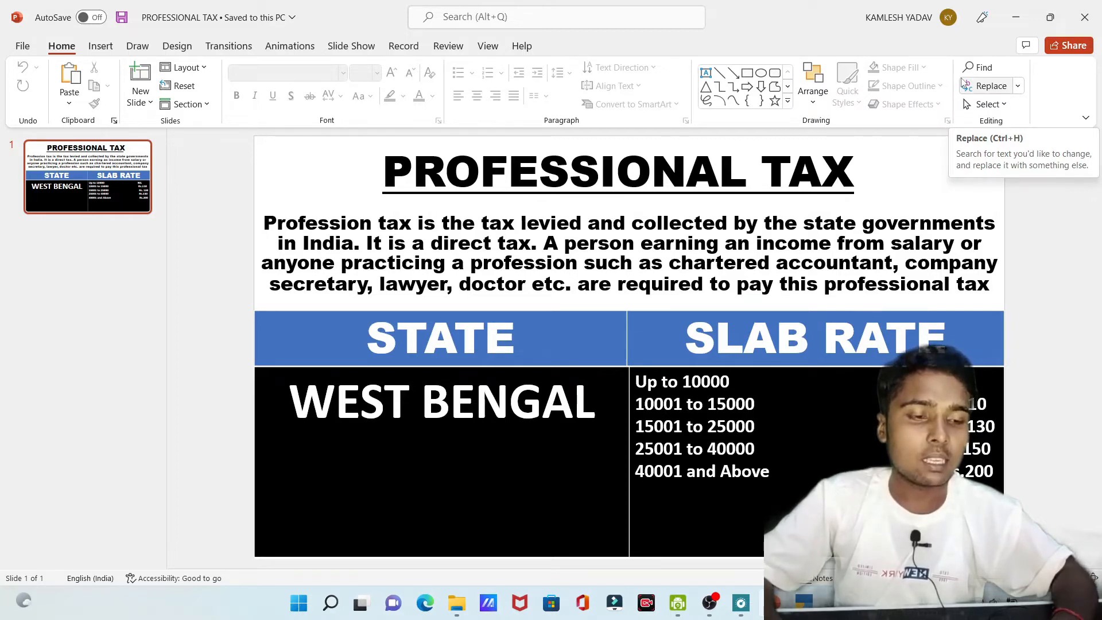
- Enter Value slabs of 0 up to 10,000 and 110 up to 15,000, checking the slide
key(alt+Tab)
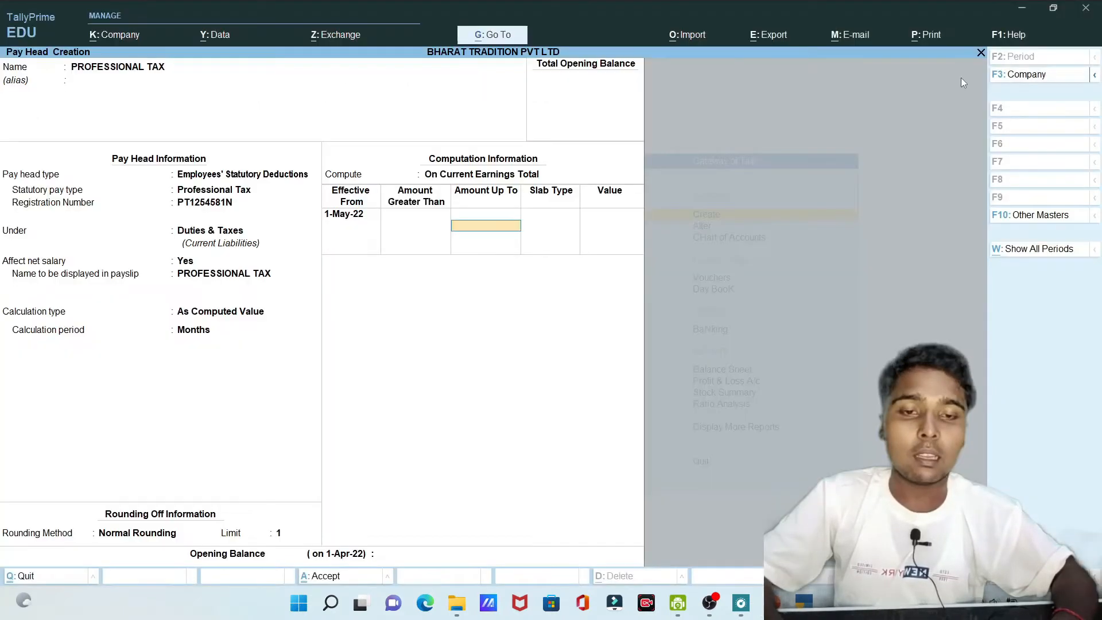
text(10,00)
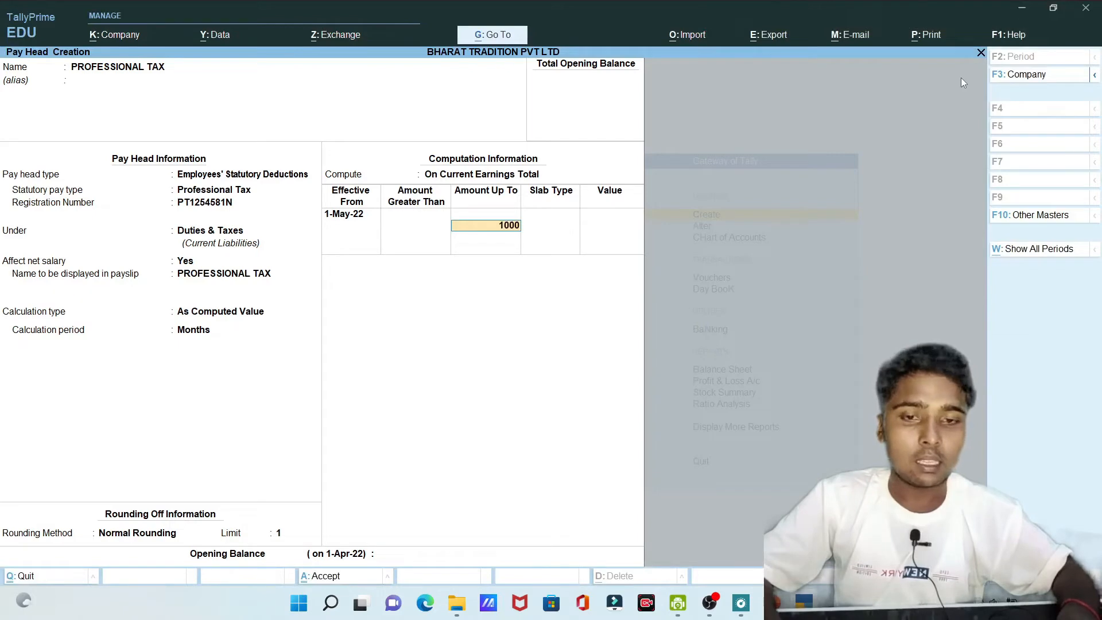
text(0)
key(Return)
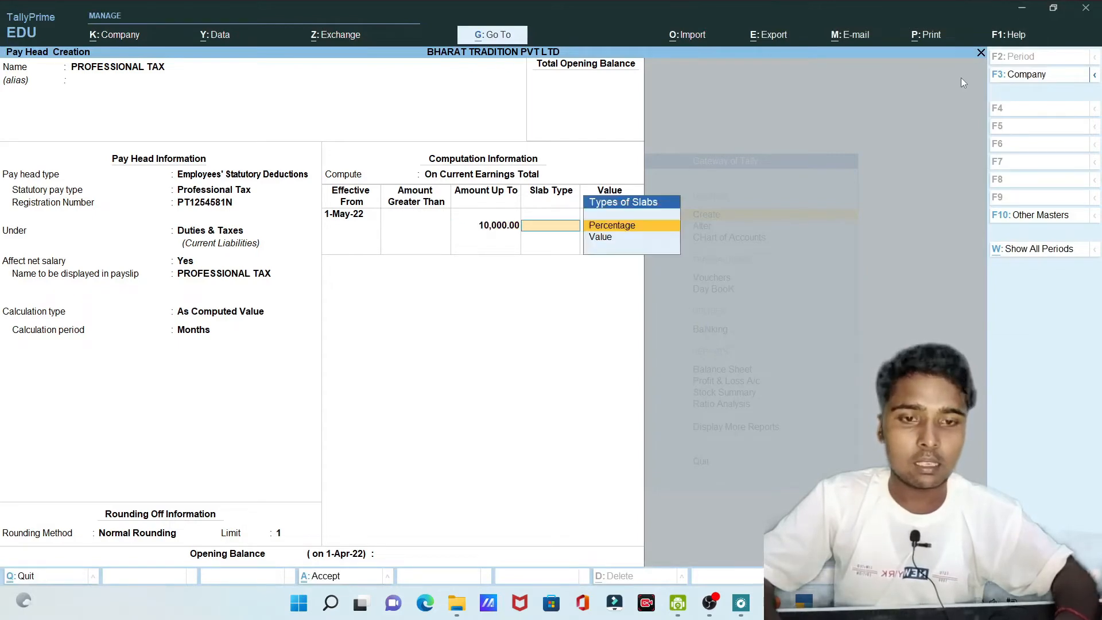
key(Down)
key(Return)
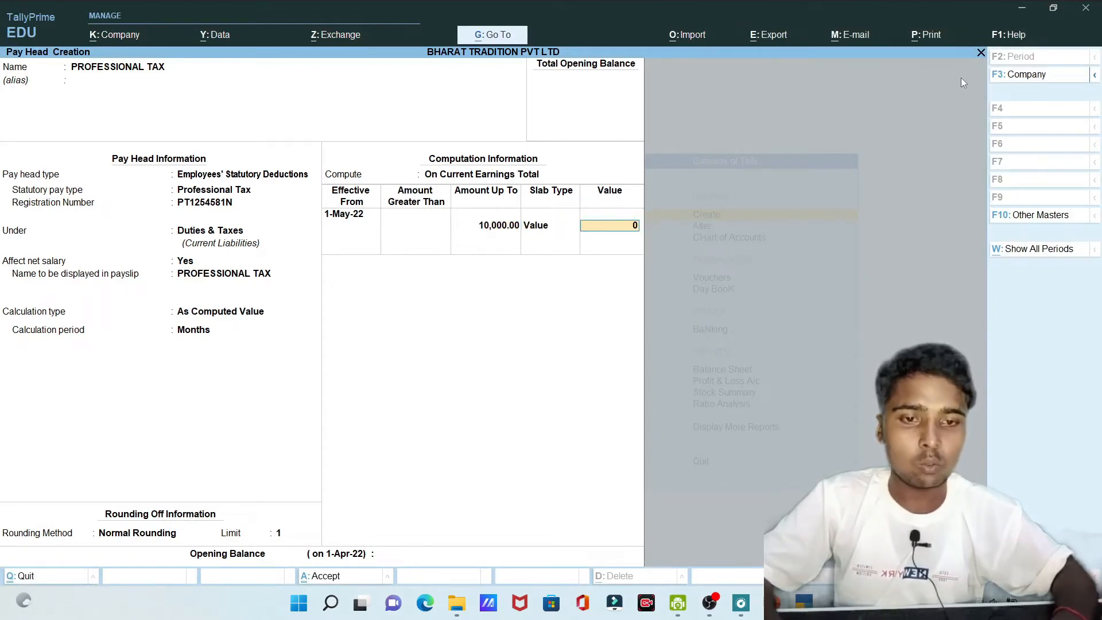
key(Return)
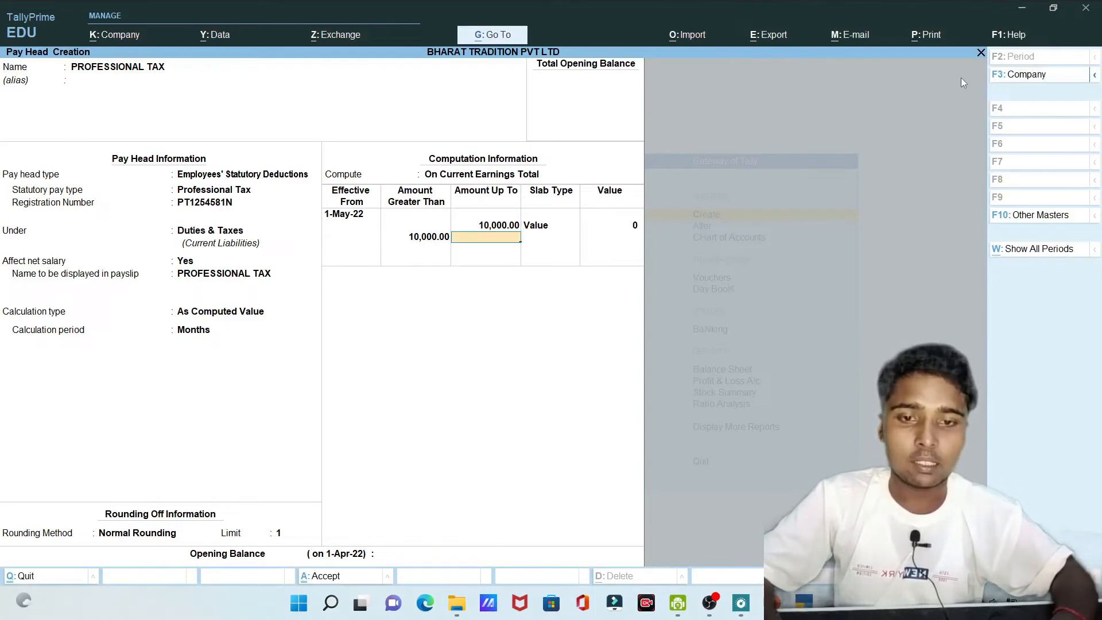
key(alt+Tab)
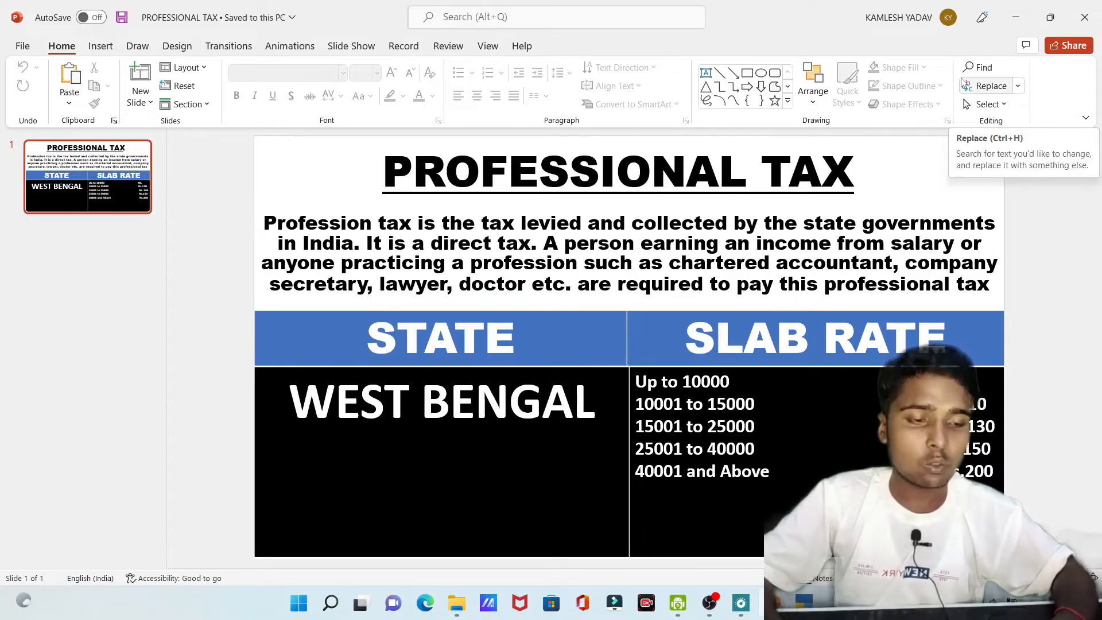
key(alt+Tab)
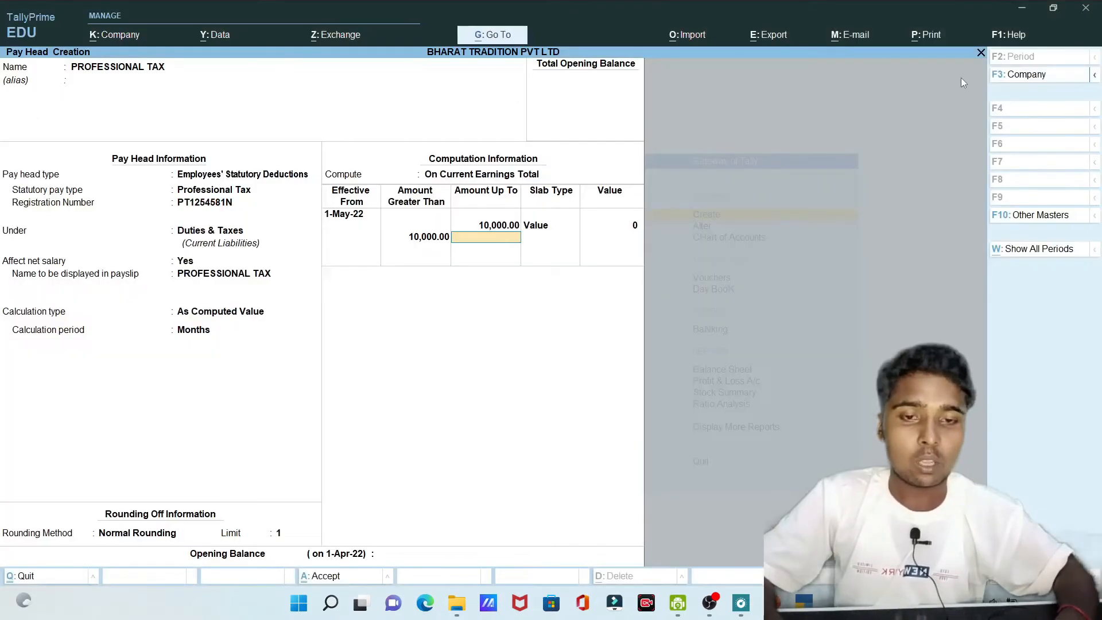
text(000)
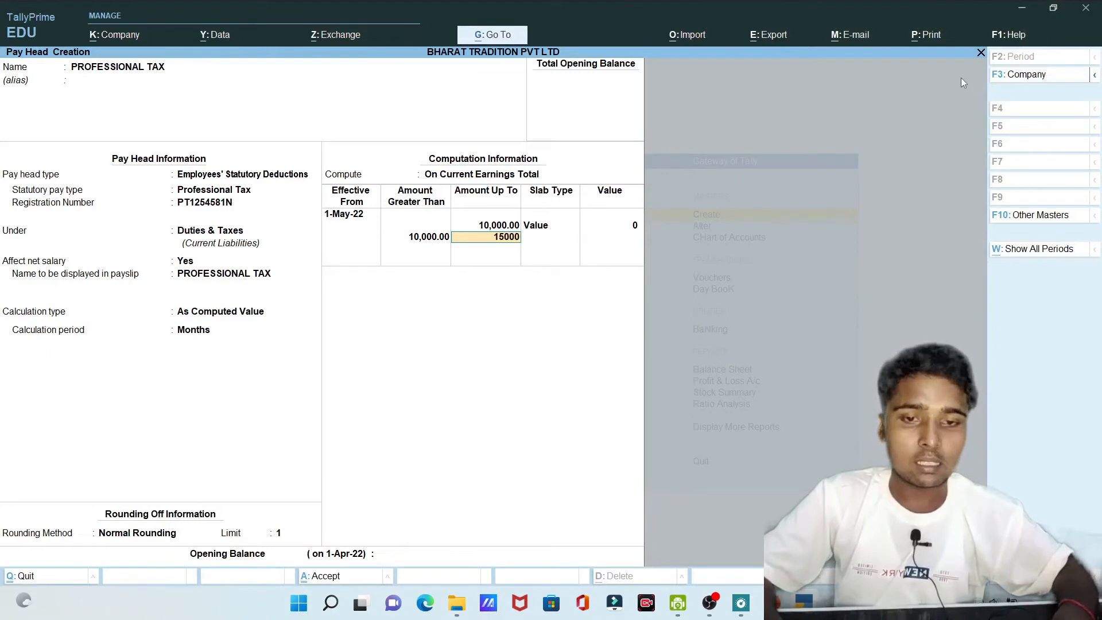
key(Return)
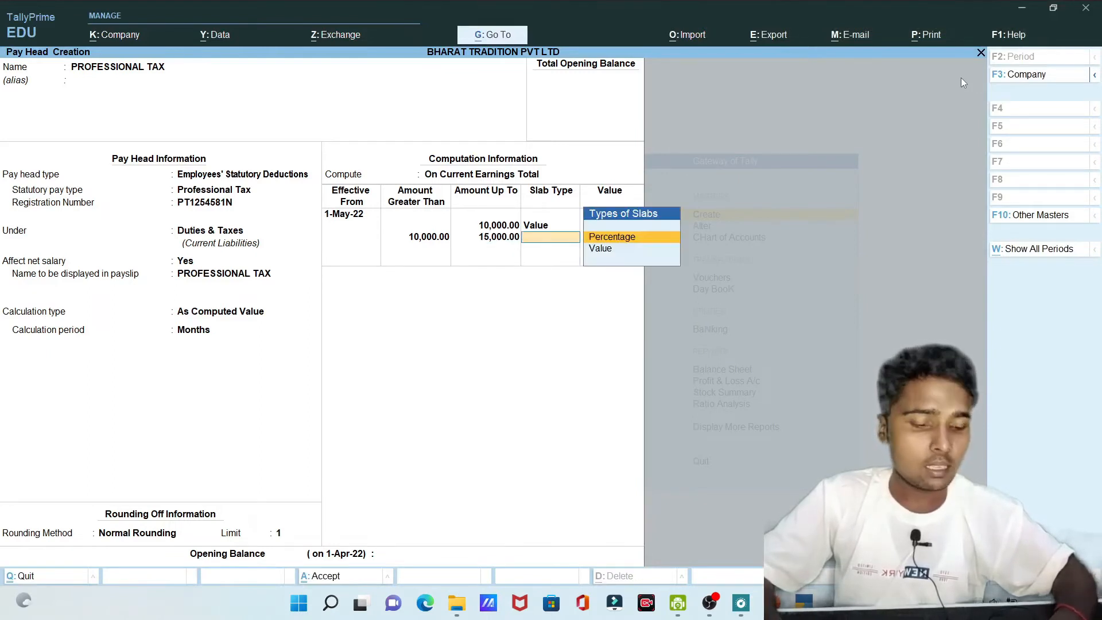
key(Down)
key(Return)
text(1)
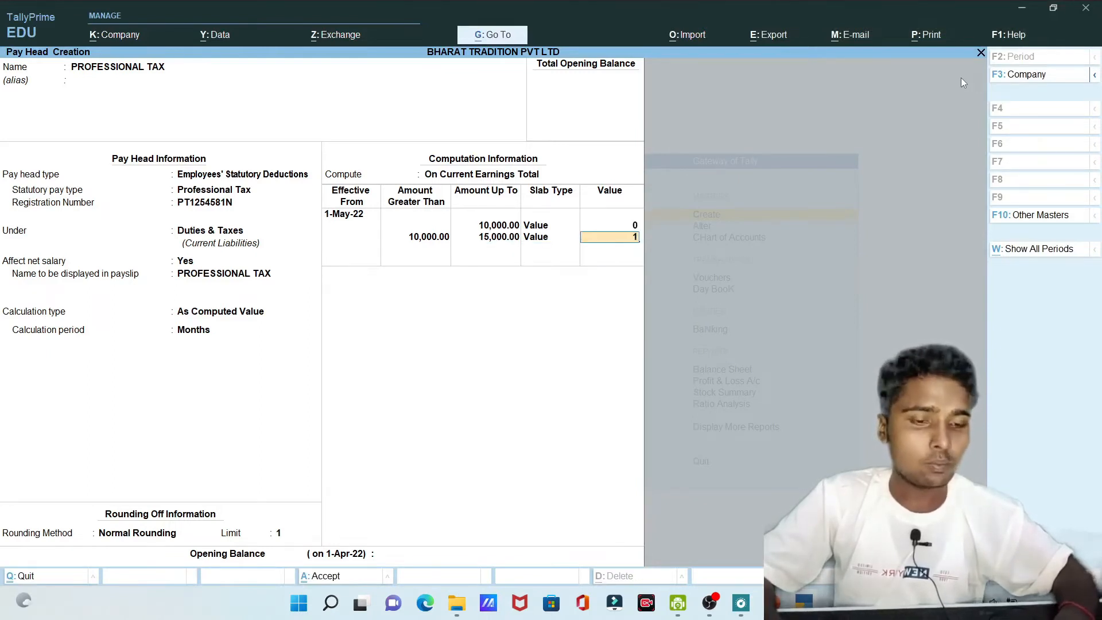
text(10)
key(Return)
- Add Value slabs of 130 up to 25,000 and 150 up to 40,000
key(alt+Tab)
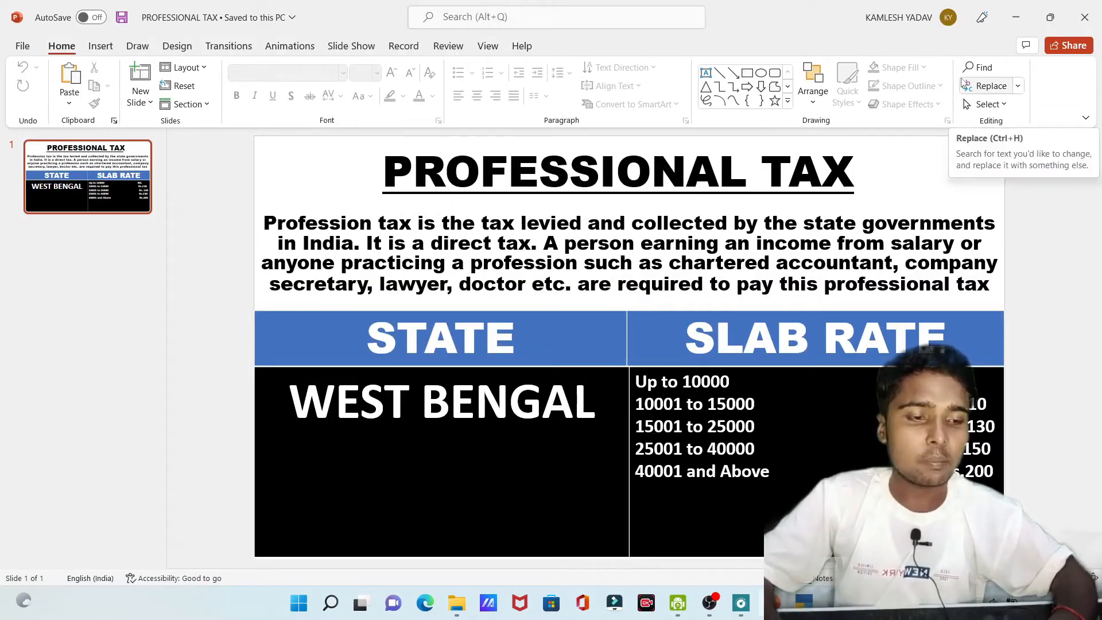
key(alt+Tab)
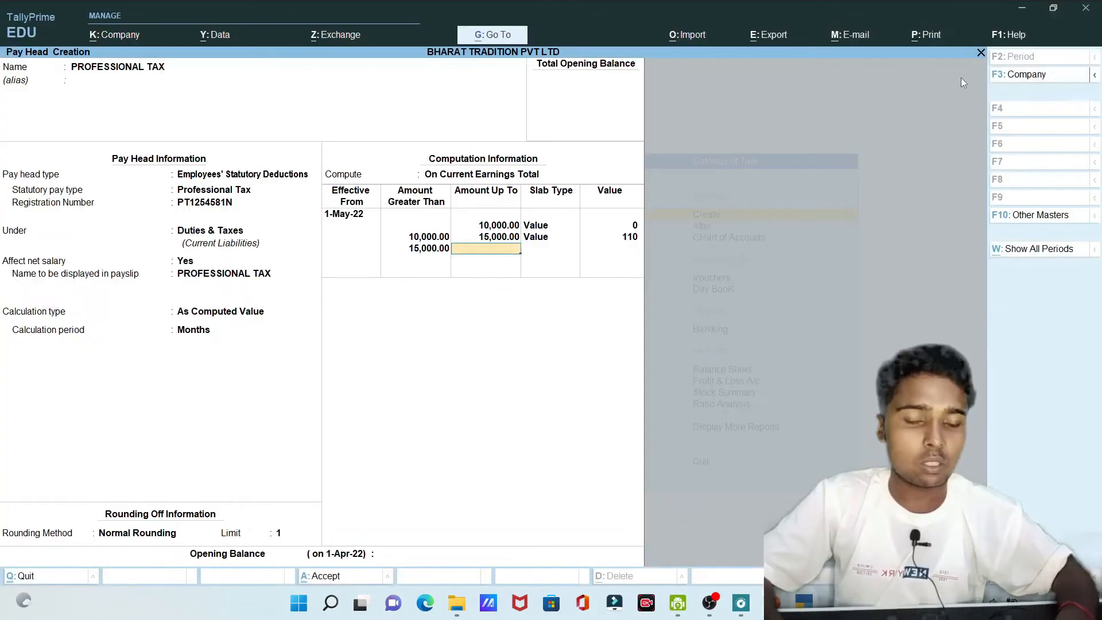
text(25000)
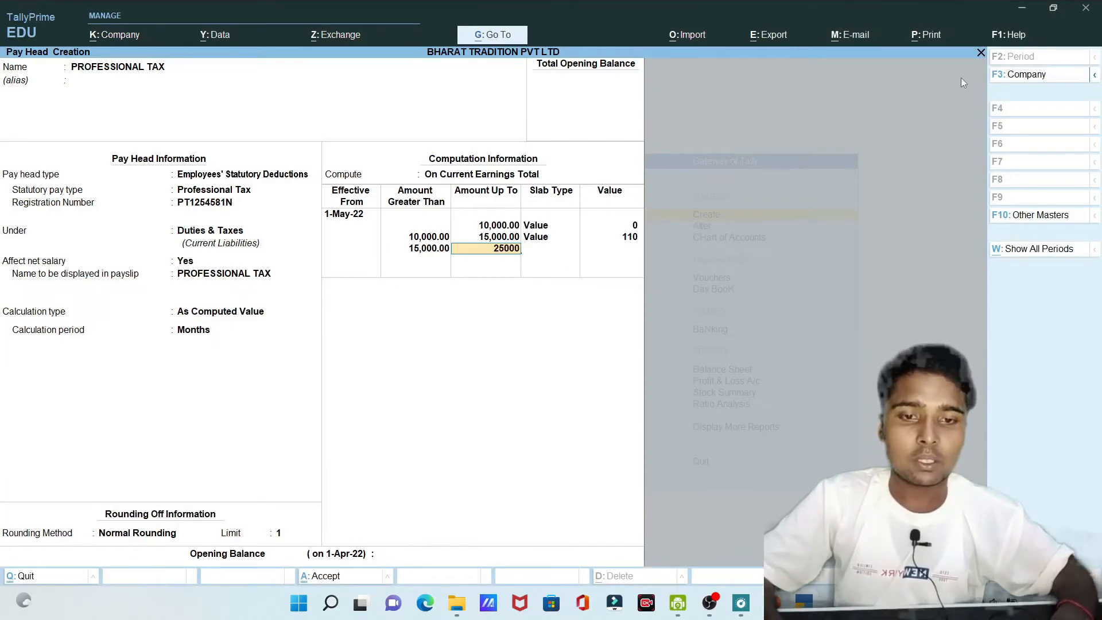
key(Return)
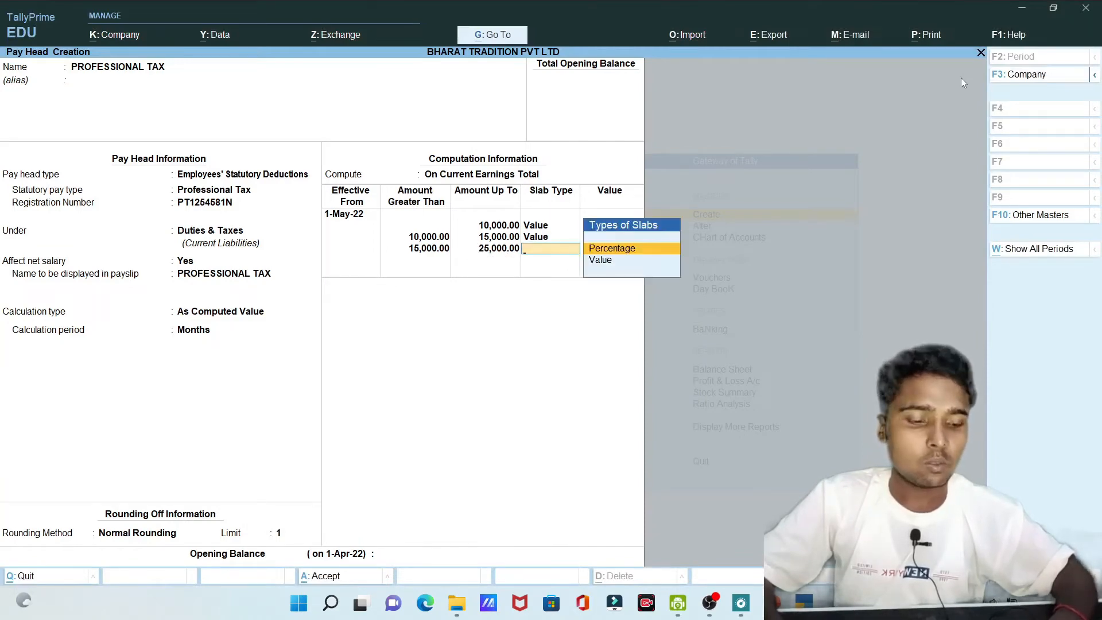
key(Down)
key(Return)
text(13)
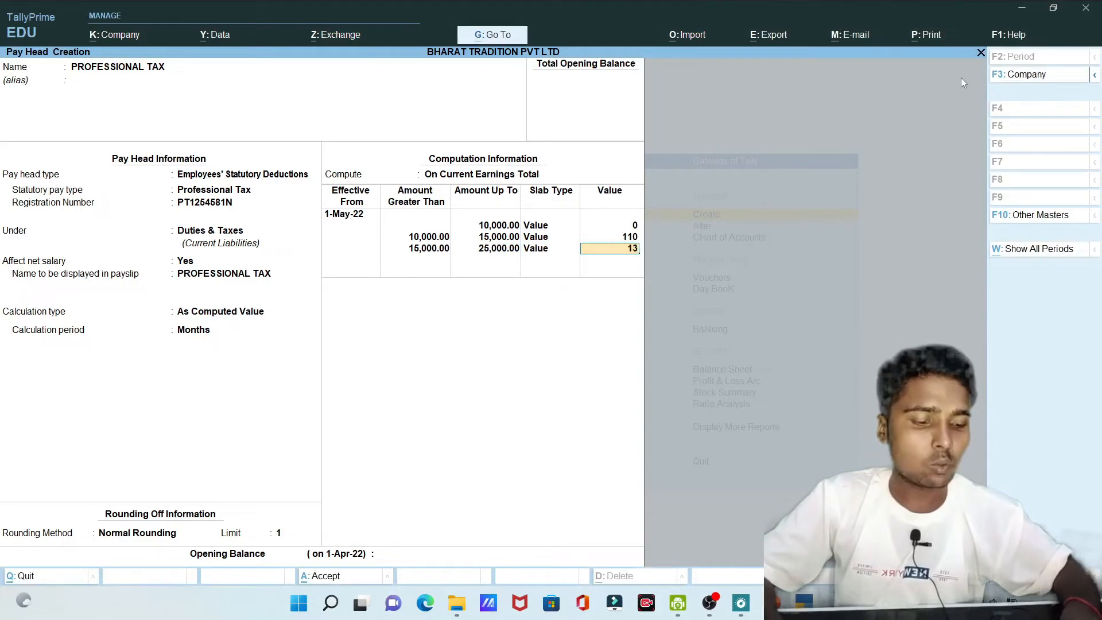
text(0)
key(Return)
key(alt+Tab)
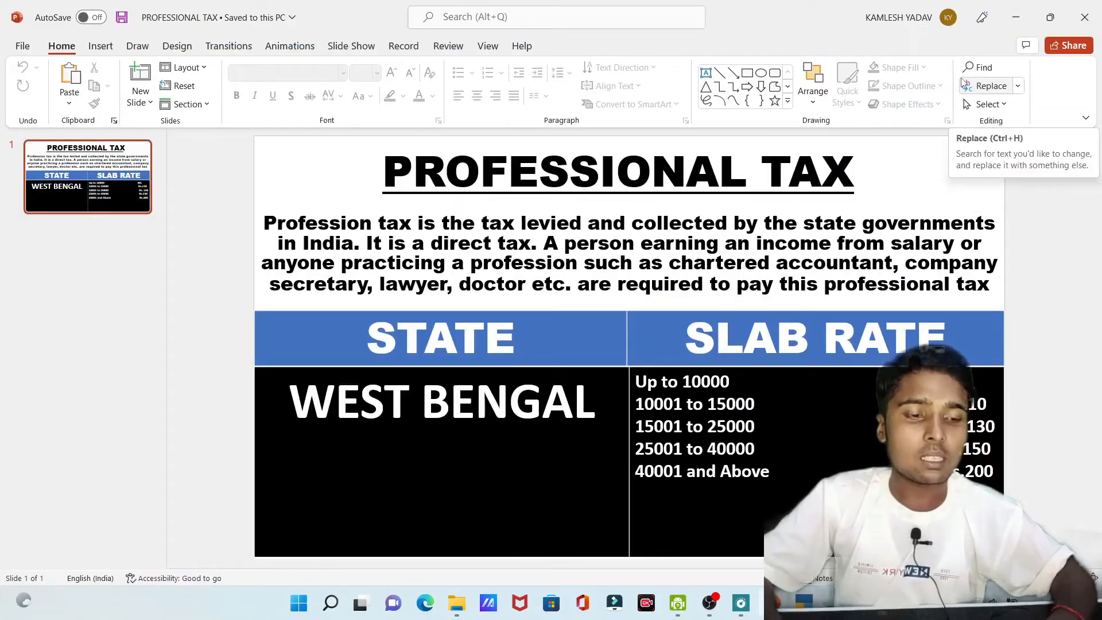
key(alt+Tab)
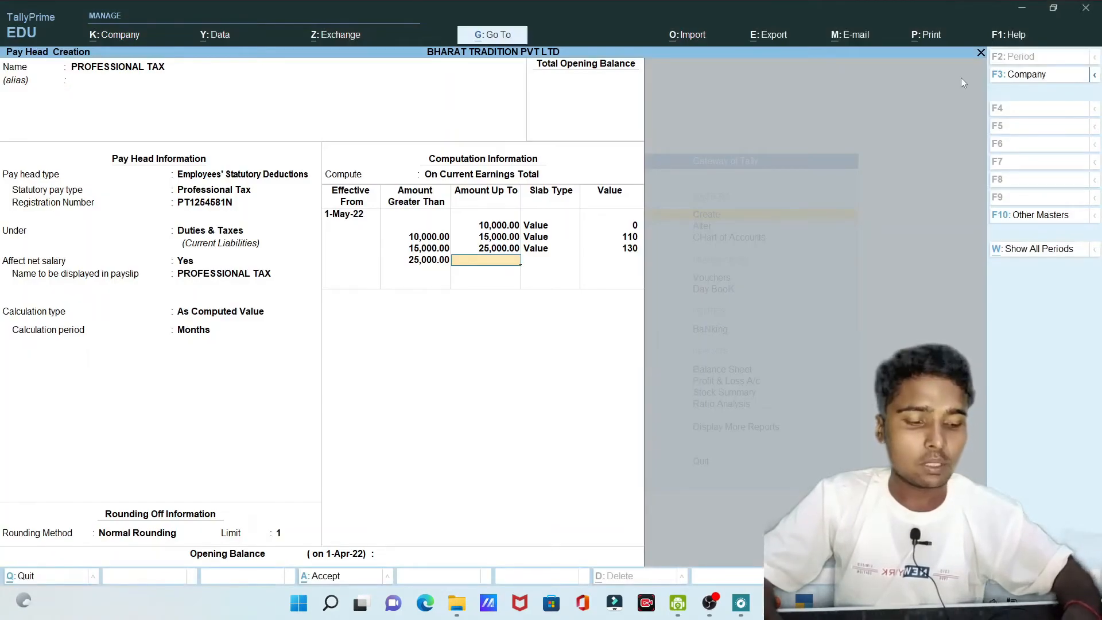
text(40,000)
key(Return)
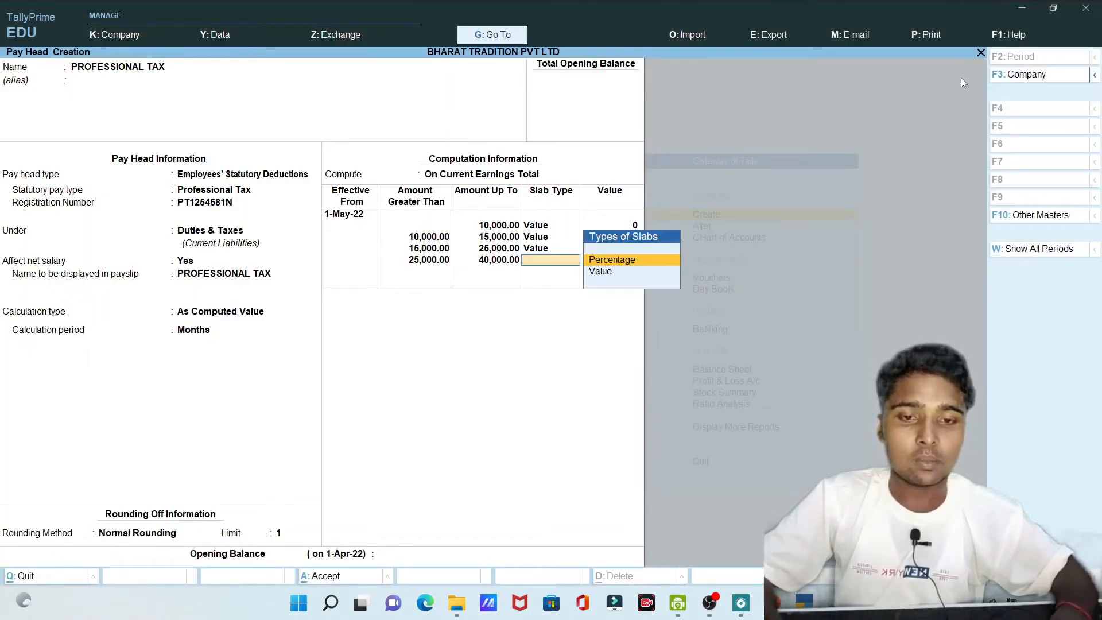
key(Down)
key(Return)
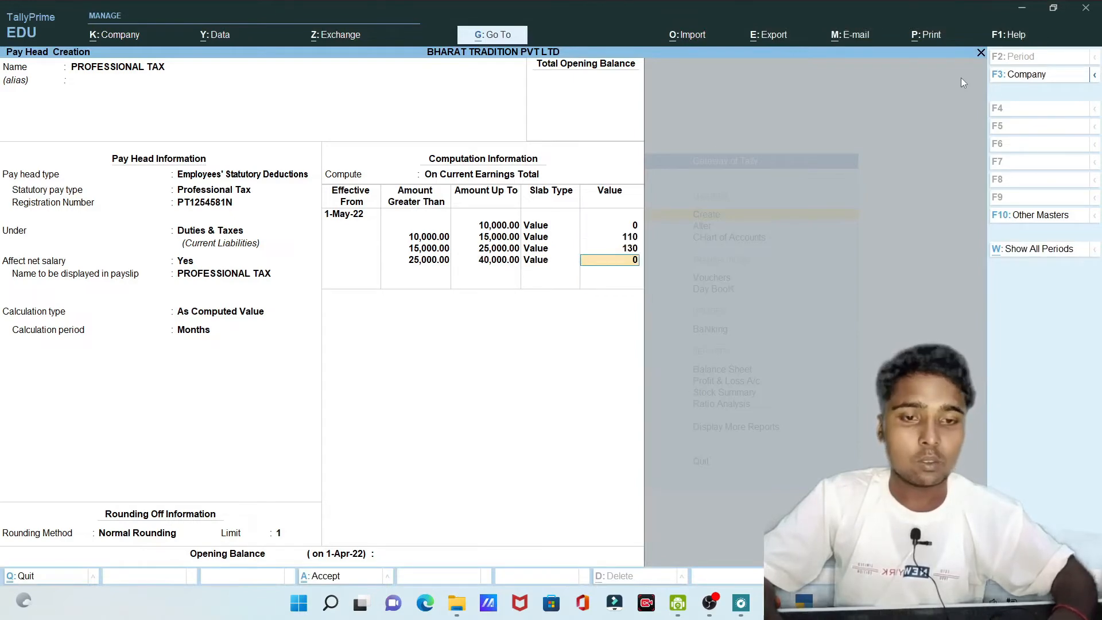
key(alt+Tab)
key(alt+Tab)
text(15)
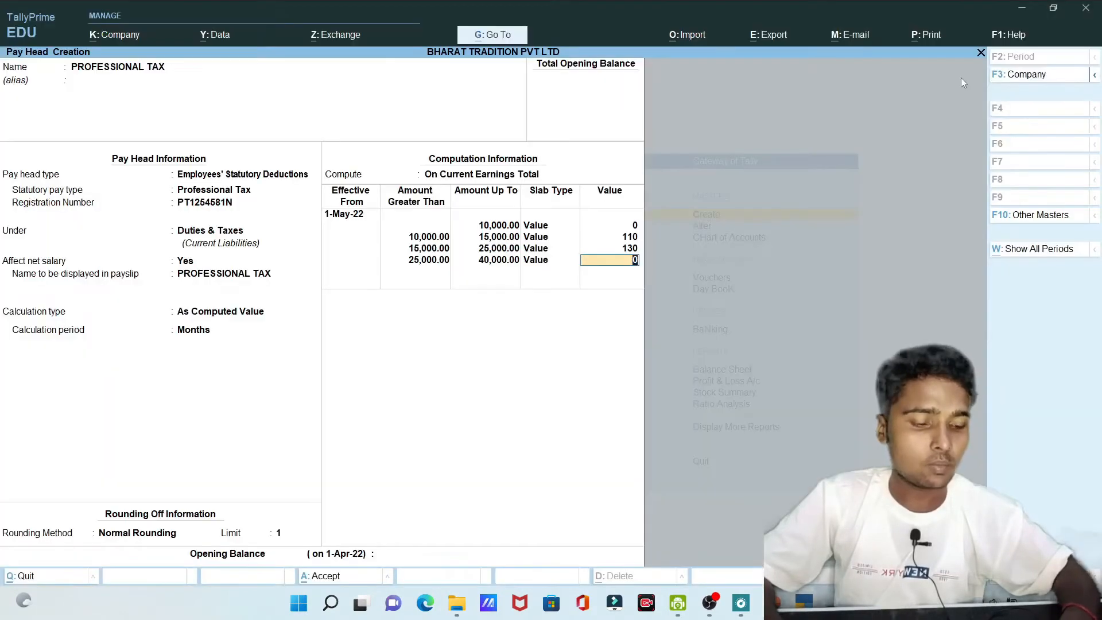
text(0)
key(Return)
key(alt+Tab)
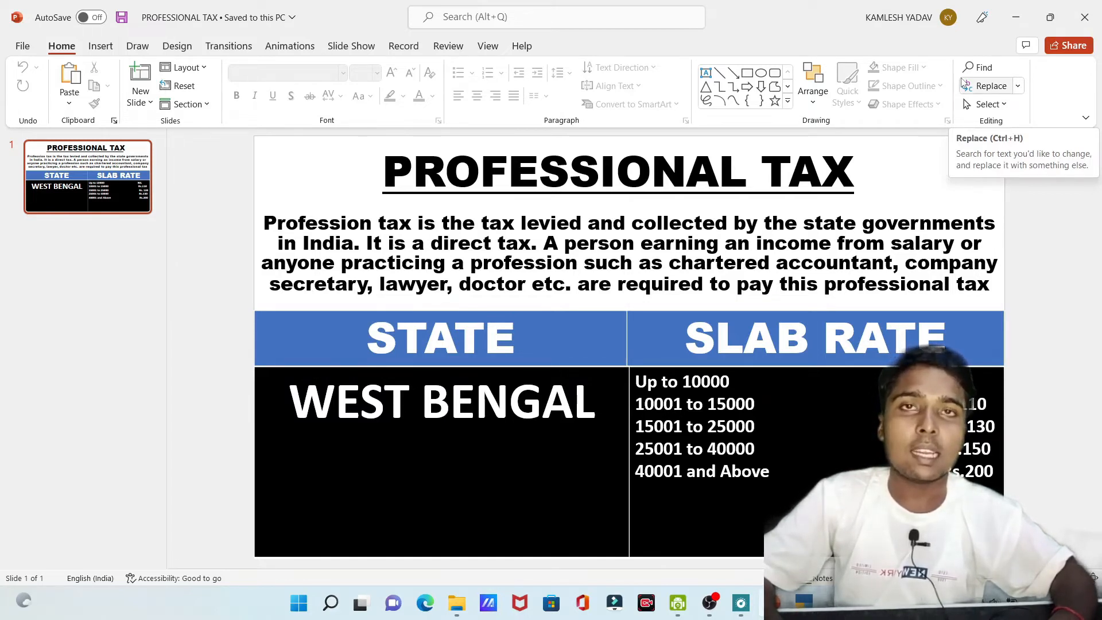
key(alt+Tab)
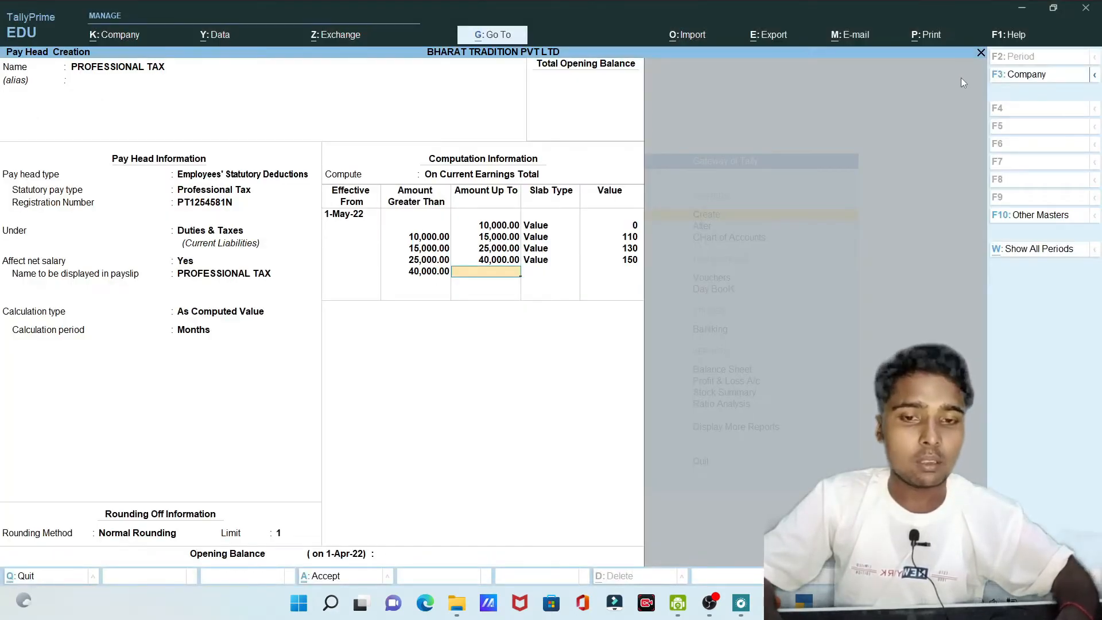
- Add a final Value slab of 200 with no upper limit and accept the PROFESSIONAL TAX pay head
key(Return)
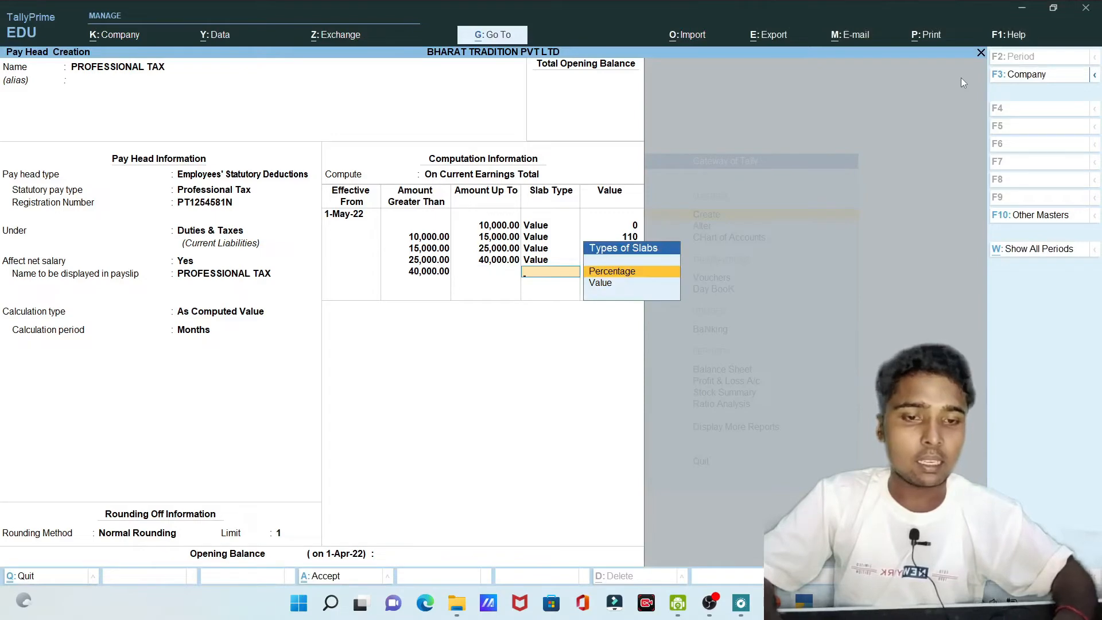
key(Return)
text(200)
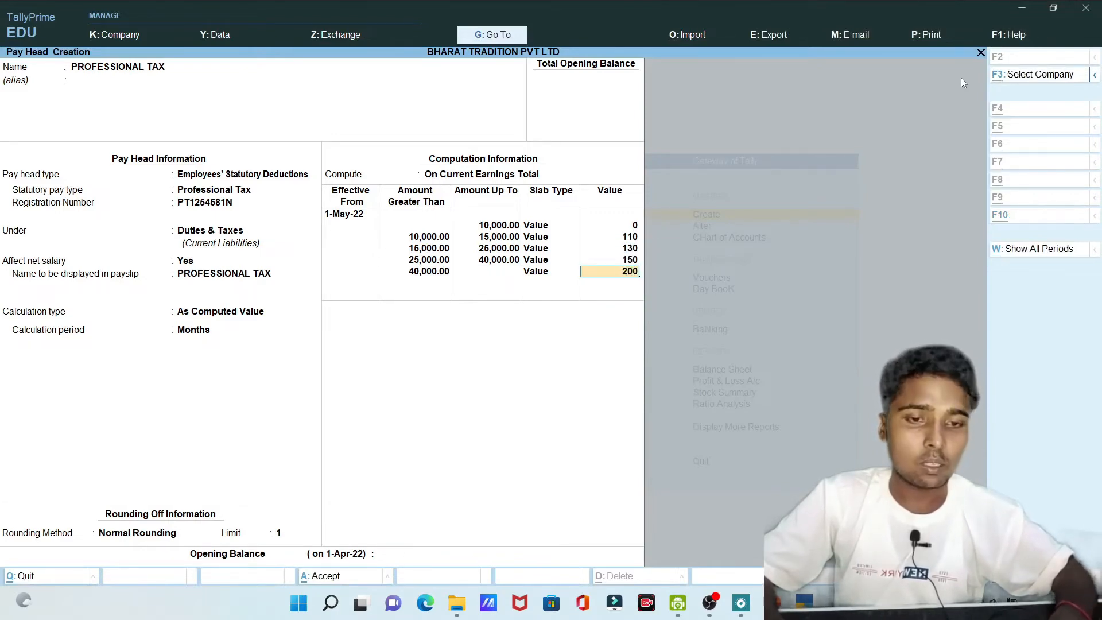
key(alt+Tab)
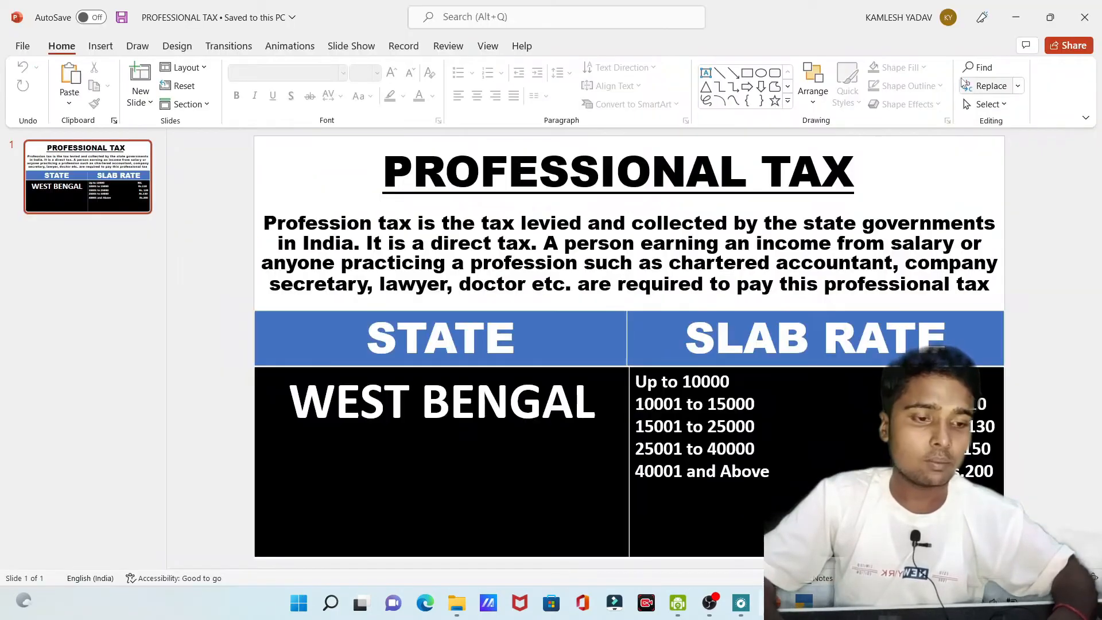
key(alt+Tab)
key(Return)
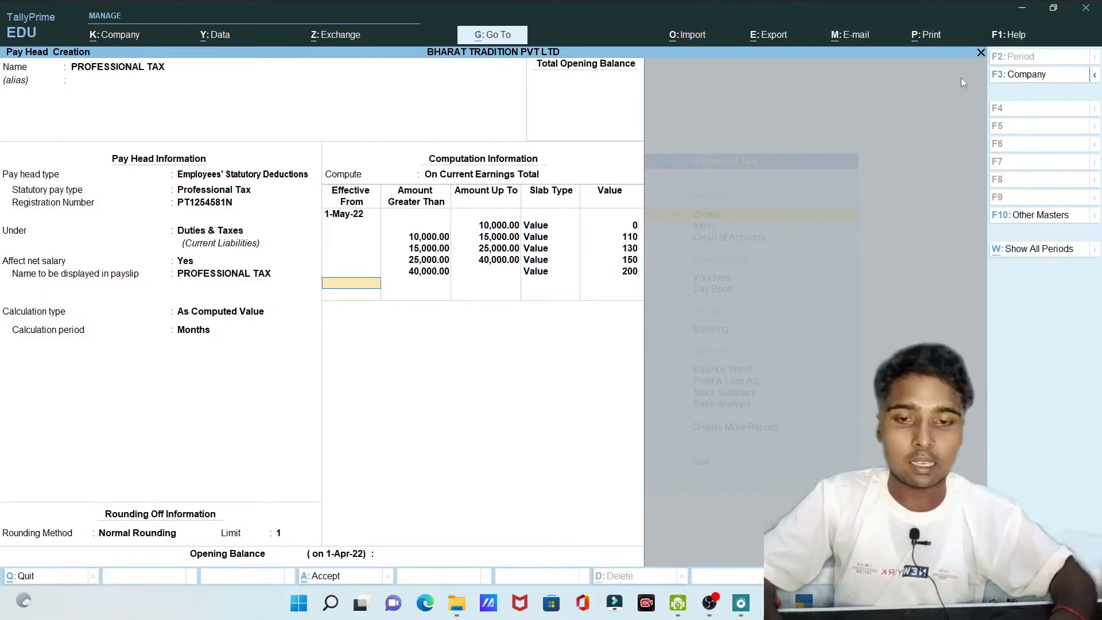
key(Return)
key(Return)
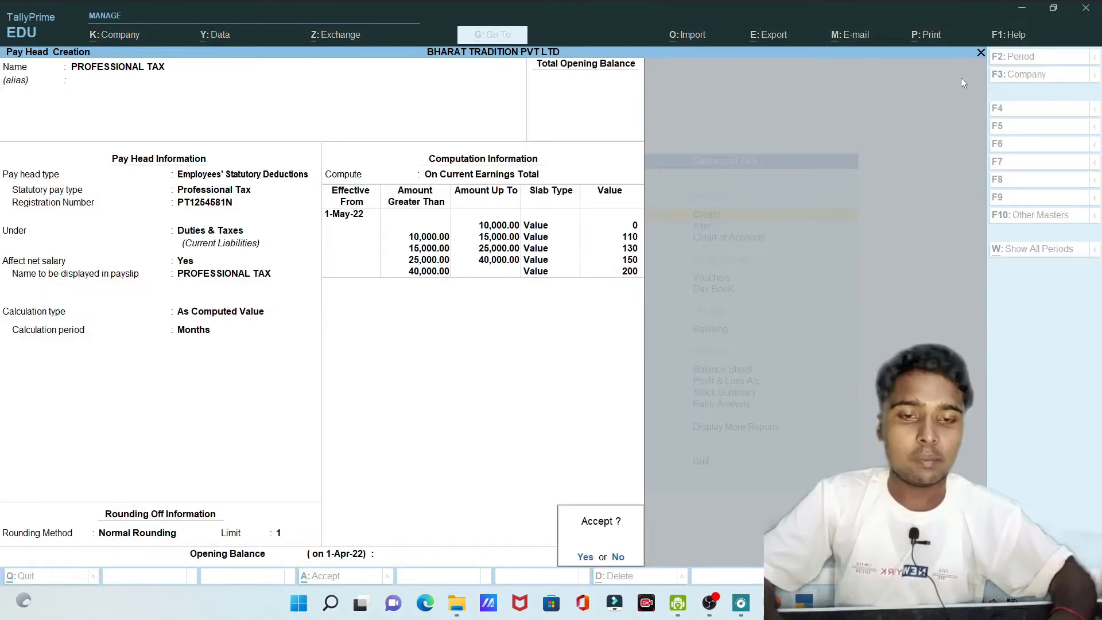
key(Return)
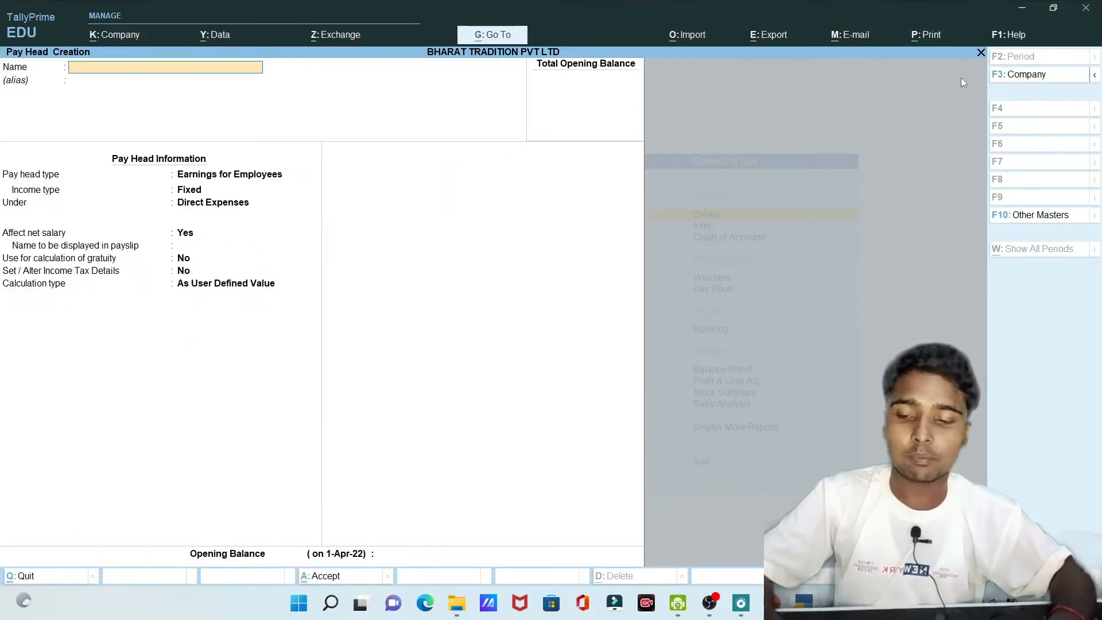
- Leave pay head creation and open the marketing employee's salary details for alteration
key(Escape)
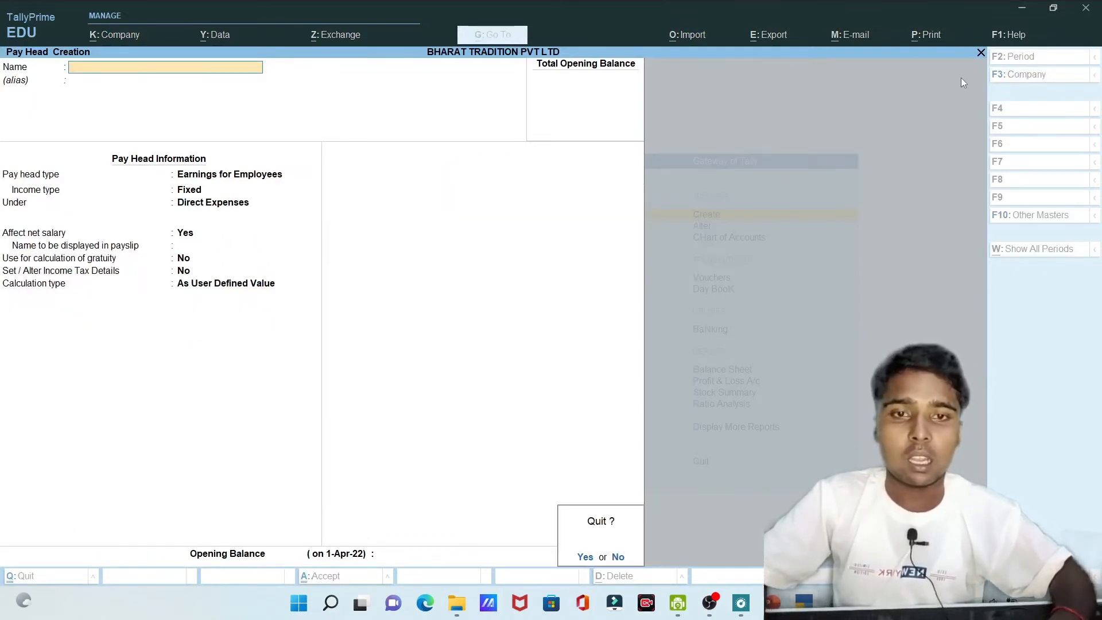
key(Return)
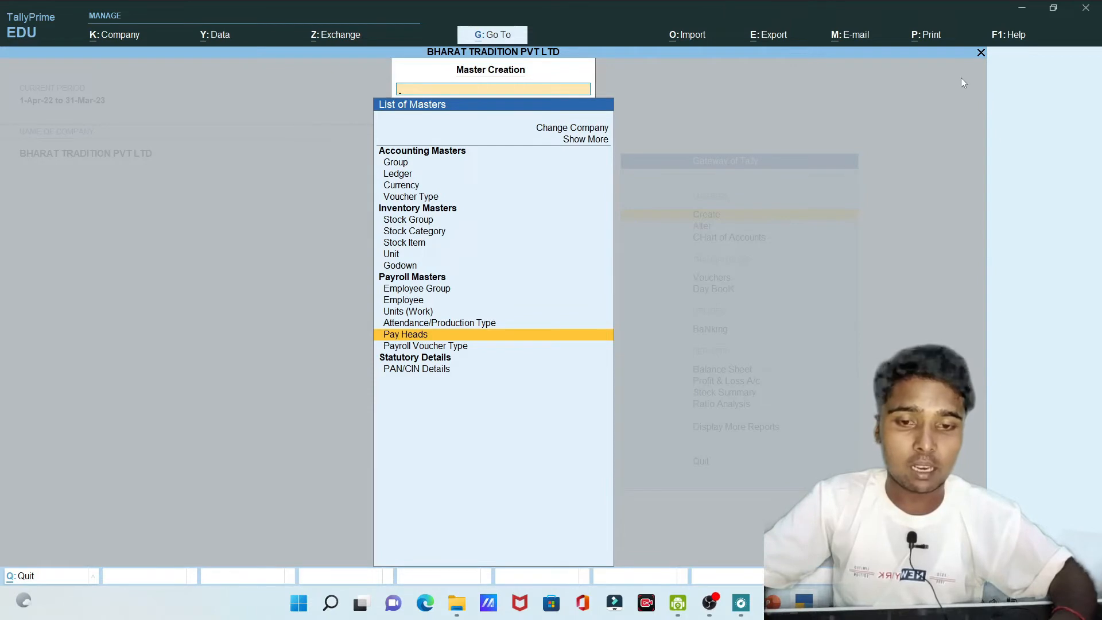
key(Escape)
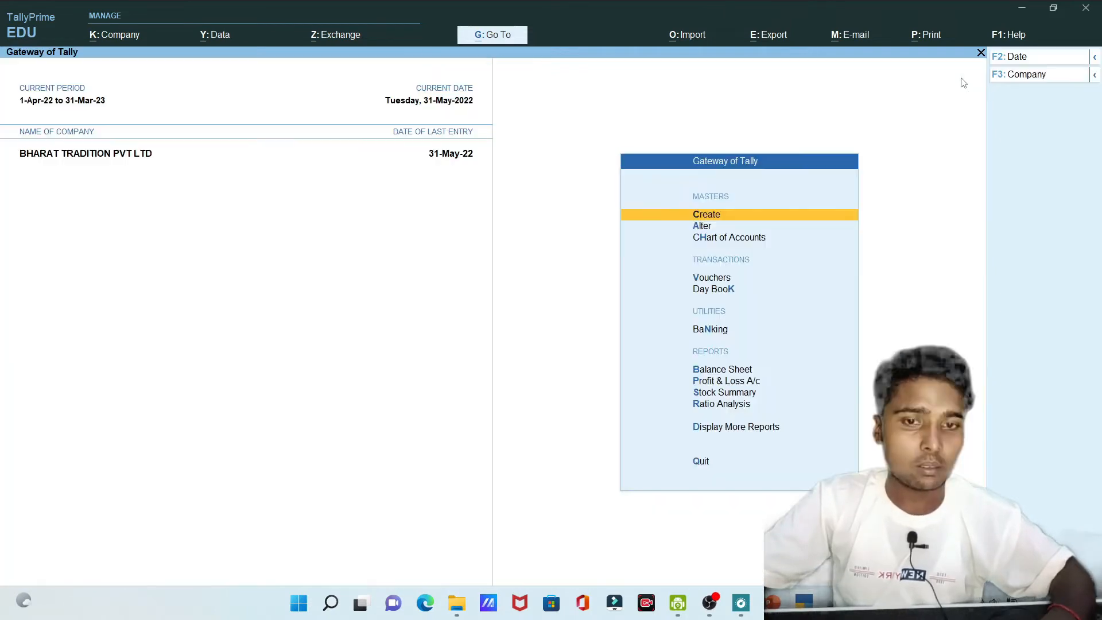
key(Down)
key(Down)
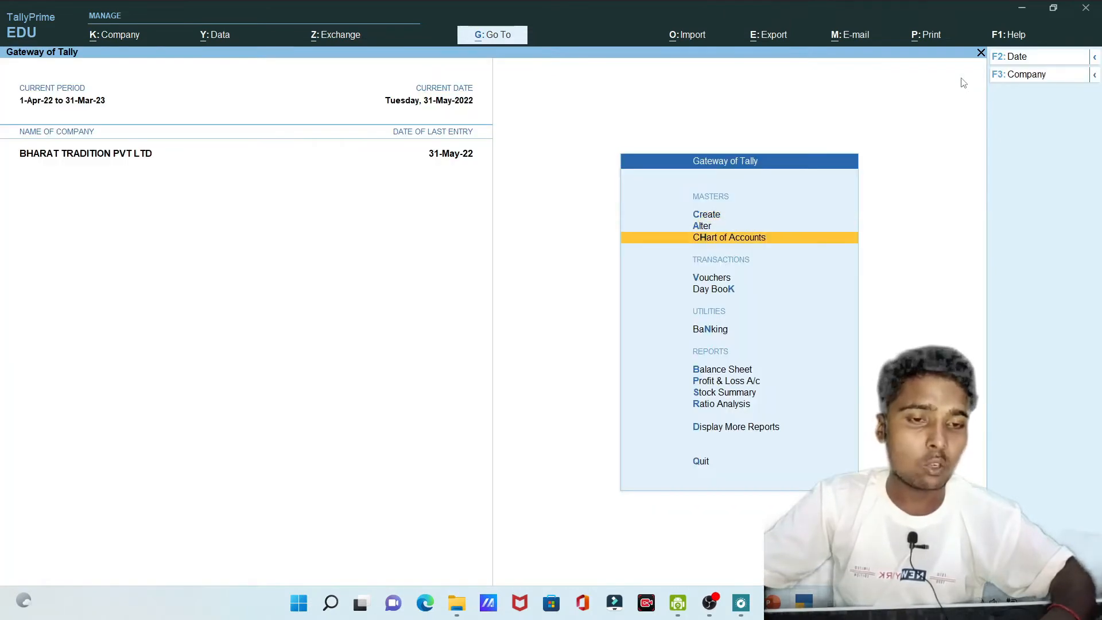
key(Up)
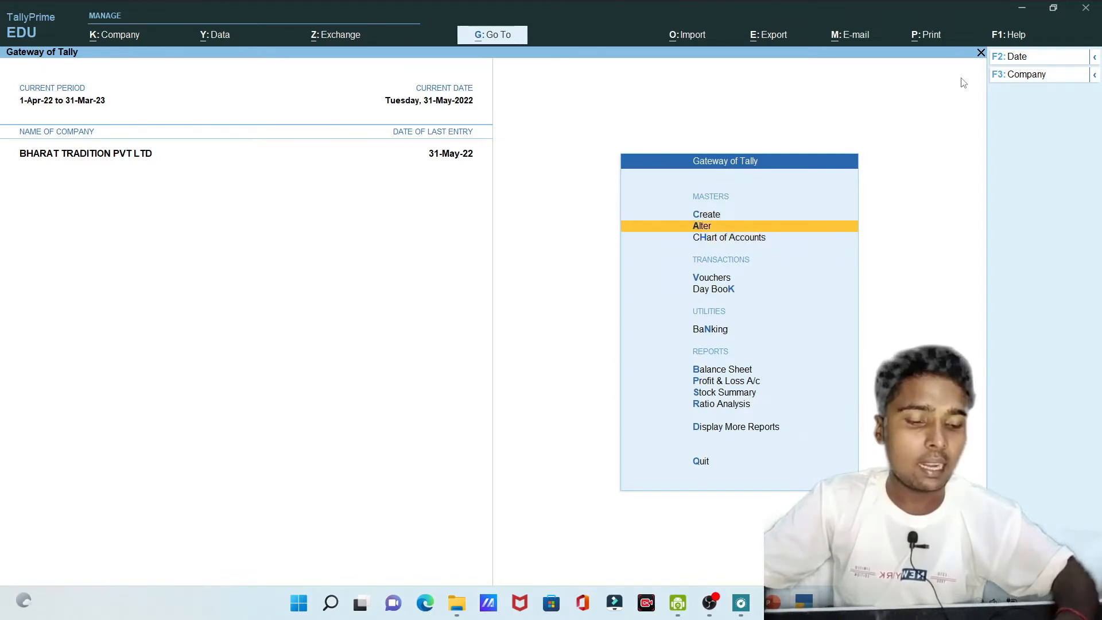
key(Return)
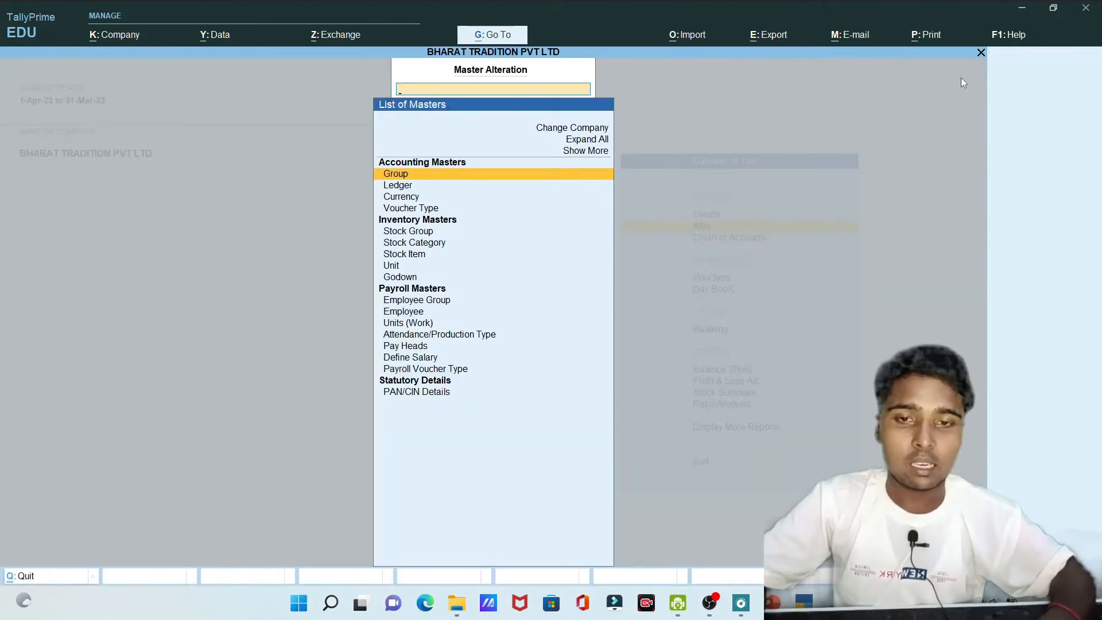
key(Down)
key(Down)
key(Down)
key(Down)
key(Down)
key(Down)
key(Down)
key(Down)
key(Down)
key(Down)
key(Down)
key(Down)
key(Down)
key(Down)
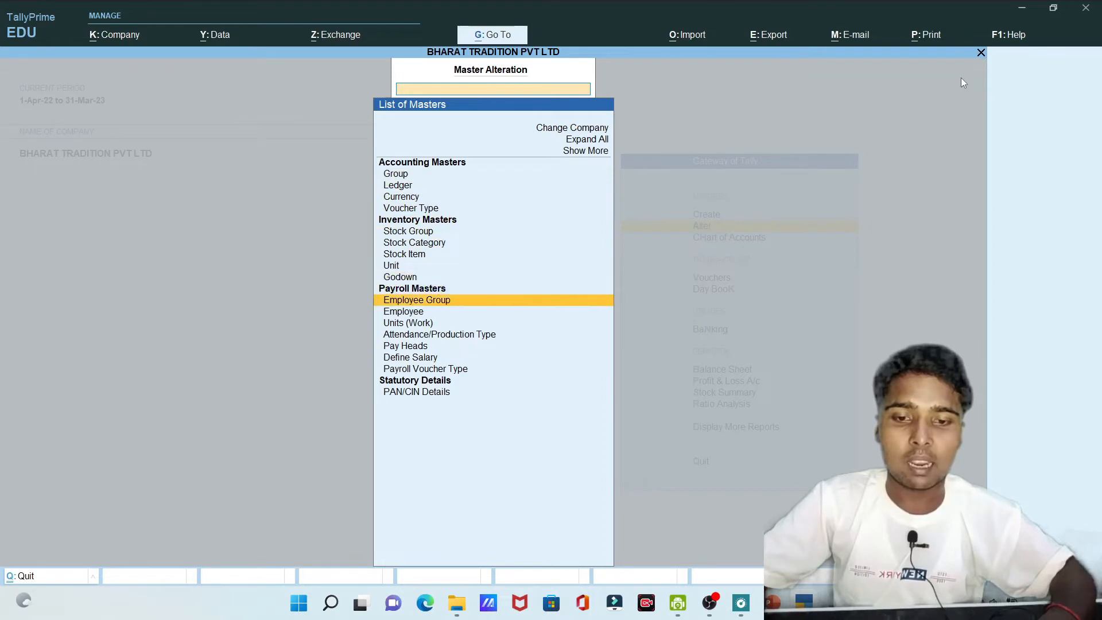
key(Down)
key(Down)
key(Return)
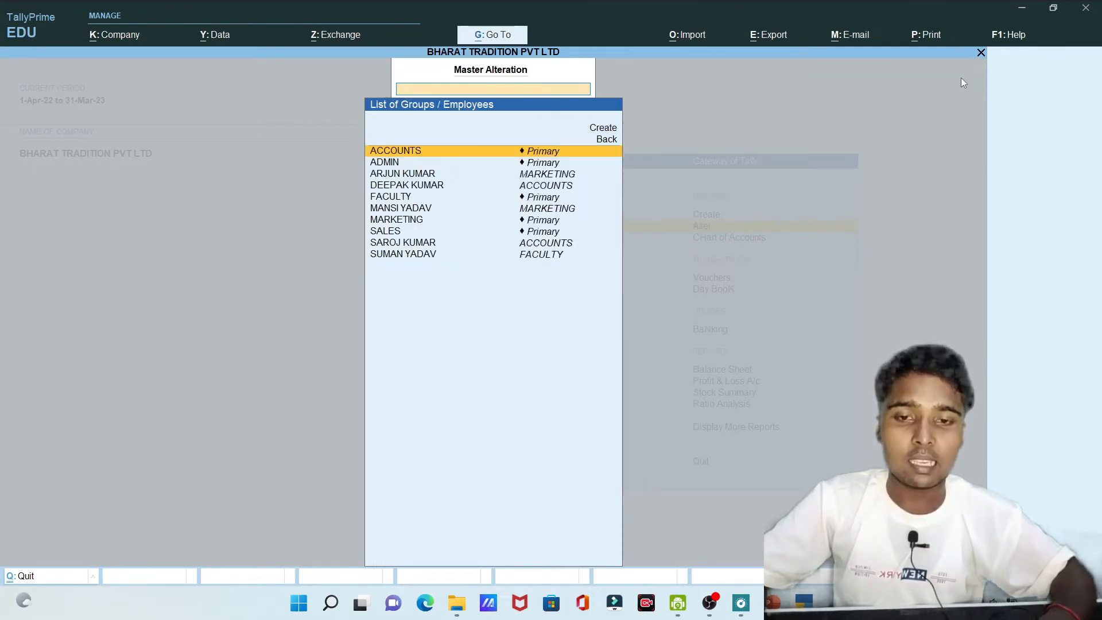
key(Down)
key(Down)
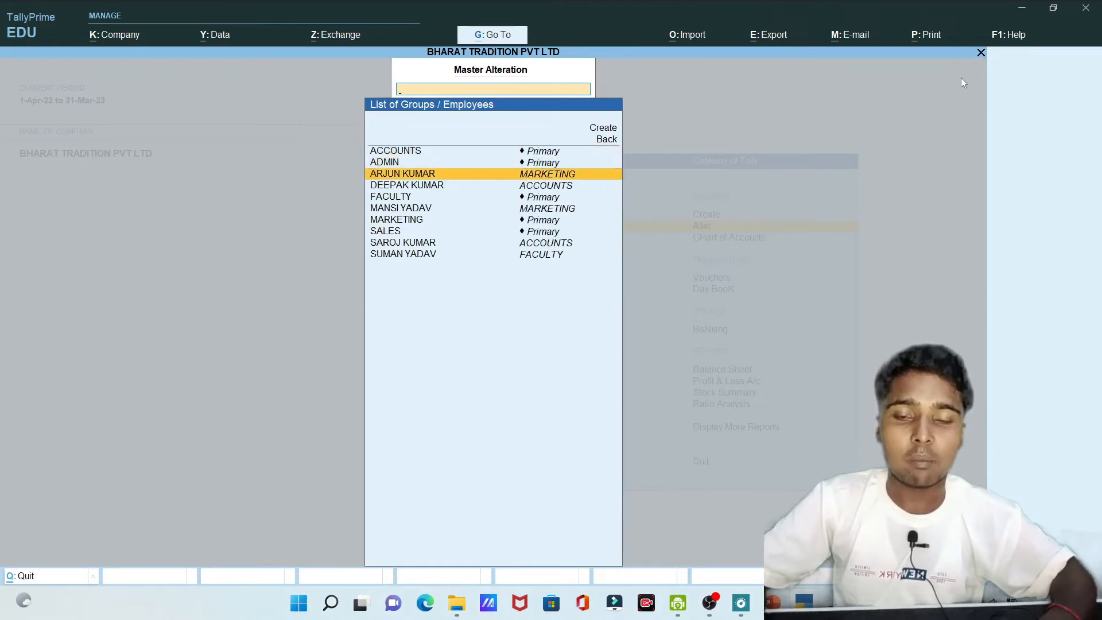
key(Down)
key(Down)
key(Down)
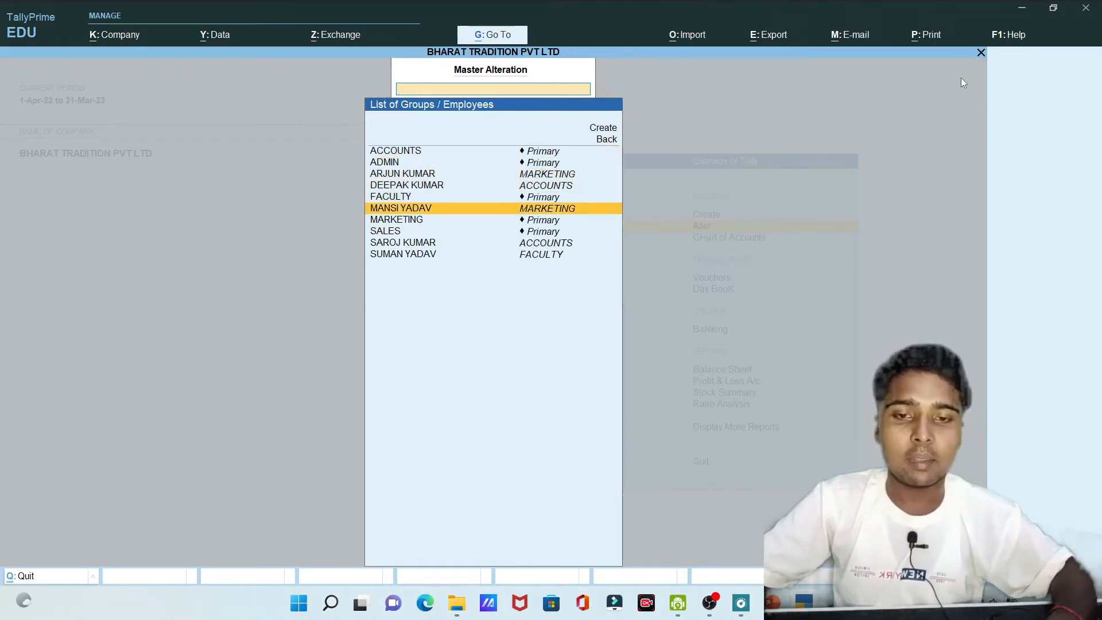
key(Return)
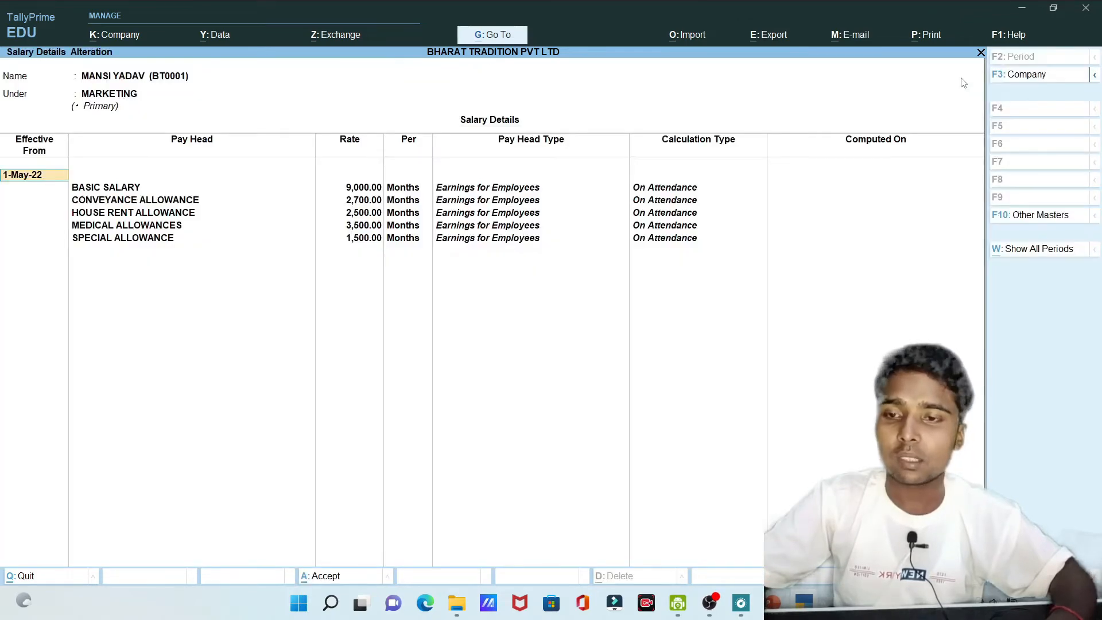
- Set BASIC SALARY 10,000, CONVEYANCE ALLOWANCE 3,500 and HOUSE RENT ALLOWANCE 2,500
key(Return)
key(Return)
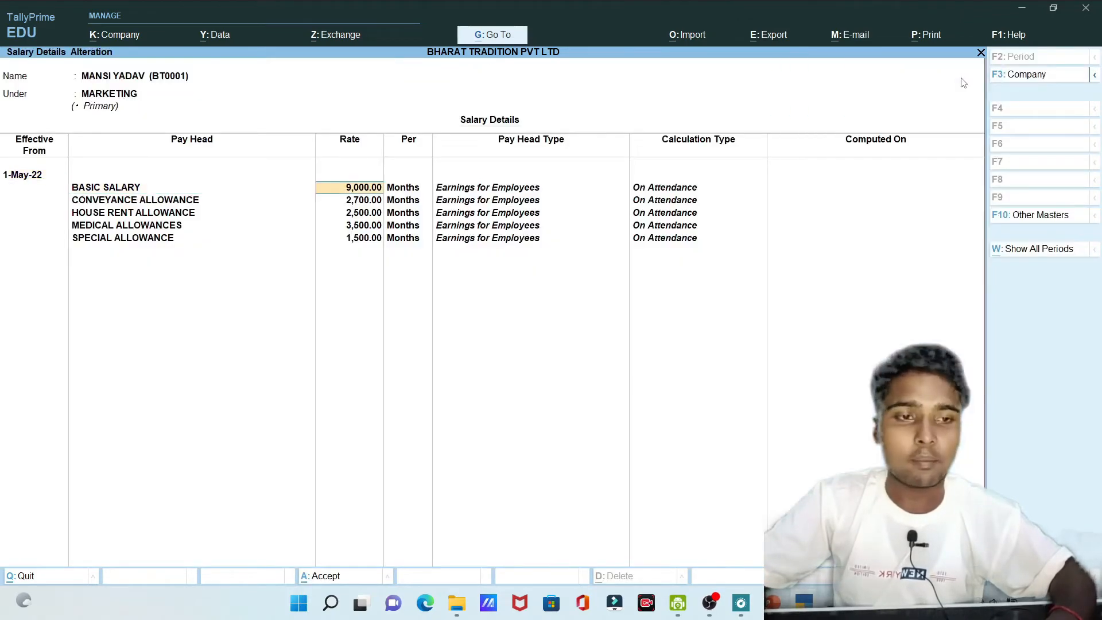
key(Return)
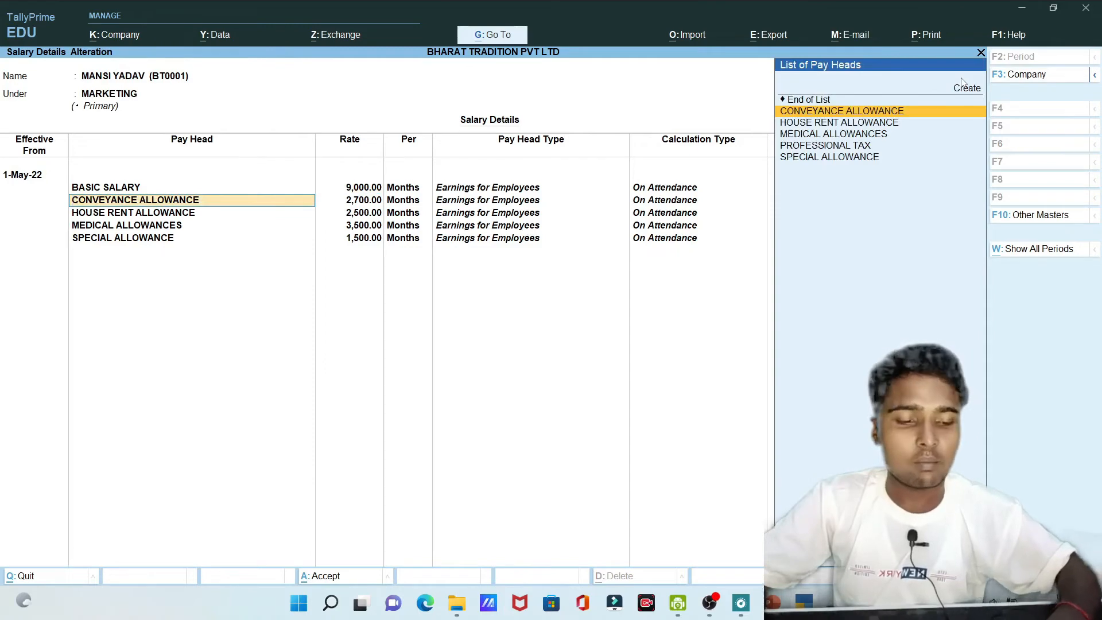
key(BackSpace)
text(10)
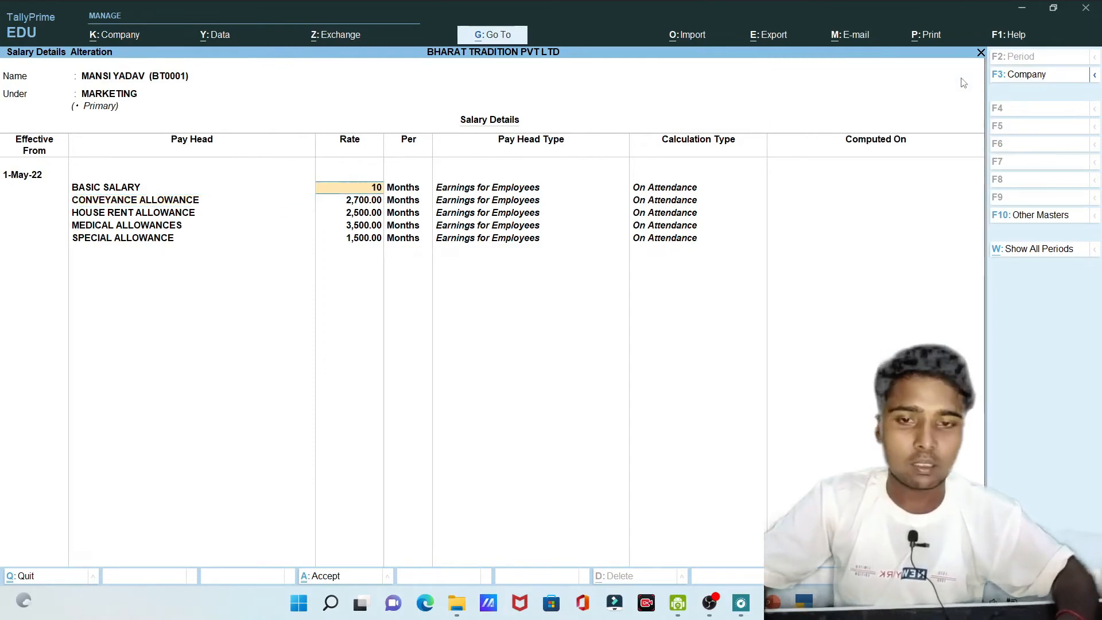
text(,00000)
key(Return)
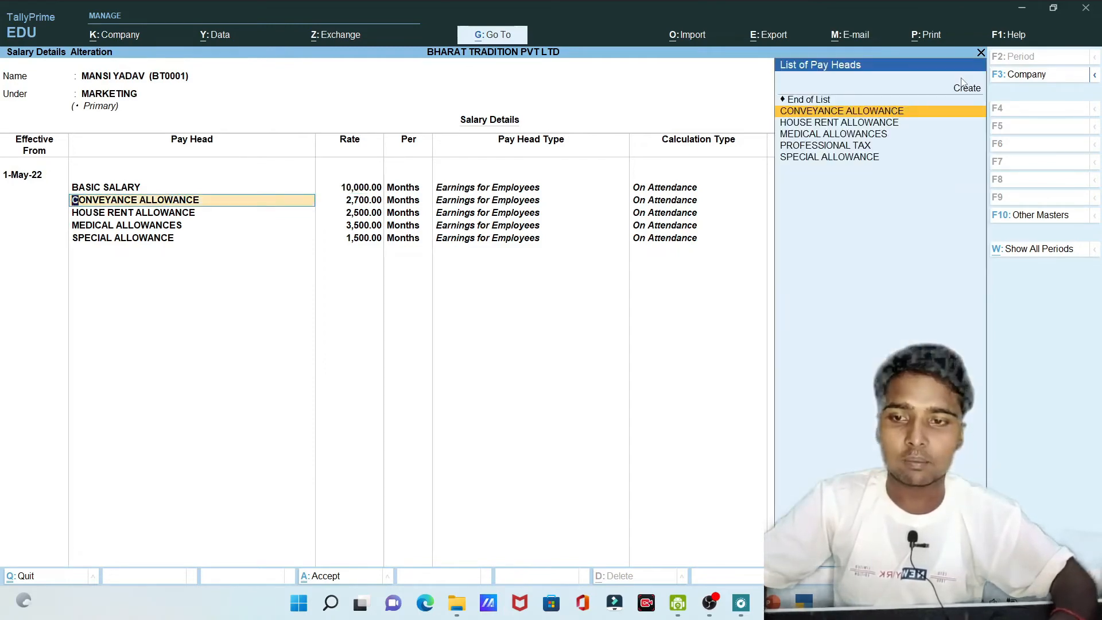
key(Return)
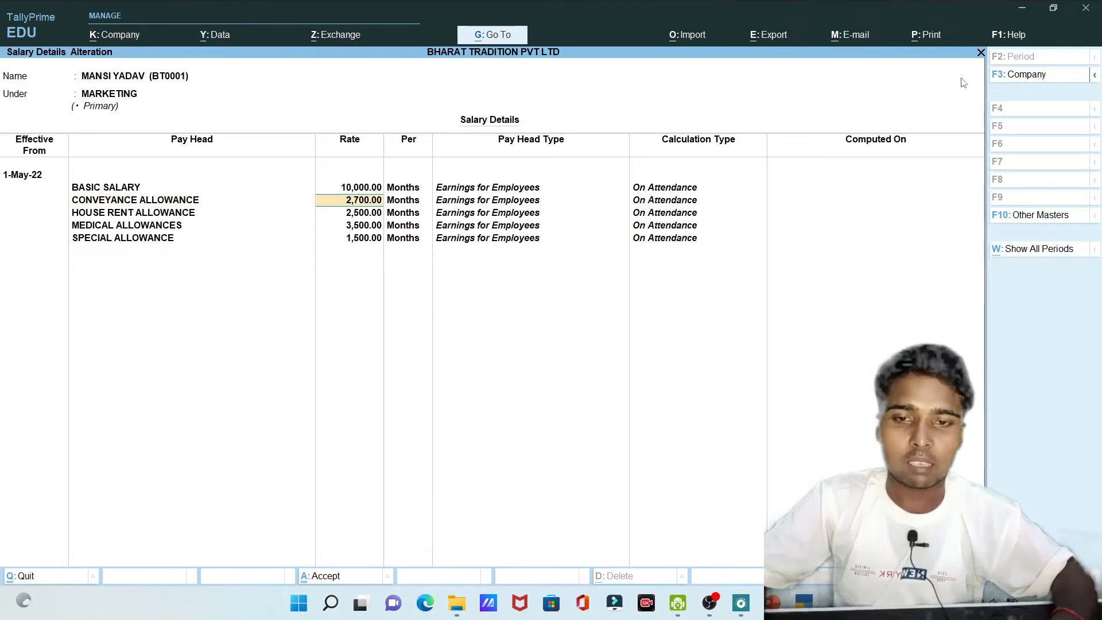
text(3500)
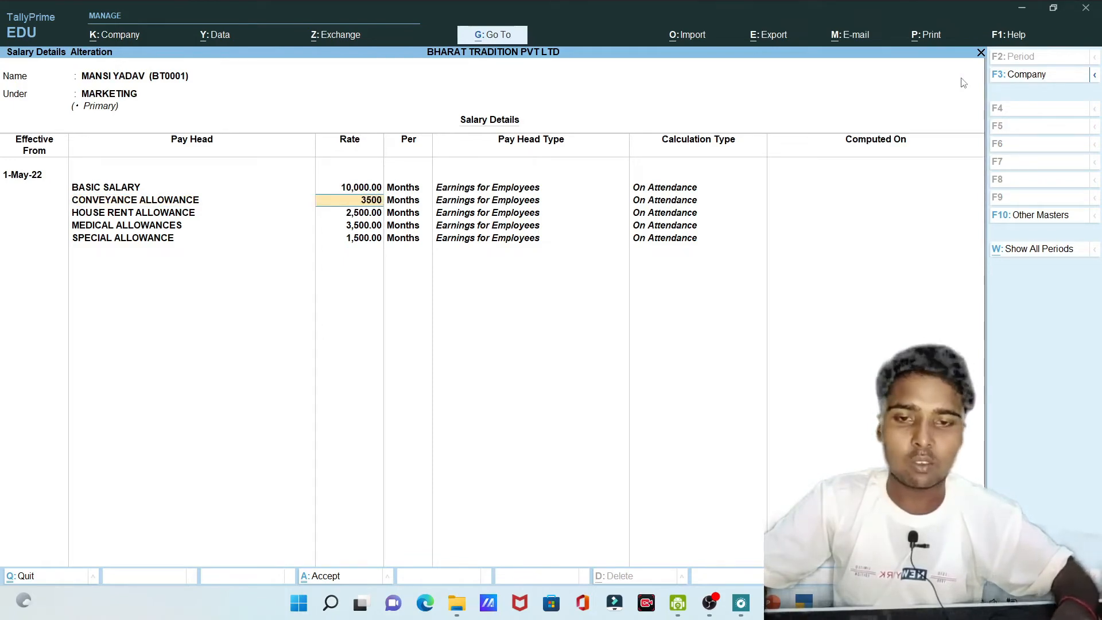
key(Return)
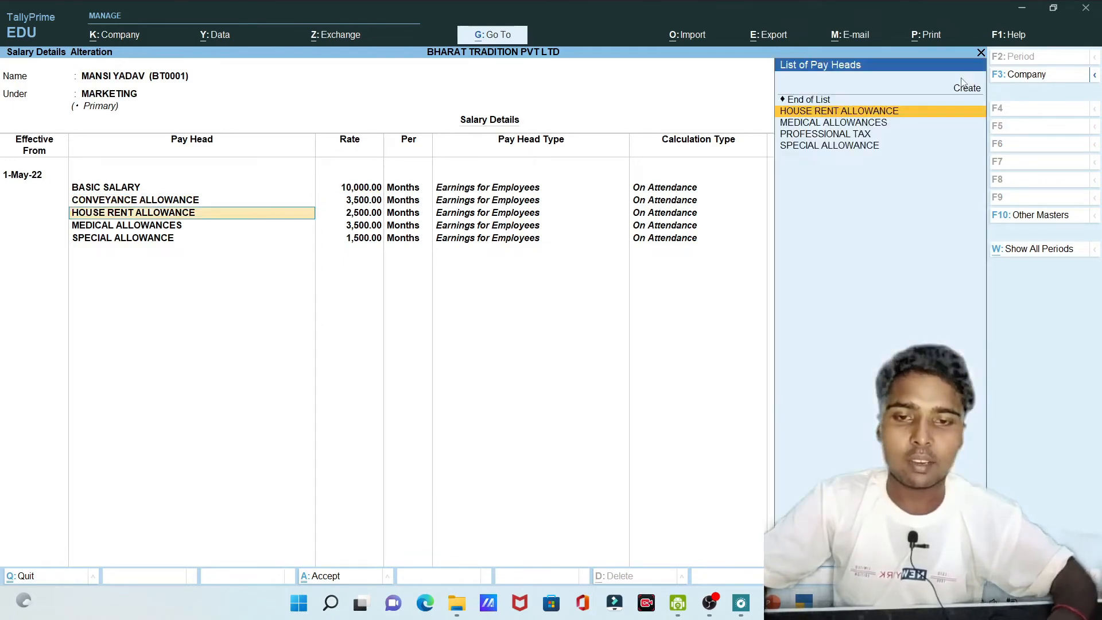
key(Return)
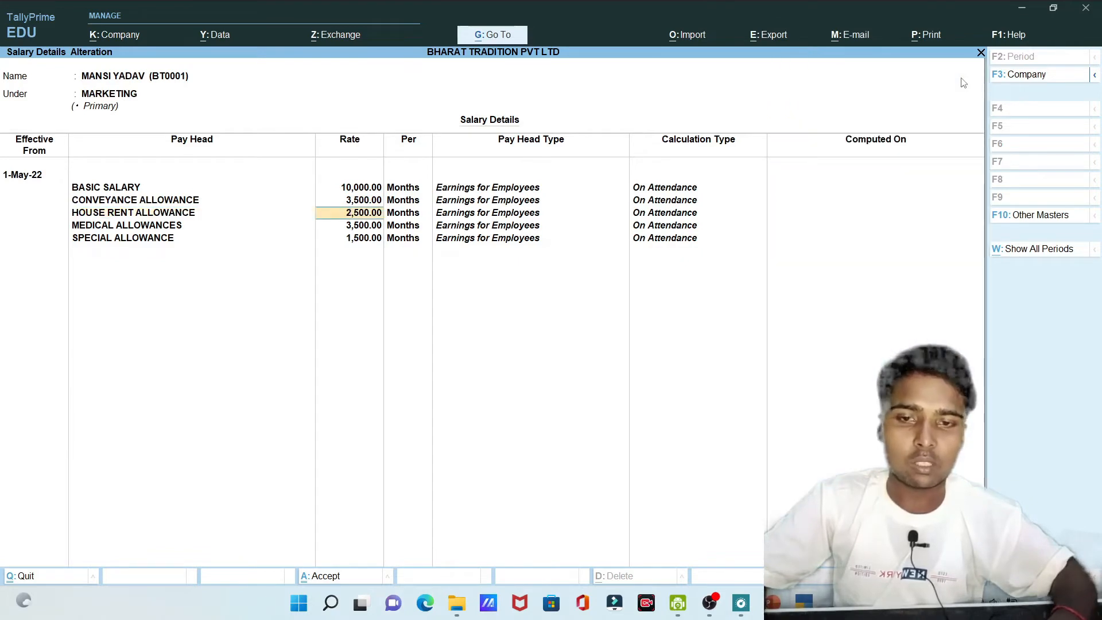
text(2,500)
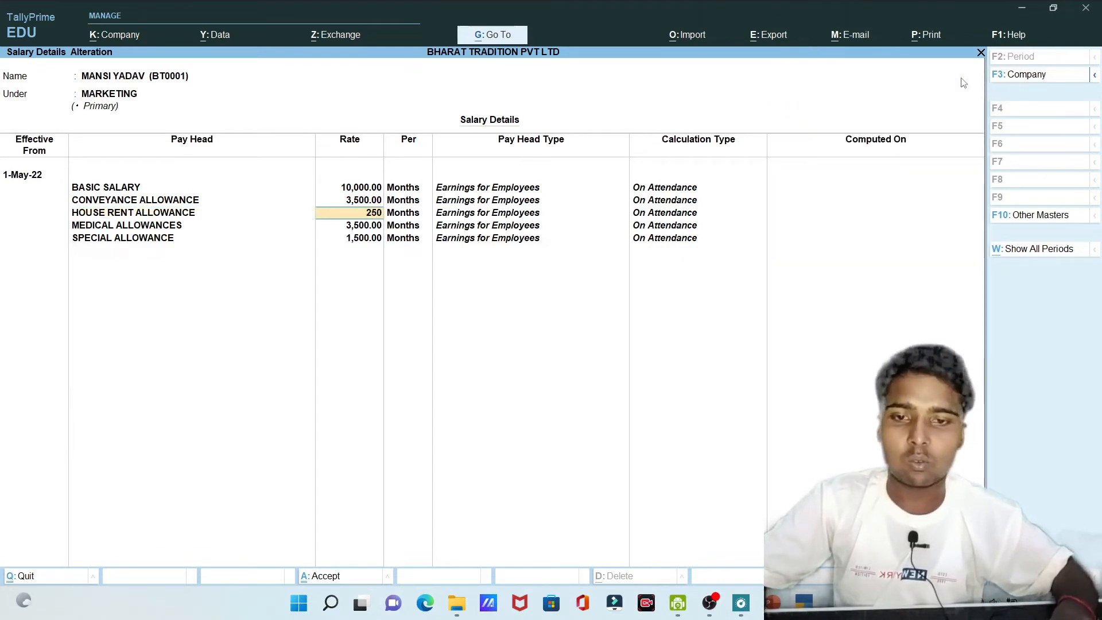
key(Return)
key(Return)
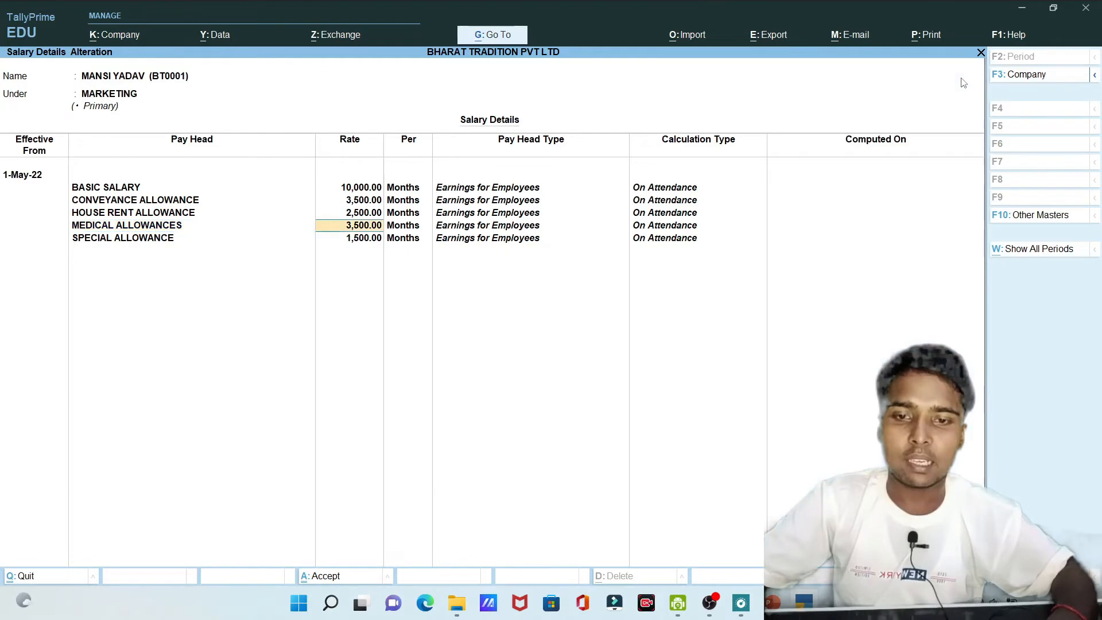
key(Return)
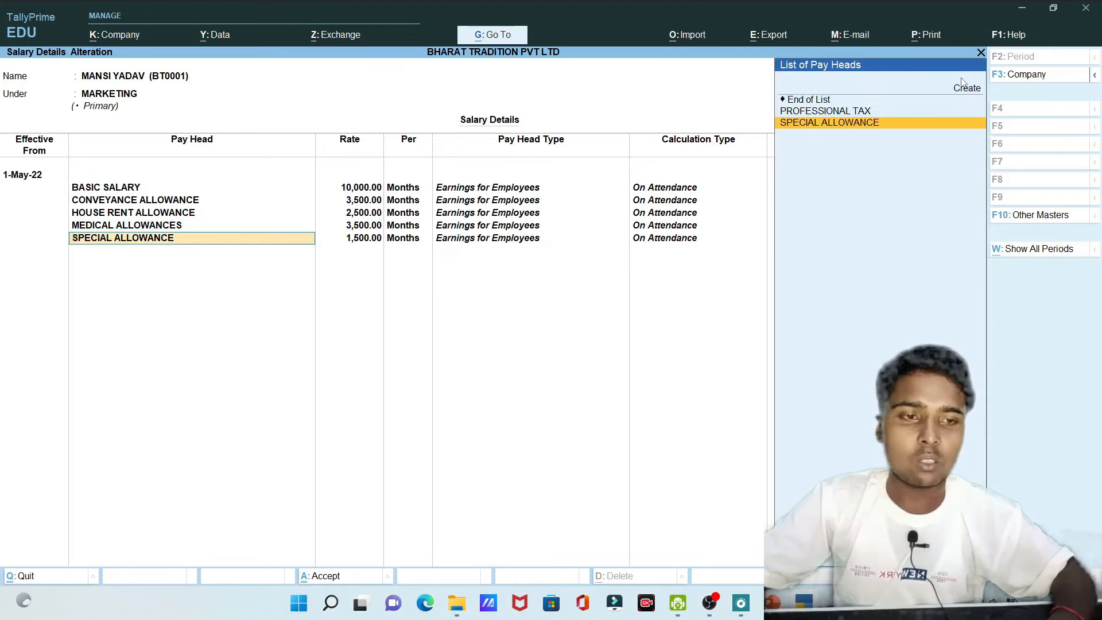
- Add a PROFESSIONAL TAX pay head row and save the salary details with Ctrl+A
key(Return)
key(Return)
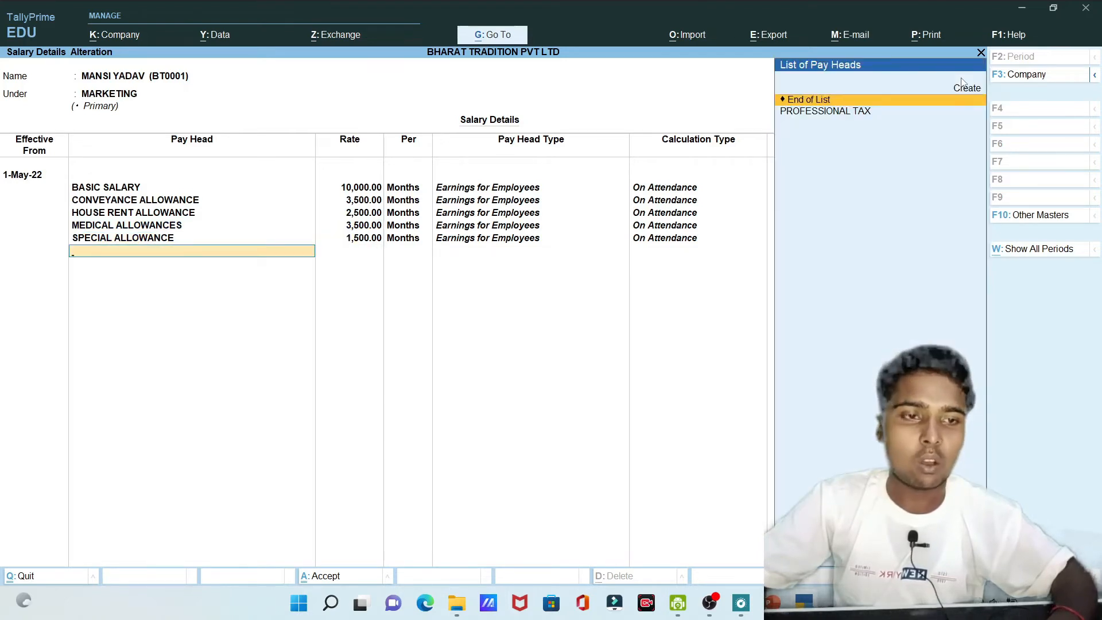
key(Down)
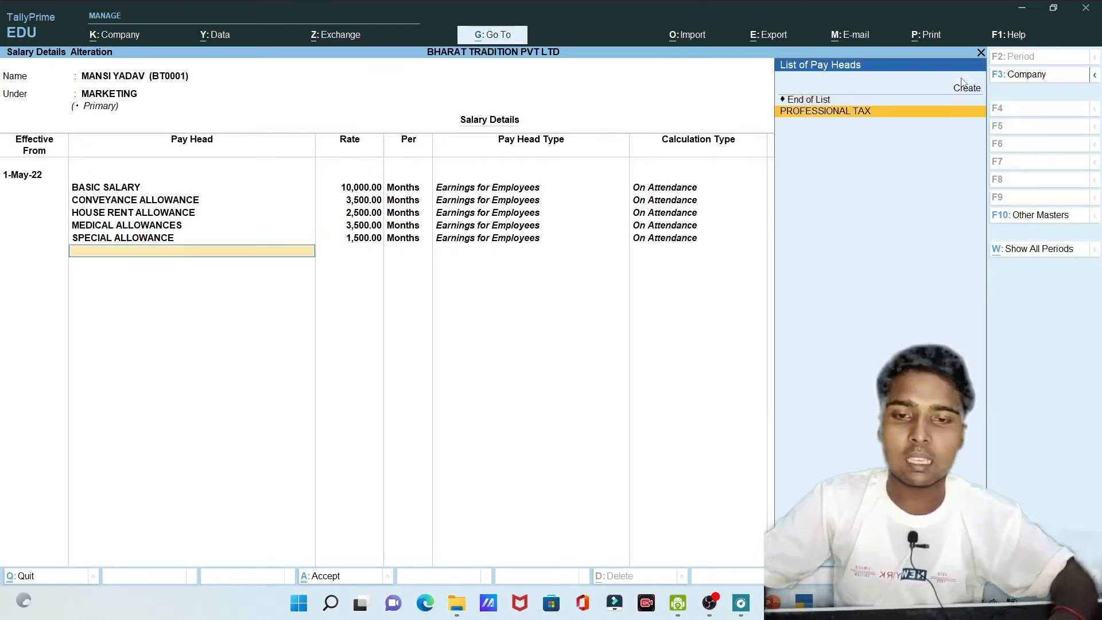
key(Return)
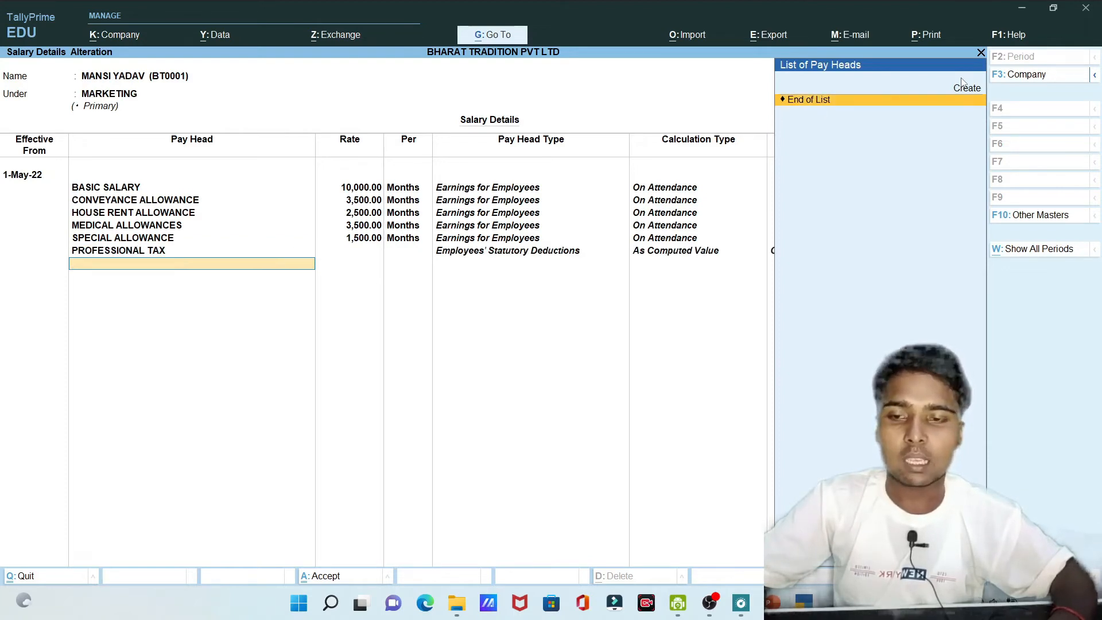
key(Return)
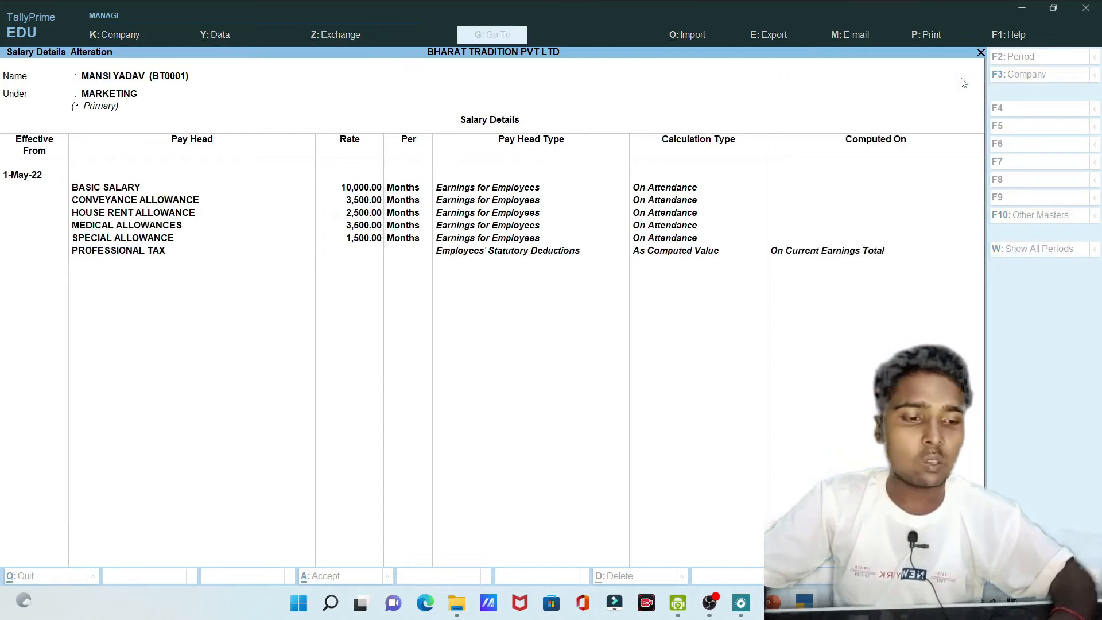
key(ctrl+a)
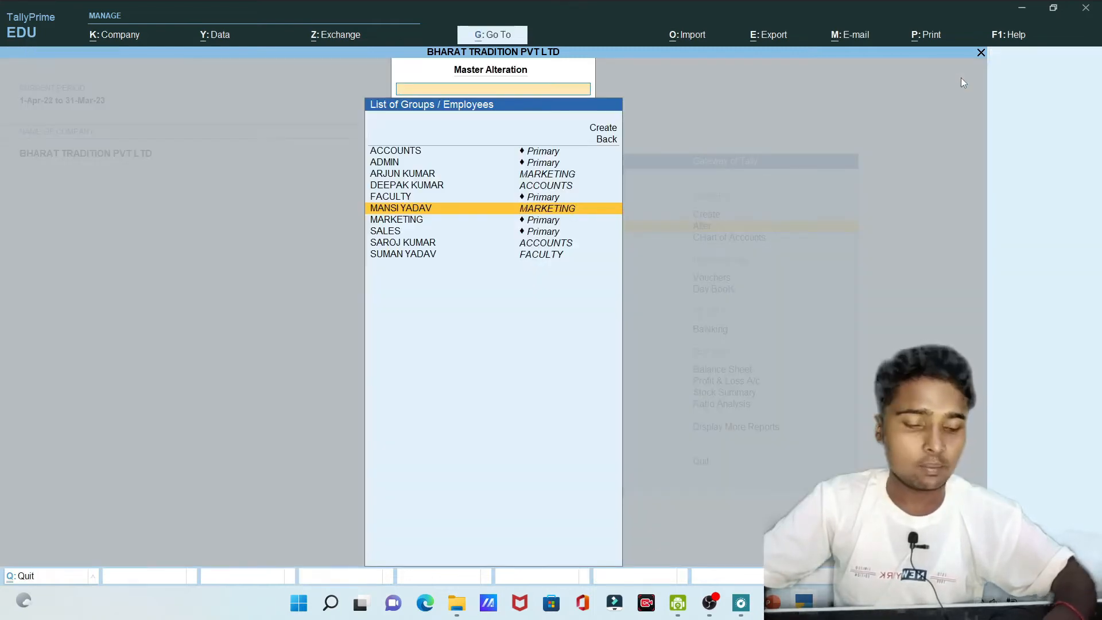
- Open the faculty employee's salary details and keep the existing pay heads and rates unchanged
key(Down)
key(Down)
key(Down)
key(Down)
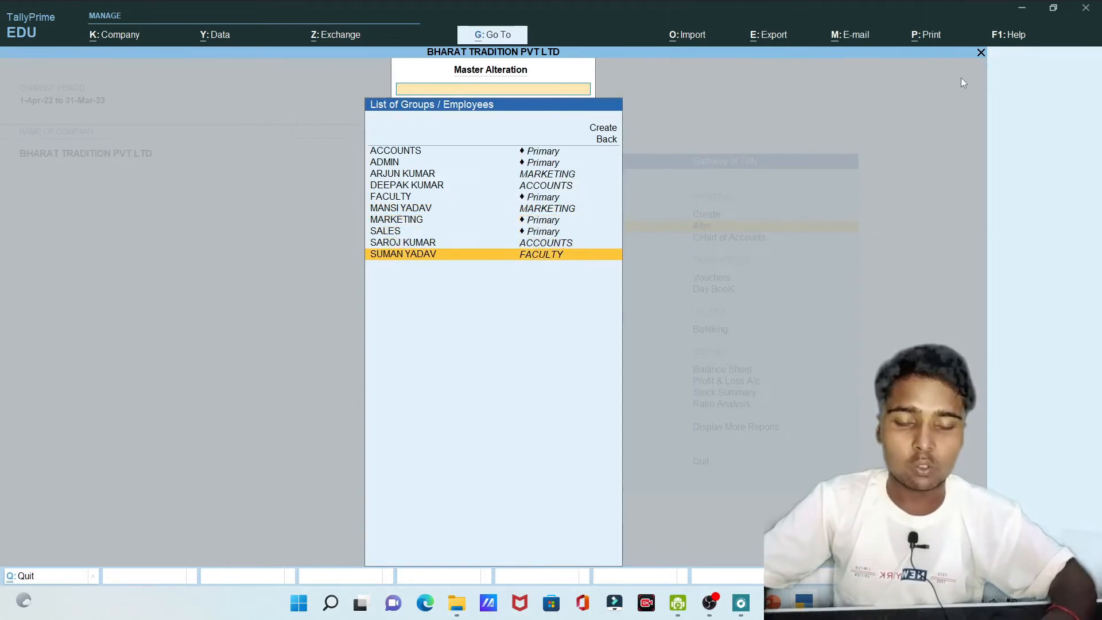
key(Return)
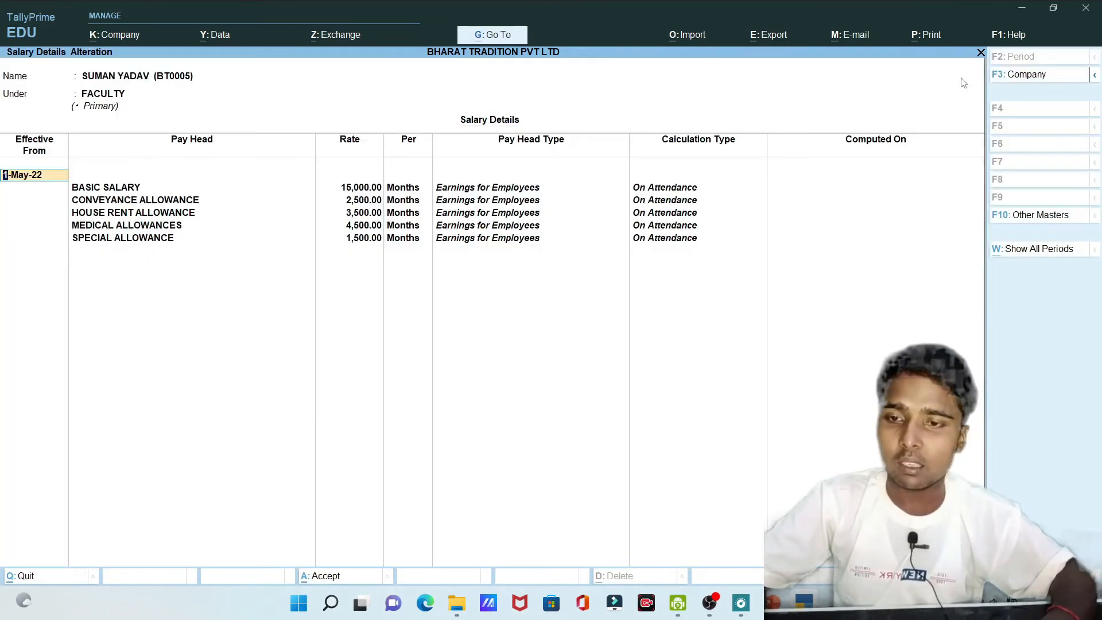
key(Return)
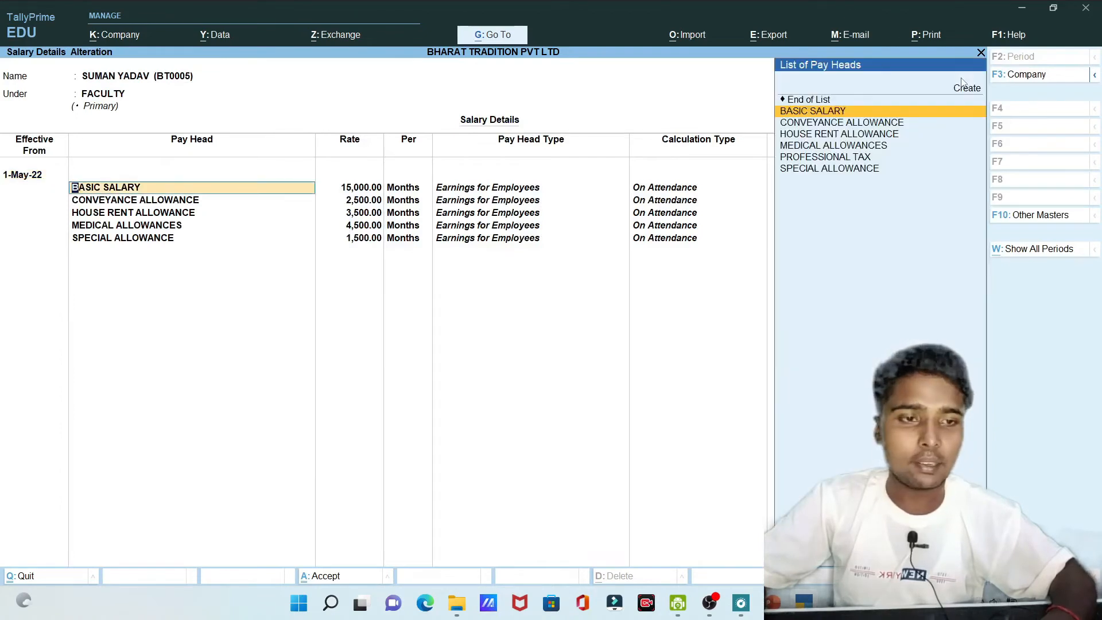
key(Return)
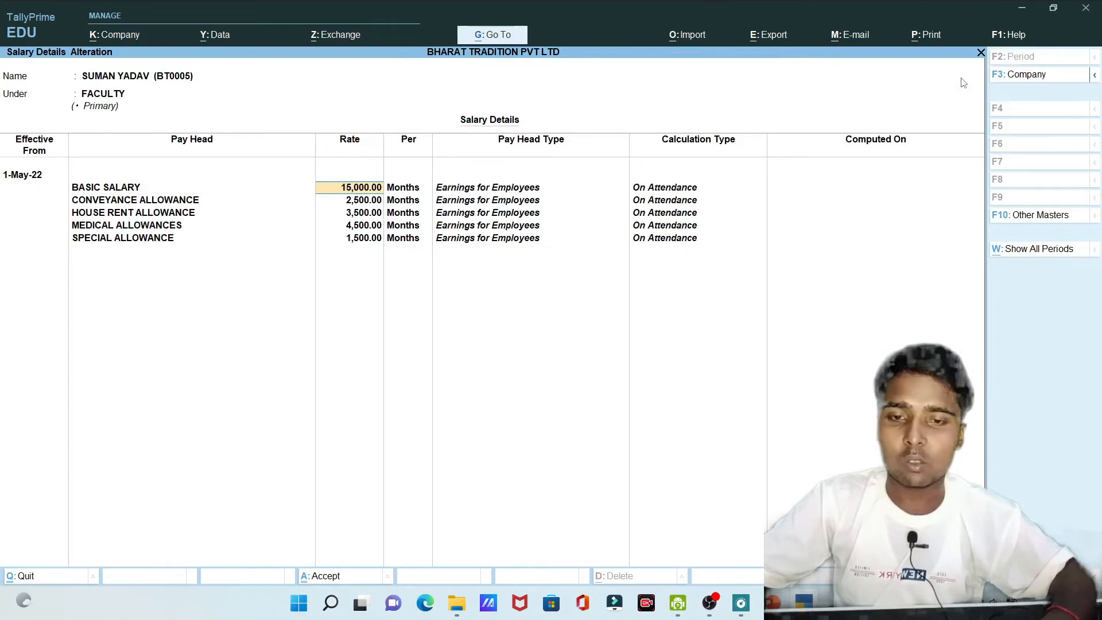
key(Return)
key(Return)
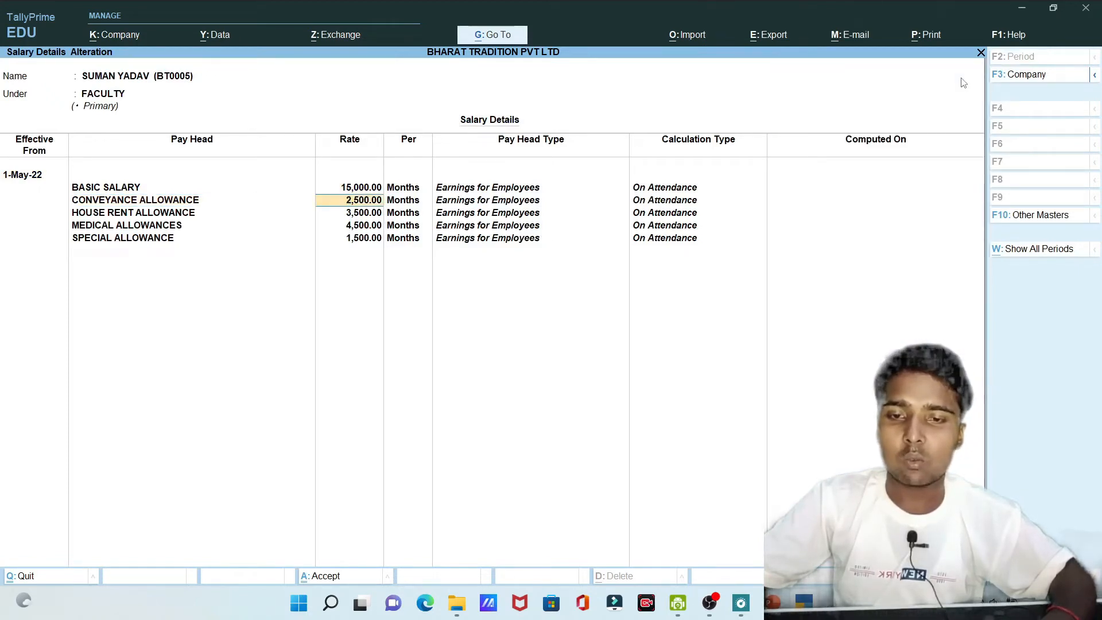
key(Return)
key(Return)
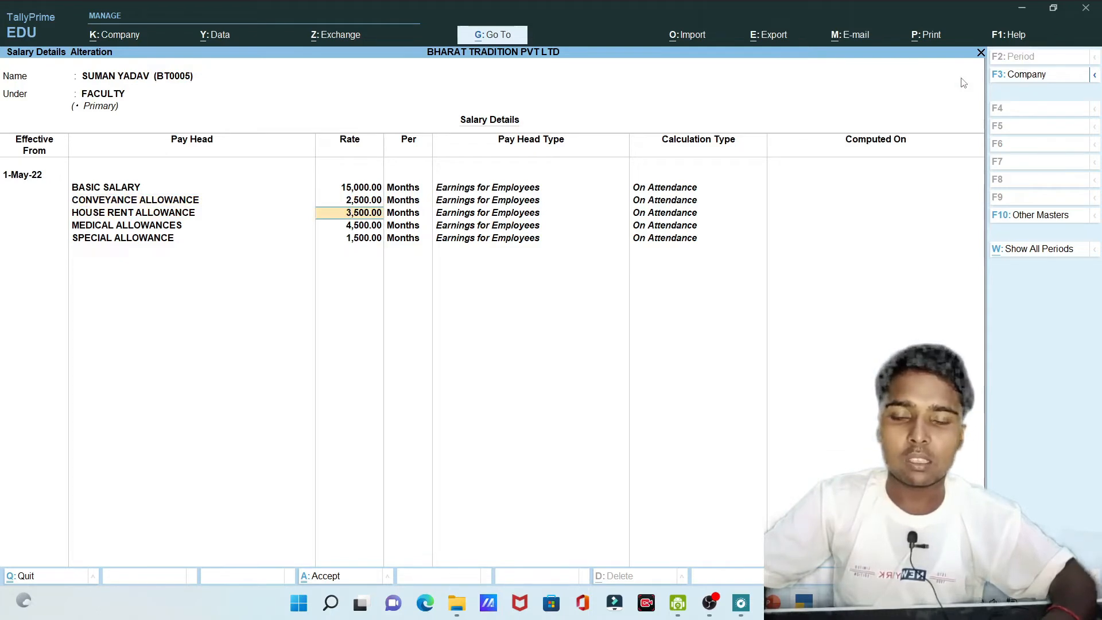
key(Return)
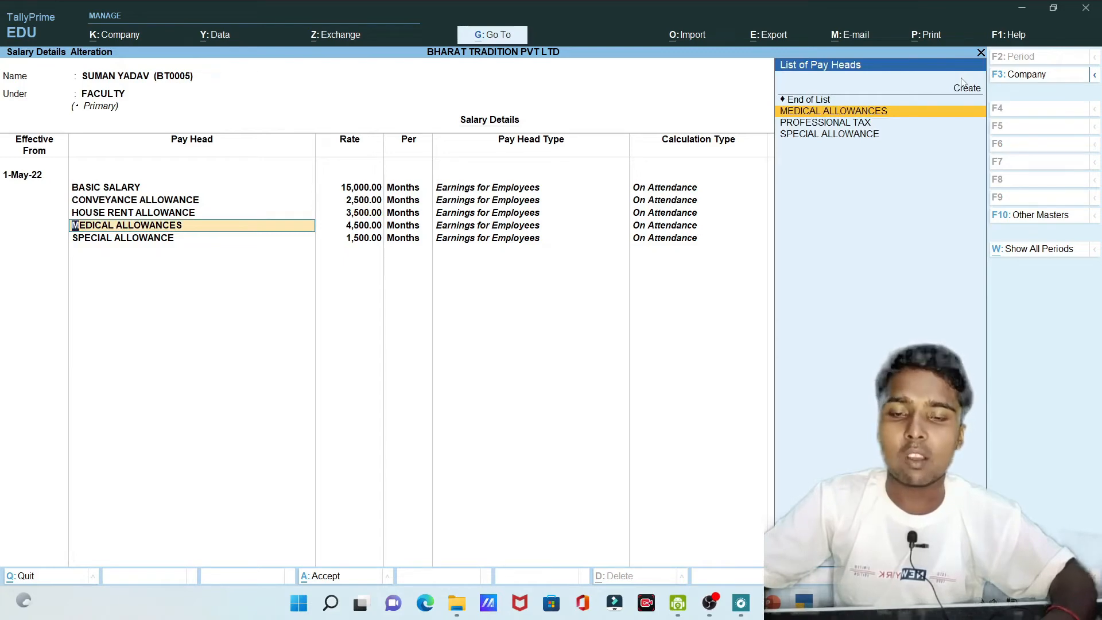
key(Return)
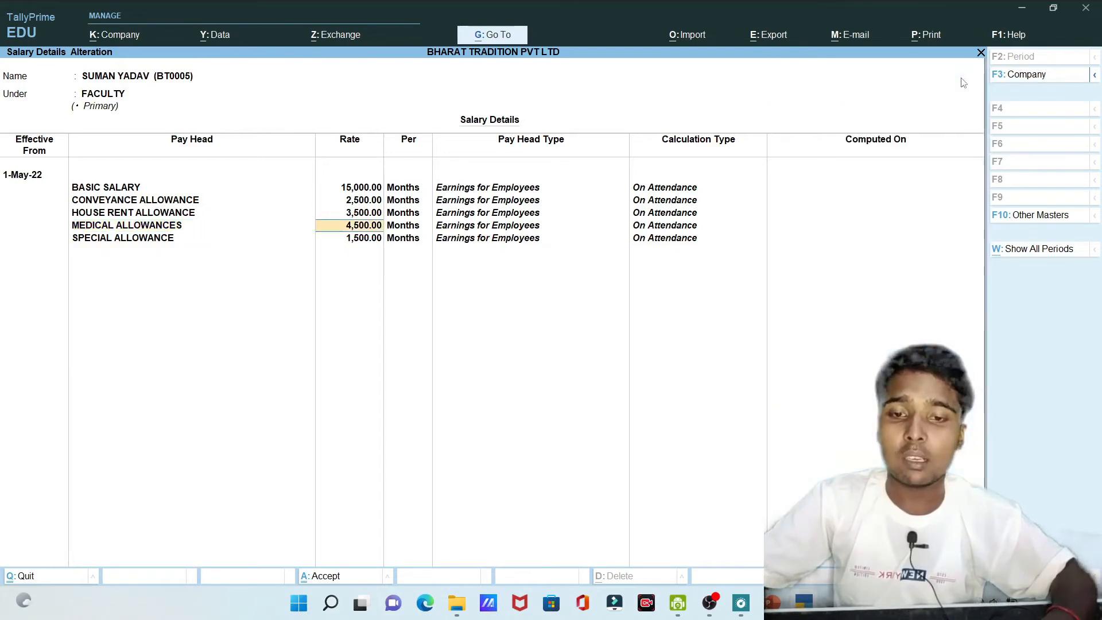
key(Return)
key(Return)
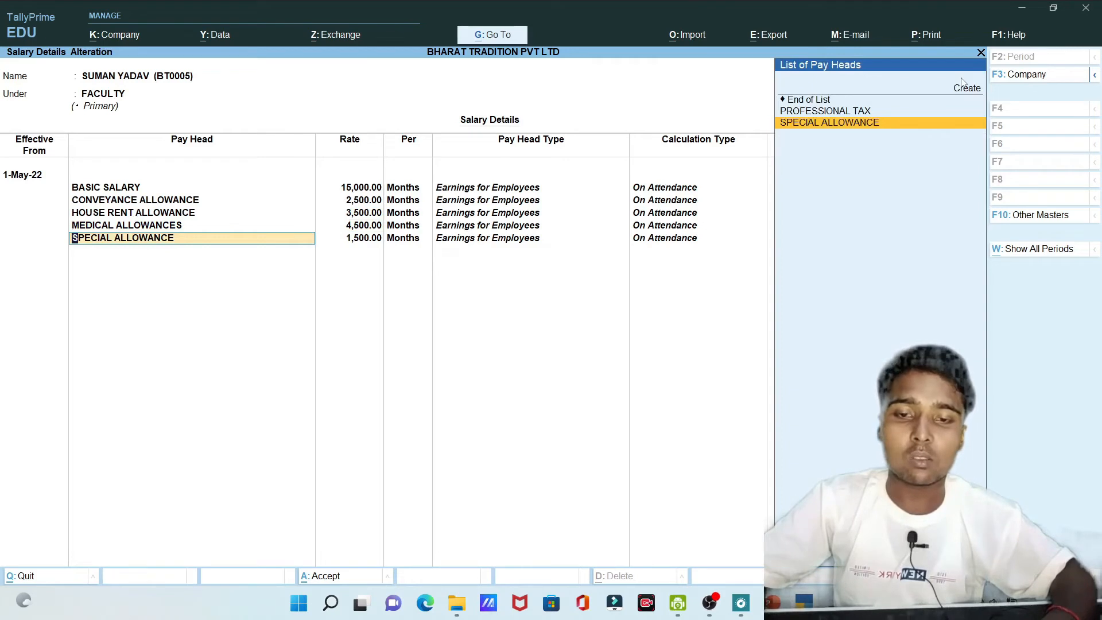
key(Return)
key(Return)
key(Return)
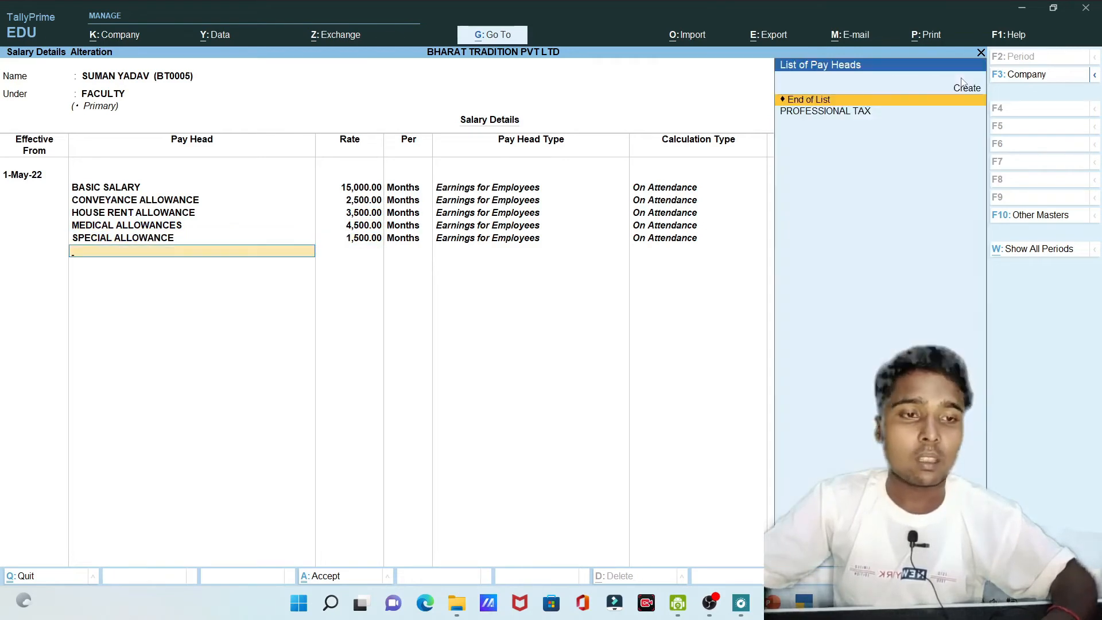
- Add PROFESSIONAL TAX as a new pay head and save the salary details alteration
key(Down)
key(Return)
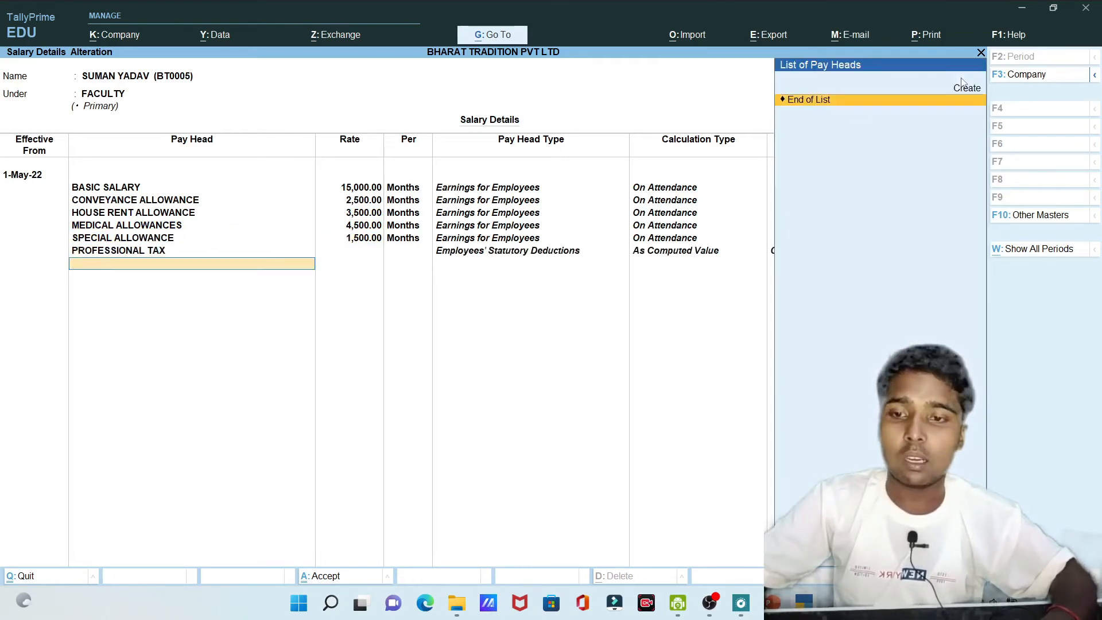
key(Return)
key(Return)
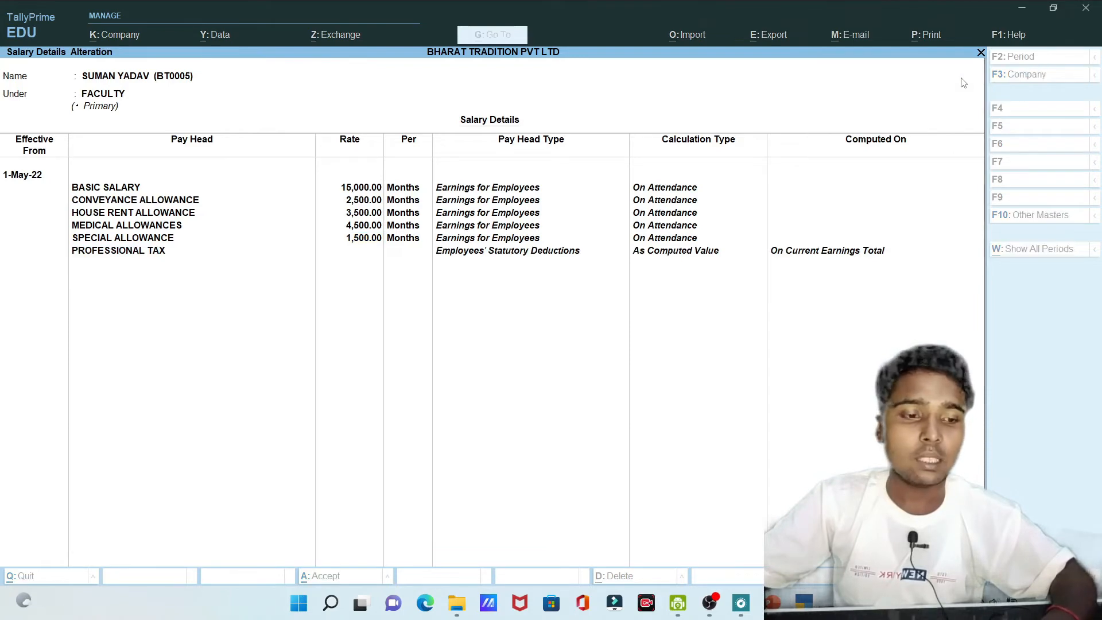
key(Escape)
key(Escape)
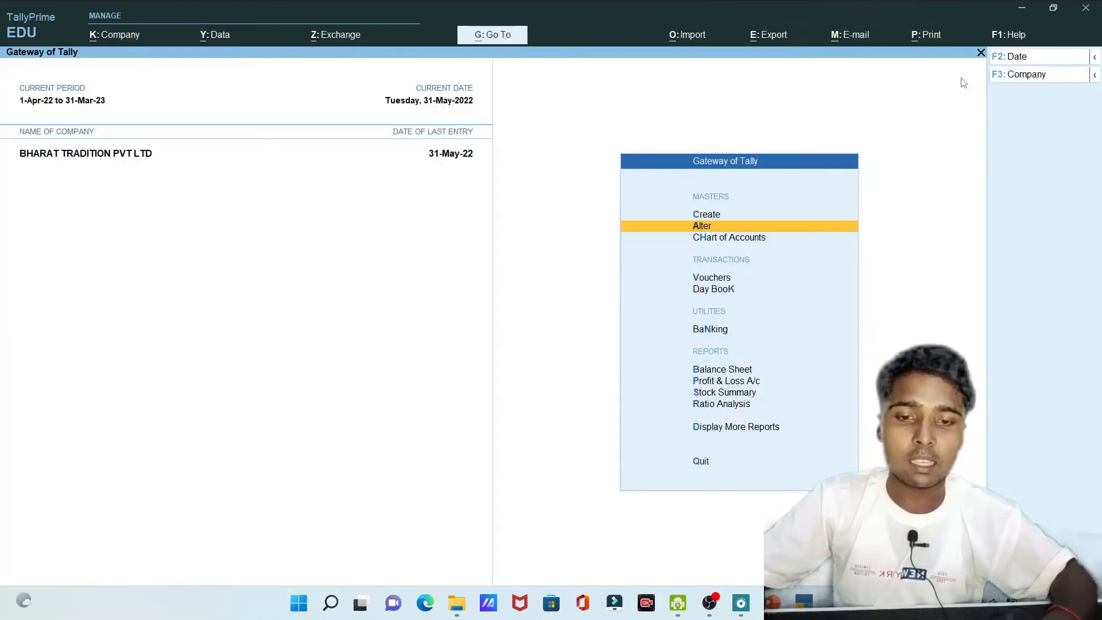
- Change the voucher type to Attendance, first showing the inactive voucher types
key(v)
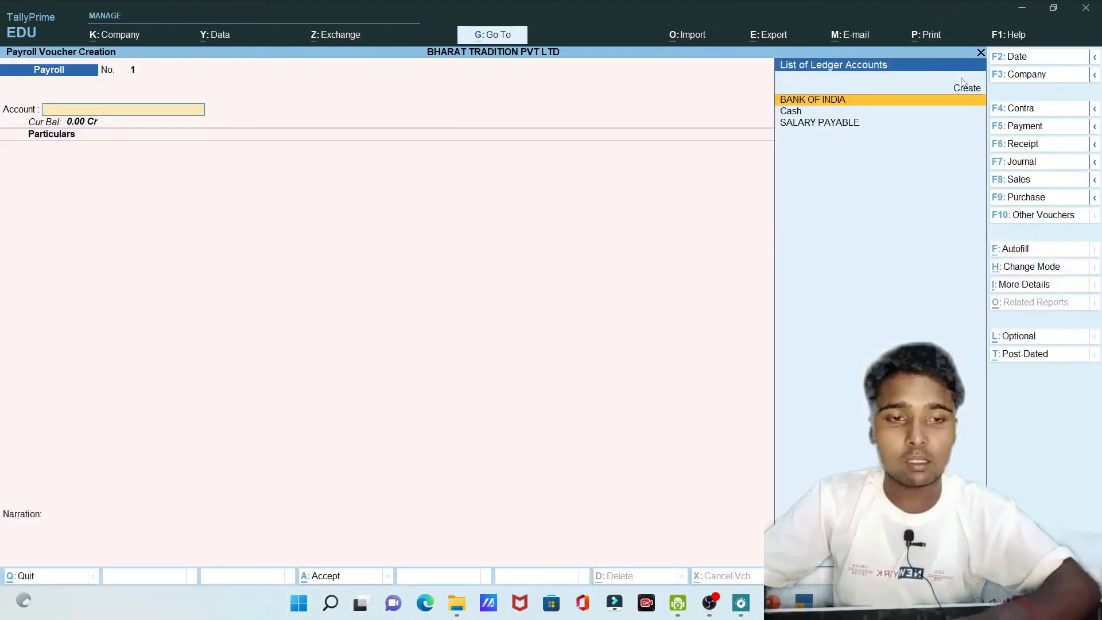
click(1059, 222)
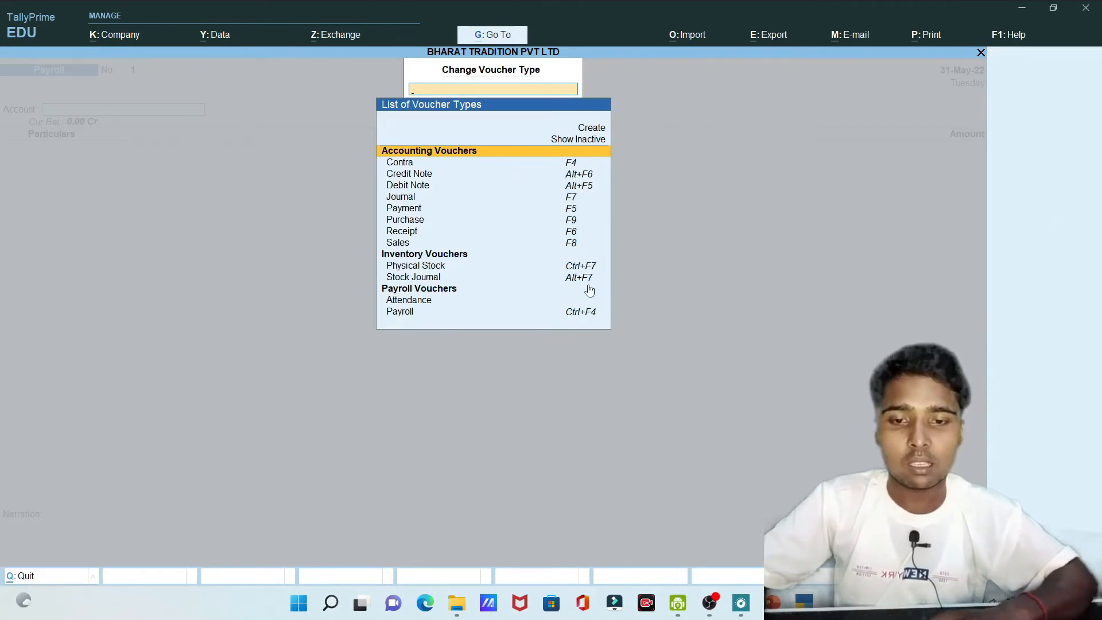
key(Down)
key(Down)
key(Down)
key(Down)
key(Down)
key(Down)
key(Down)
key(Down)
key(Down)
key(Down)
key(Down)
key(Down)
key(Down)
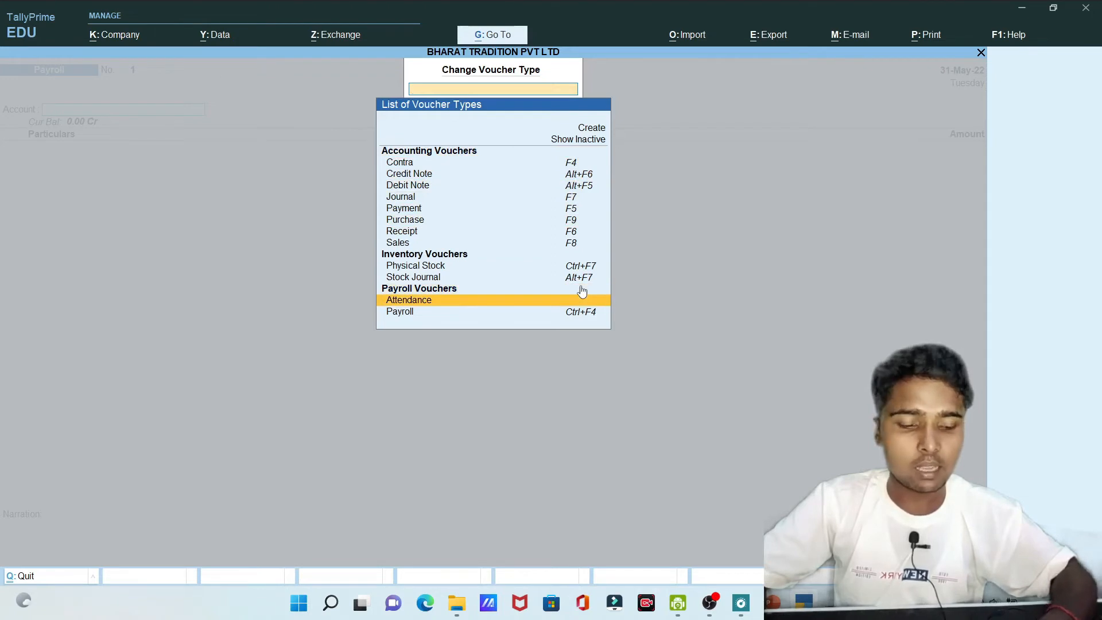
key(Up)
key(Up)
key(Up)
key(Up)
key(Up)
key(Up)
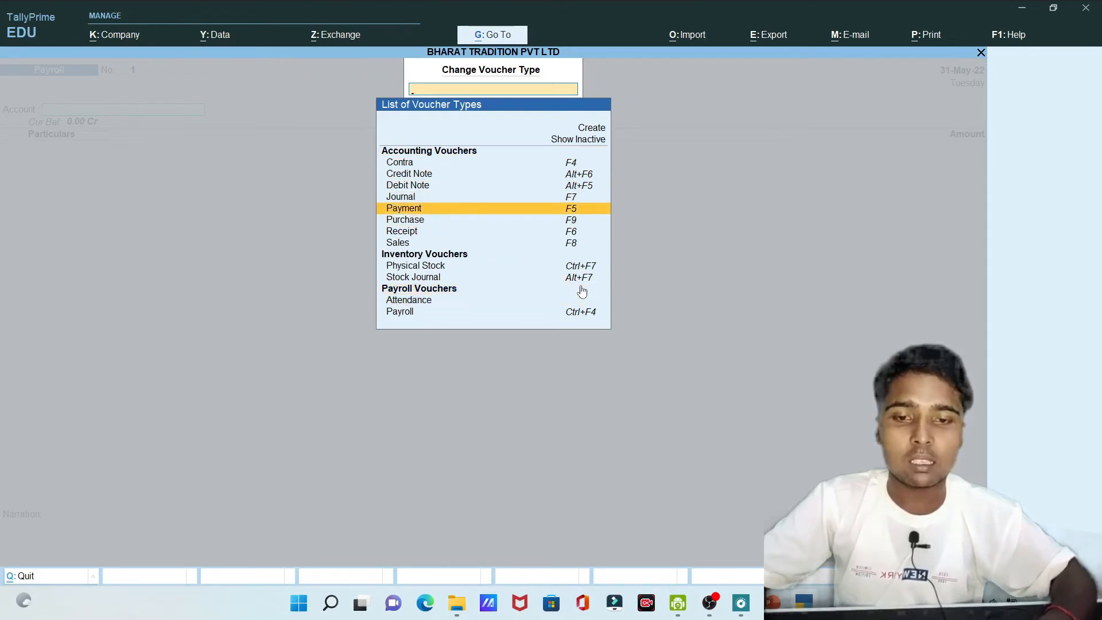
key(Up)
key(Up)
key(Up)
key(Up)
key(Up)
key(Up)
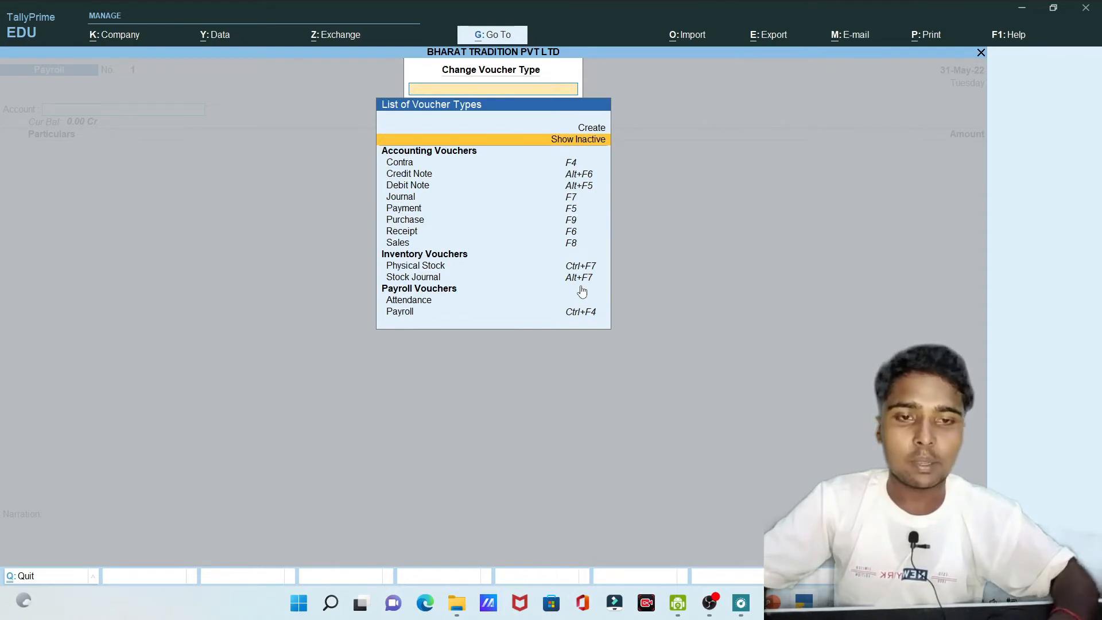
key(Return)
key(Down)
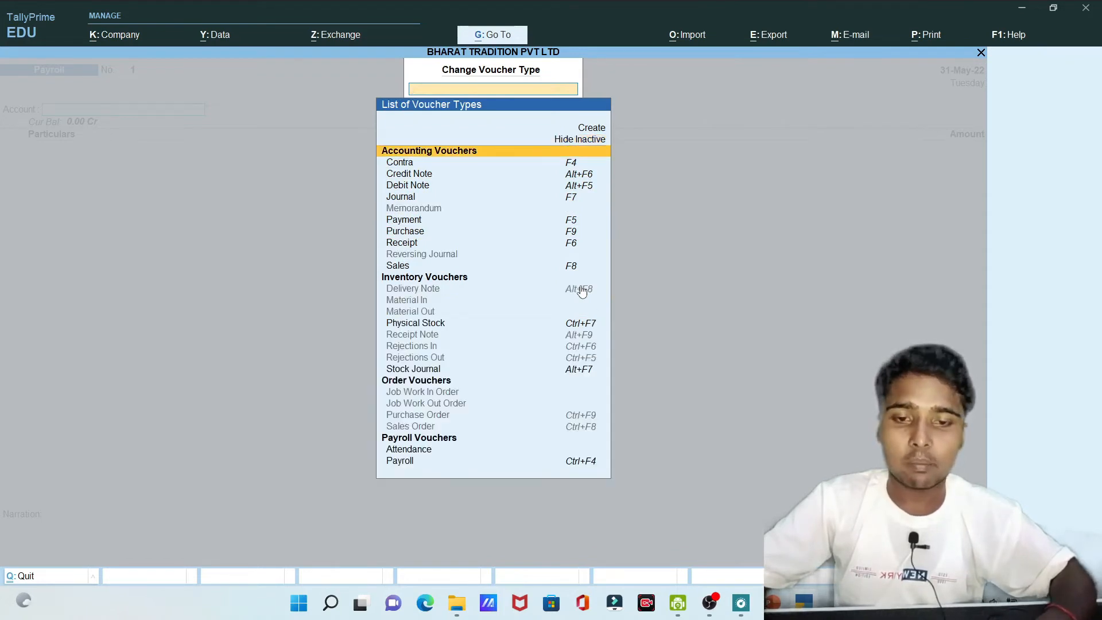
key(Down)
key(Down)
key(Down)
key(Down)
key(Down)
key(Down)
key(Down)
key(Down)
key(Down)
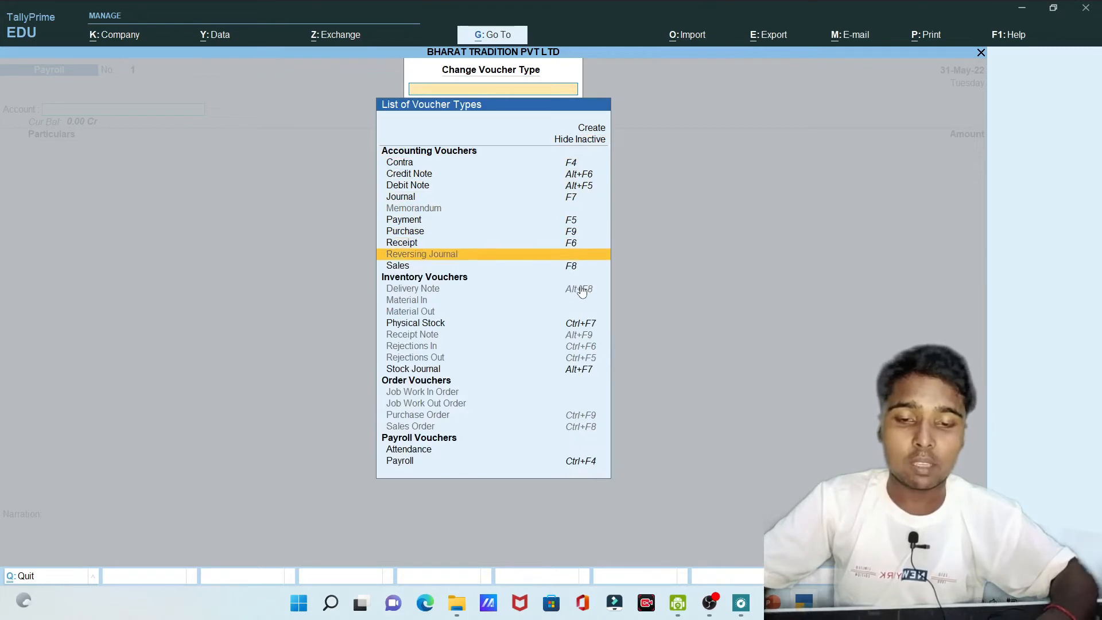
key(Down)
key(Down)
key(Down)
key(Down)
key(Down)
key(Down)
key(Down)
key(Down)
key(Down)
key(Down)
key(Down)
key(Down)
key(Down)
key(Down)
key(Down)
key(Down)
key(Down)
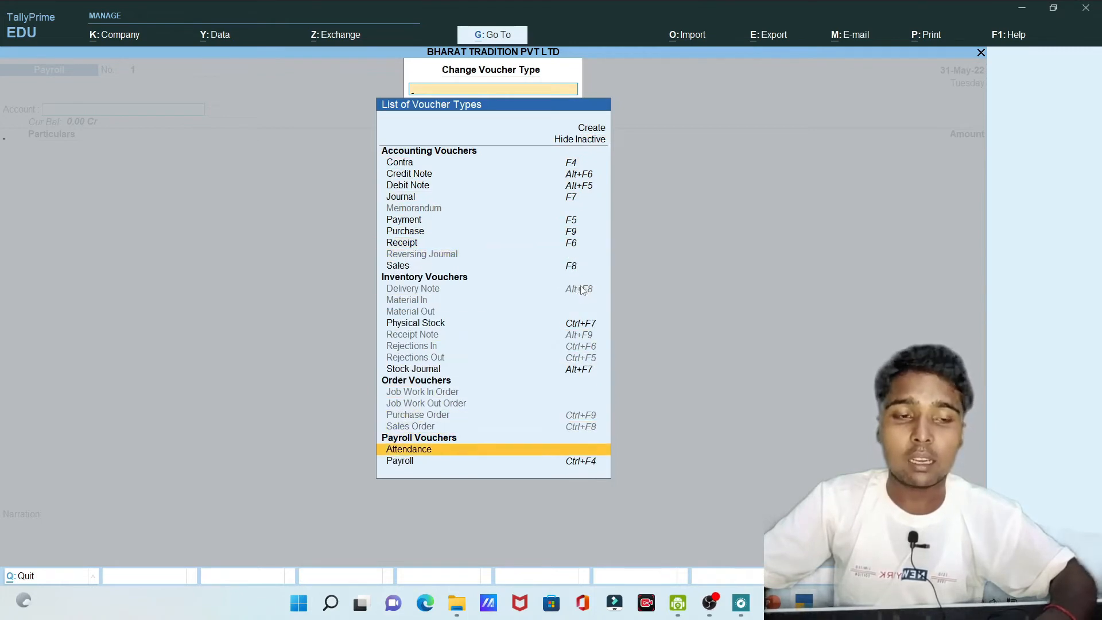
key(Return)
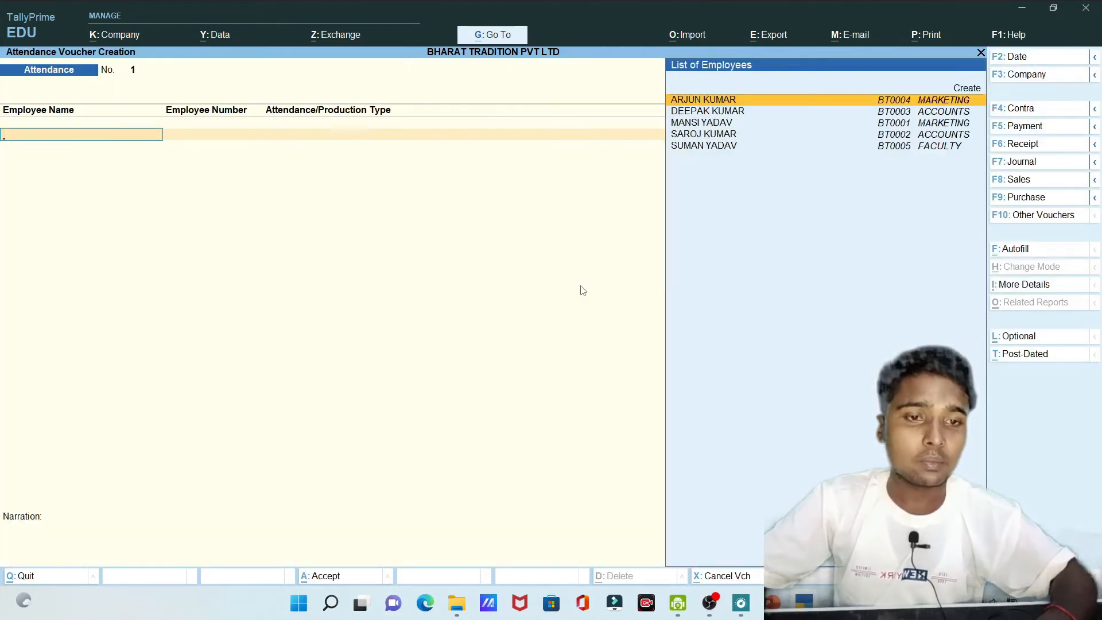
- Mark the marketing employee PRESENT for 26 days on the first row
key(Down)
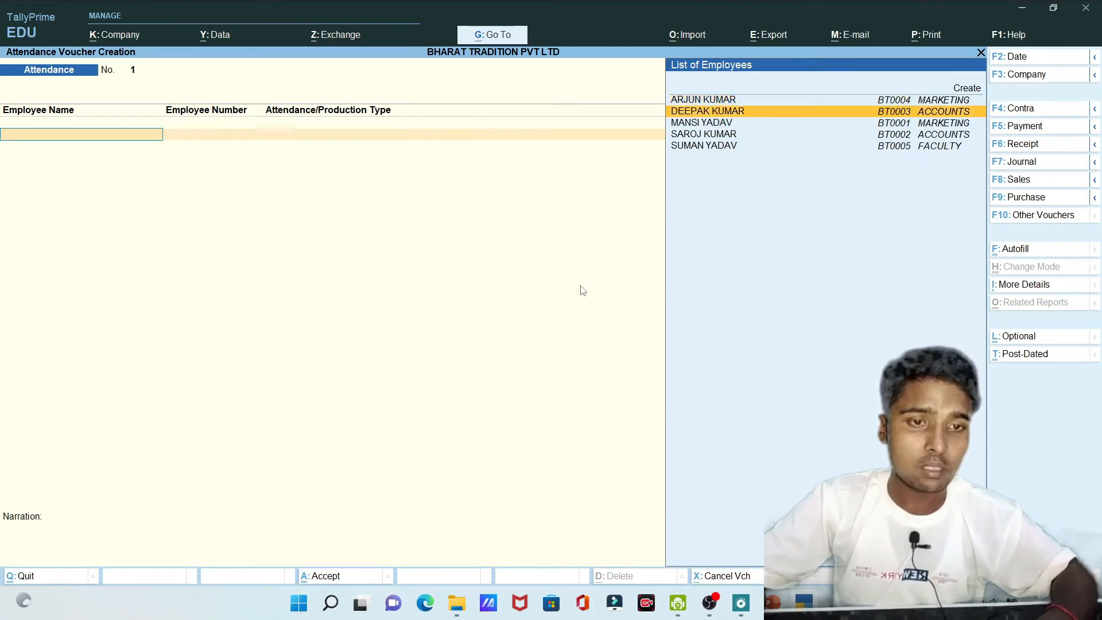
key(Down)
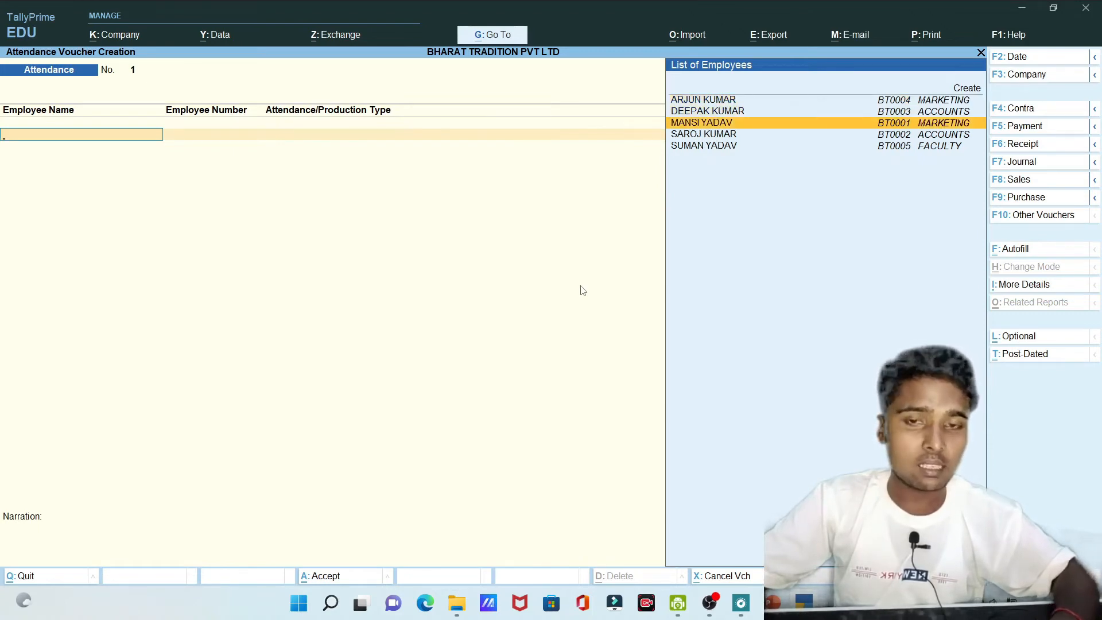
key(Return)
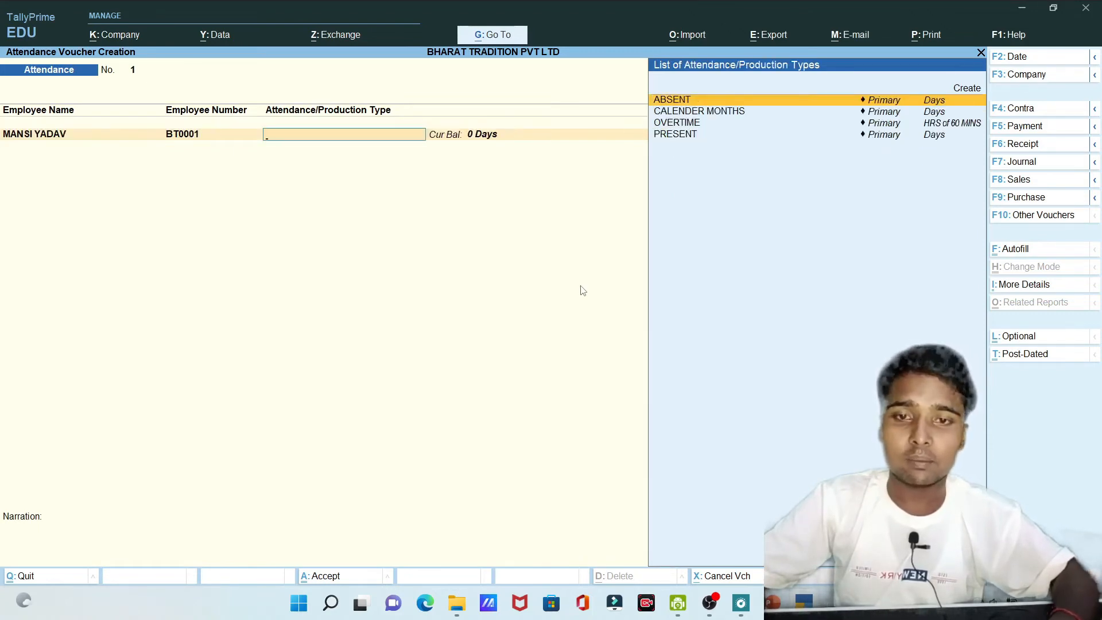
key(Down)
key(Down)
key(Down)
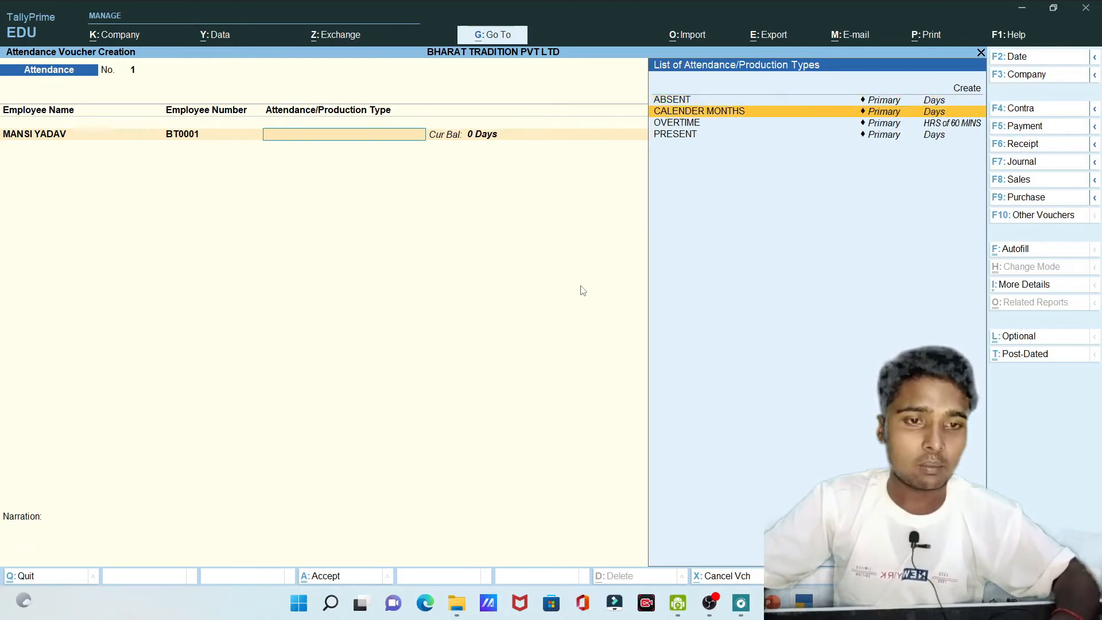
key(Return)
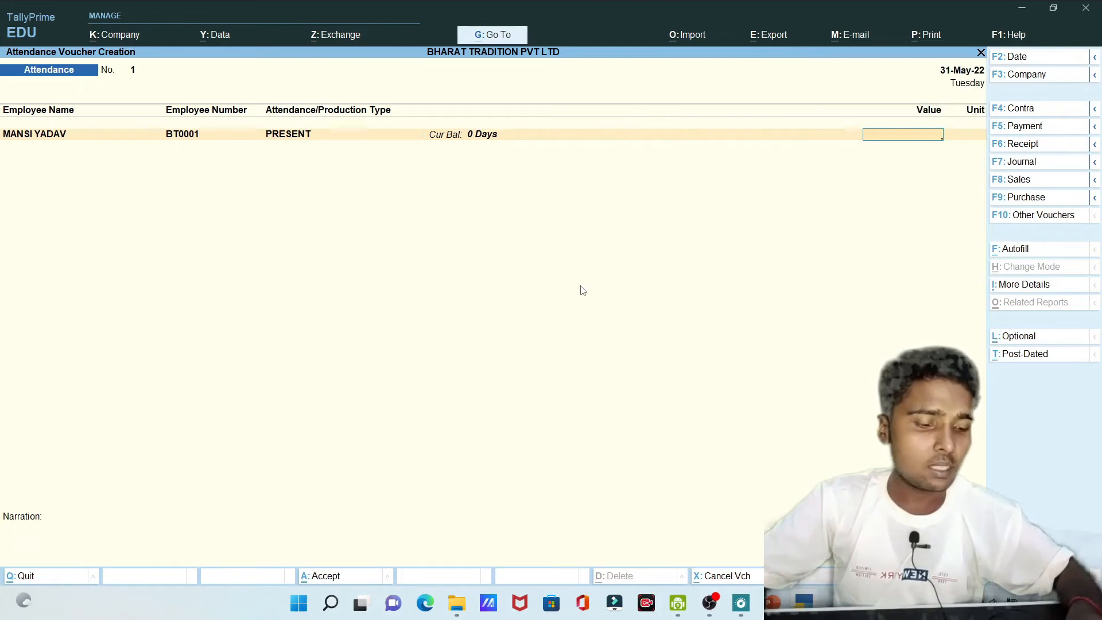
text(26)
key(Return)
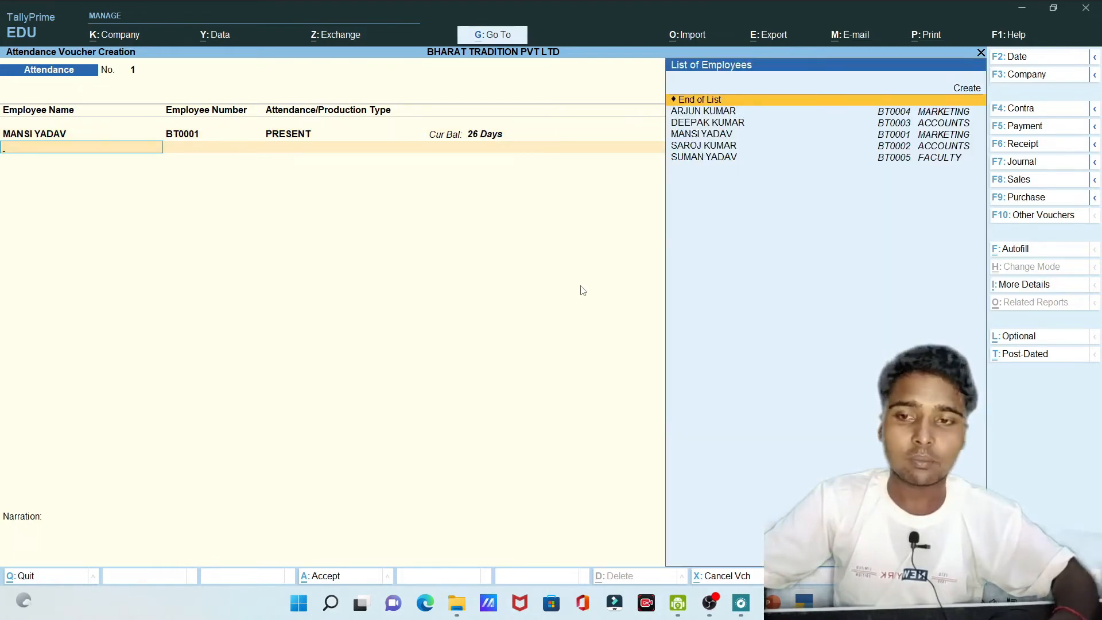
- Mark the faculty employee PRESENT for 26 days and save attendance voucher No. 1
key(Down)
key(Down)
key(Down)
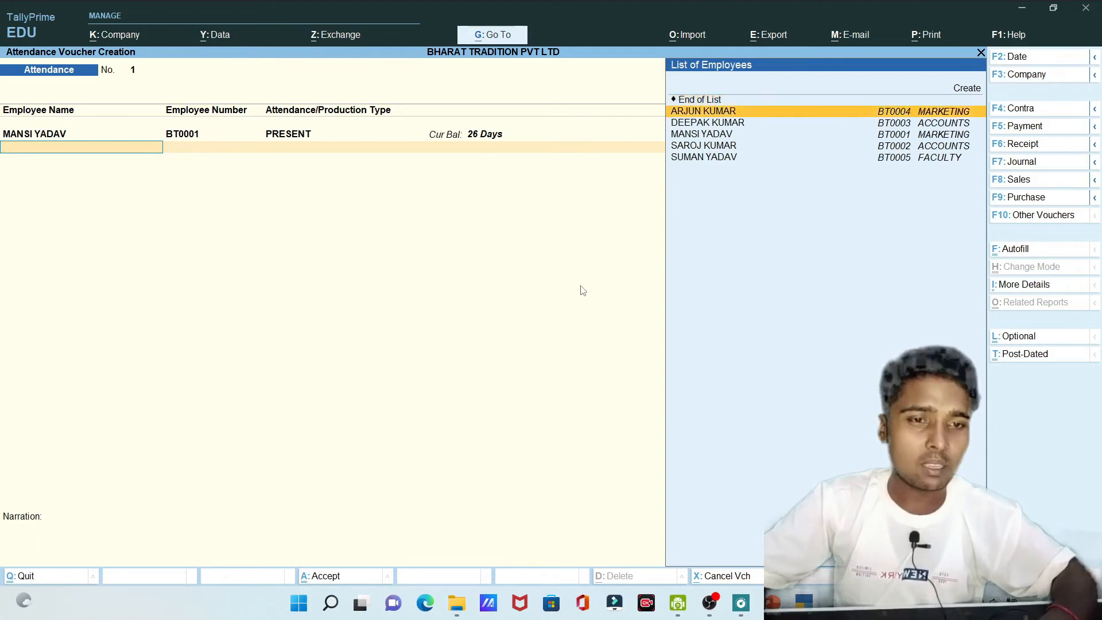
key(Down)
key(Down)
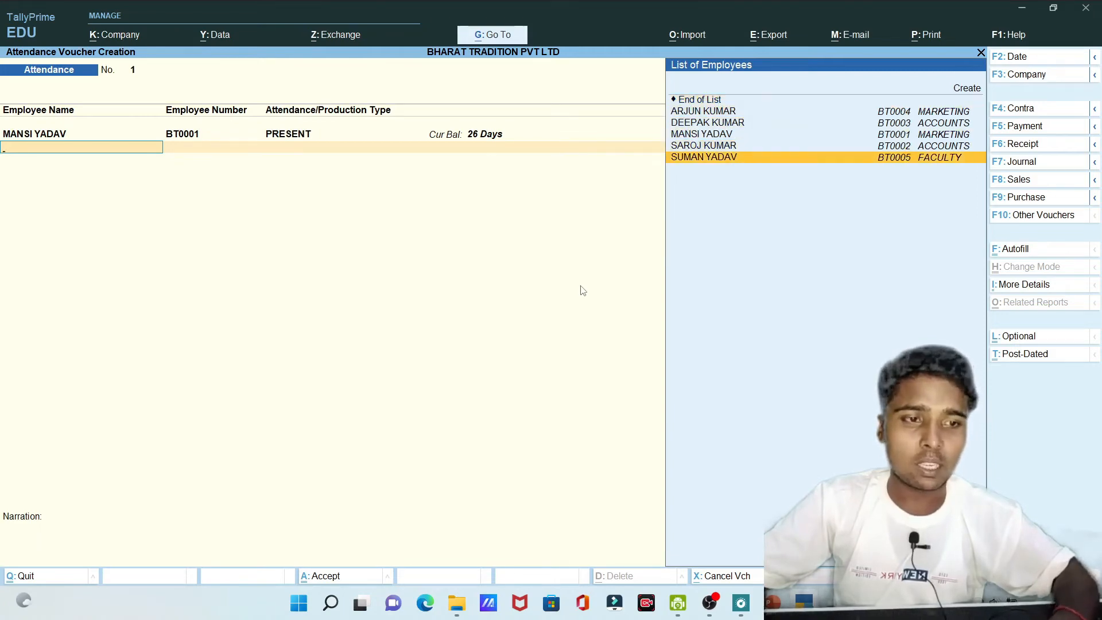
key(Return)
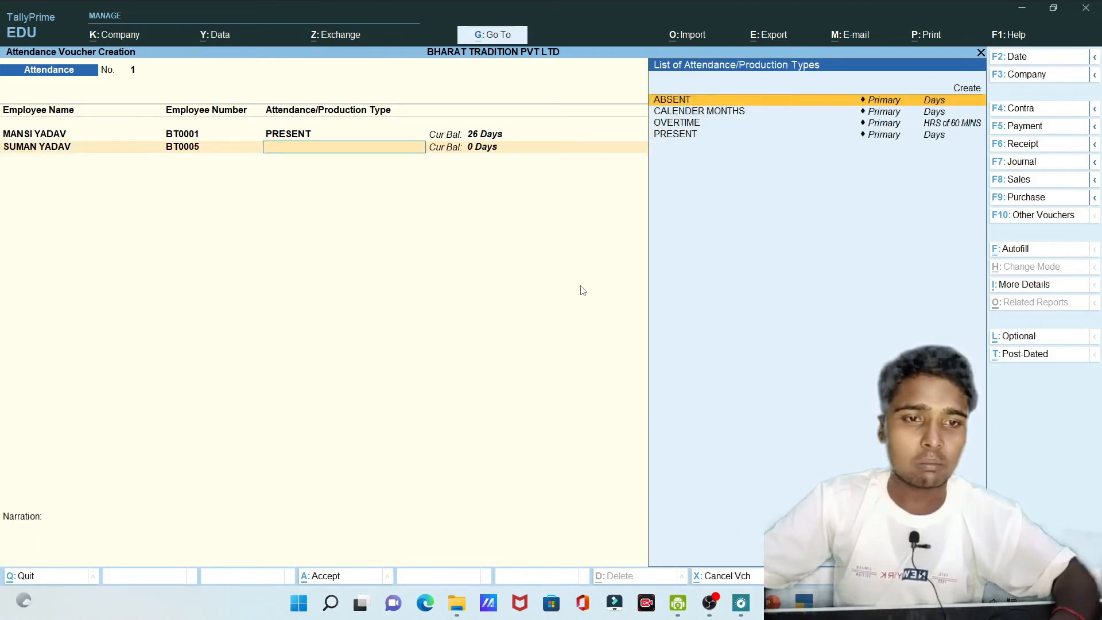
key(Down)
key(Down)
key(Down)
key(Return)
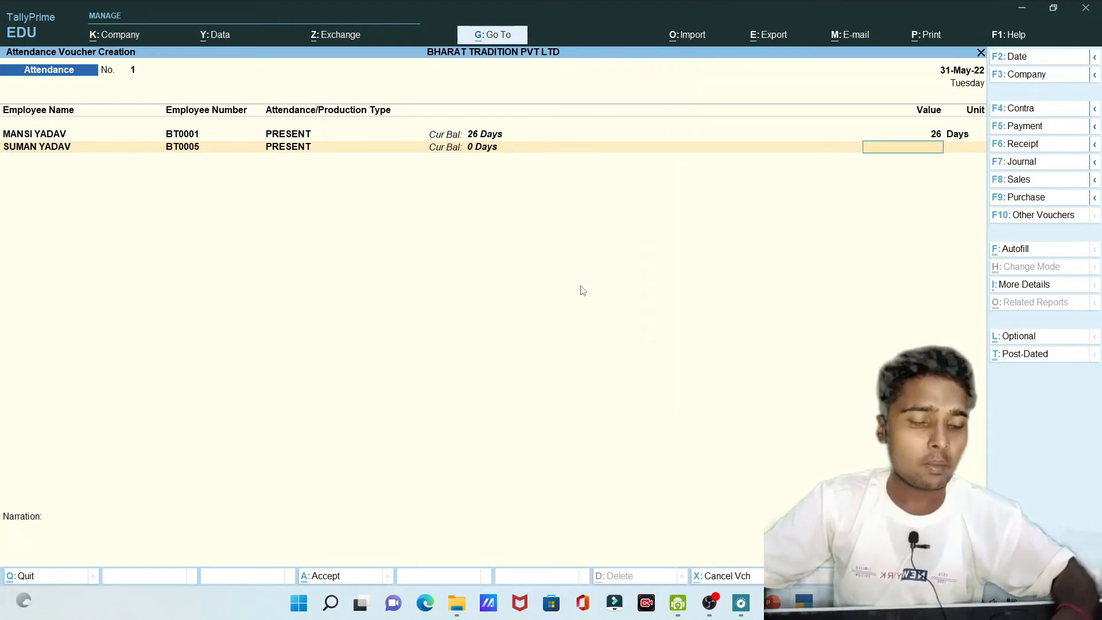
text(26)
key(Return)
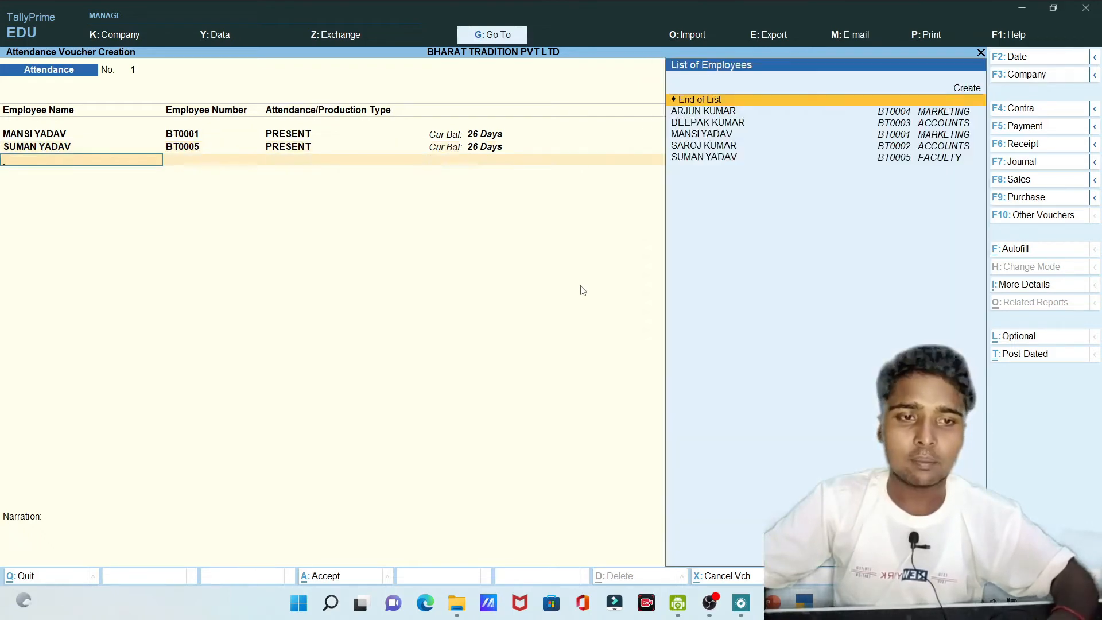
key(Return)
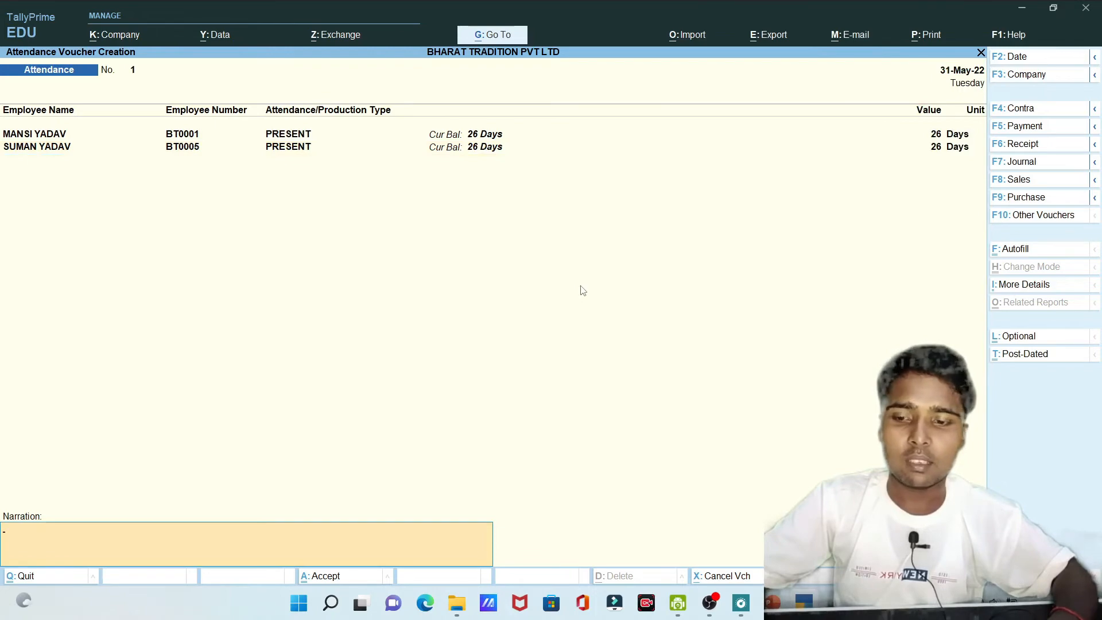
key(ctrl+a)
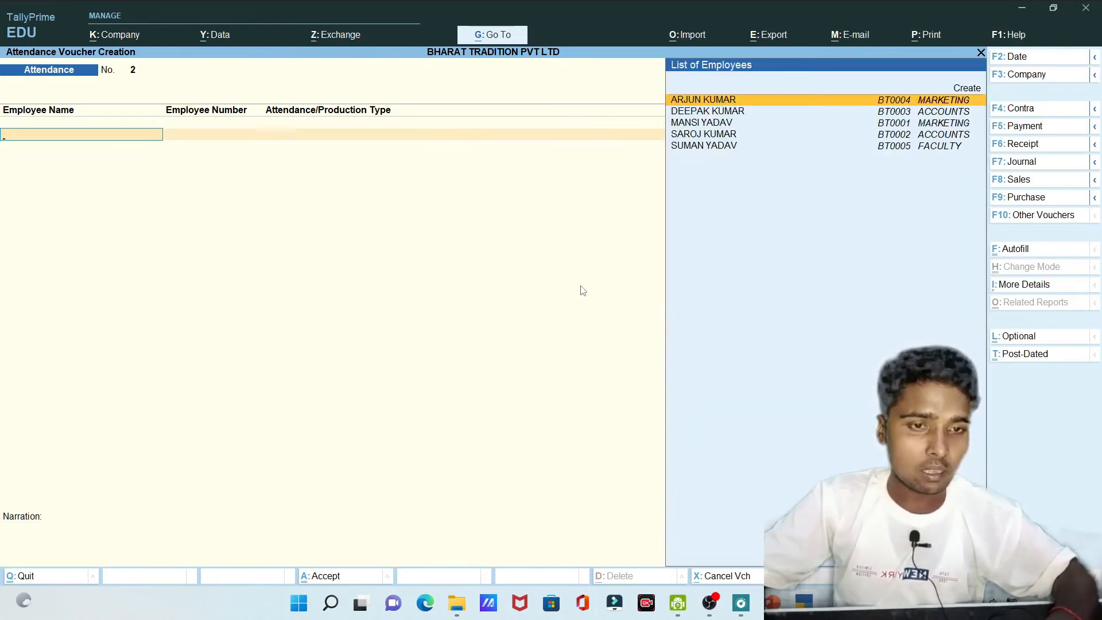
- Mark the marketing employee ABSENT for 2 days on attendance voucher No. 2
key(Down)
key(Down)
key(Return)
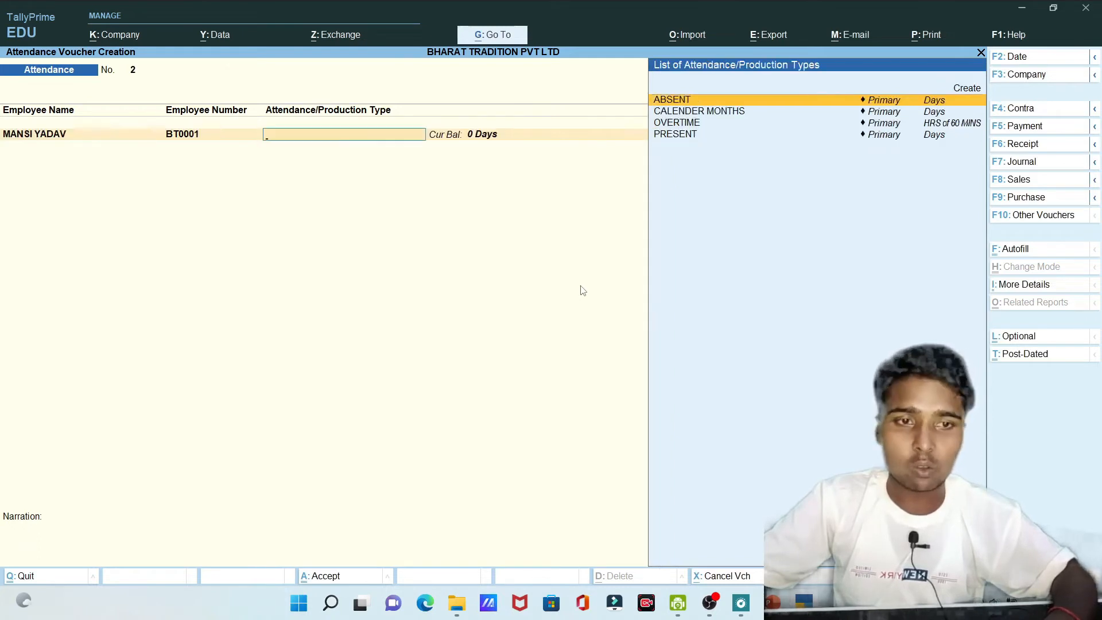
key(Down)
key(Down)
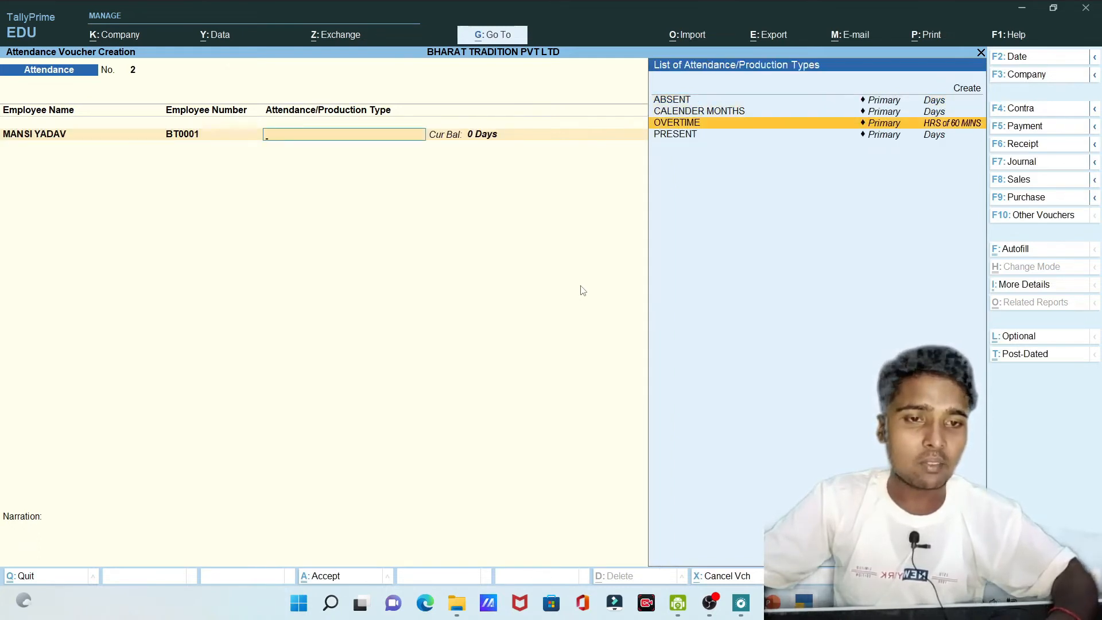
key(Up)
key(Up)
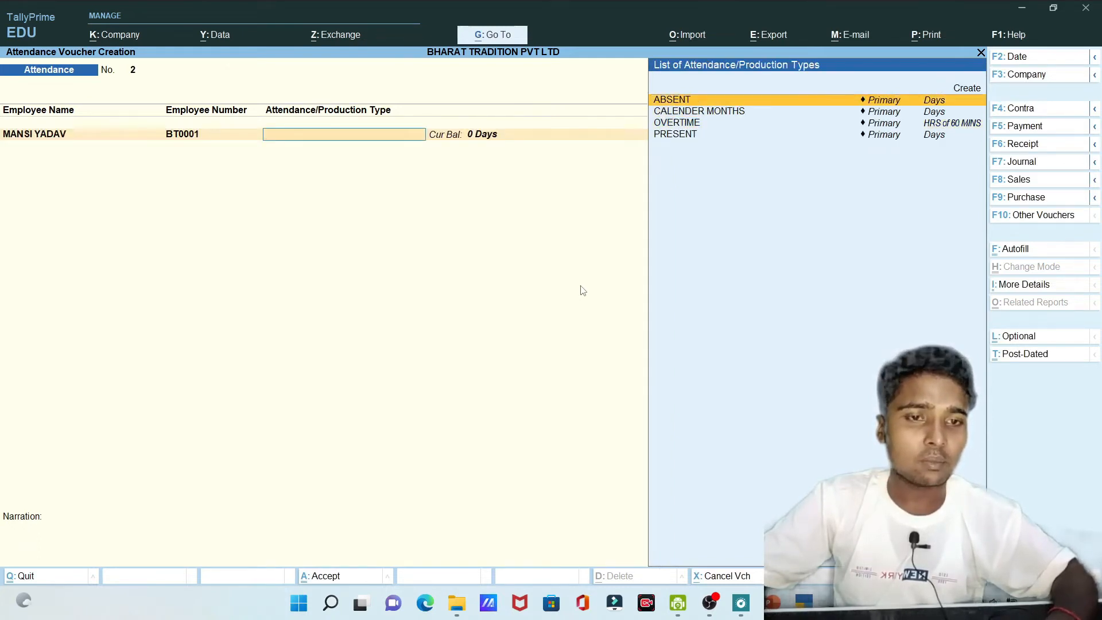
key(Return)
text(2)
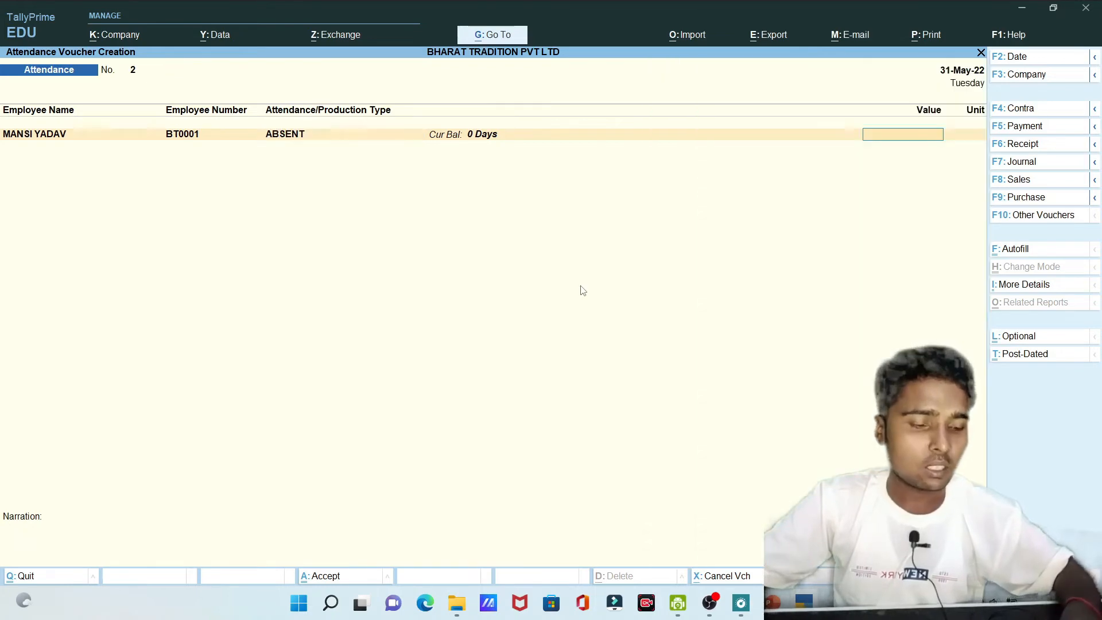
key(Return)
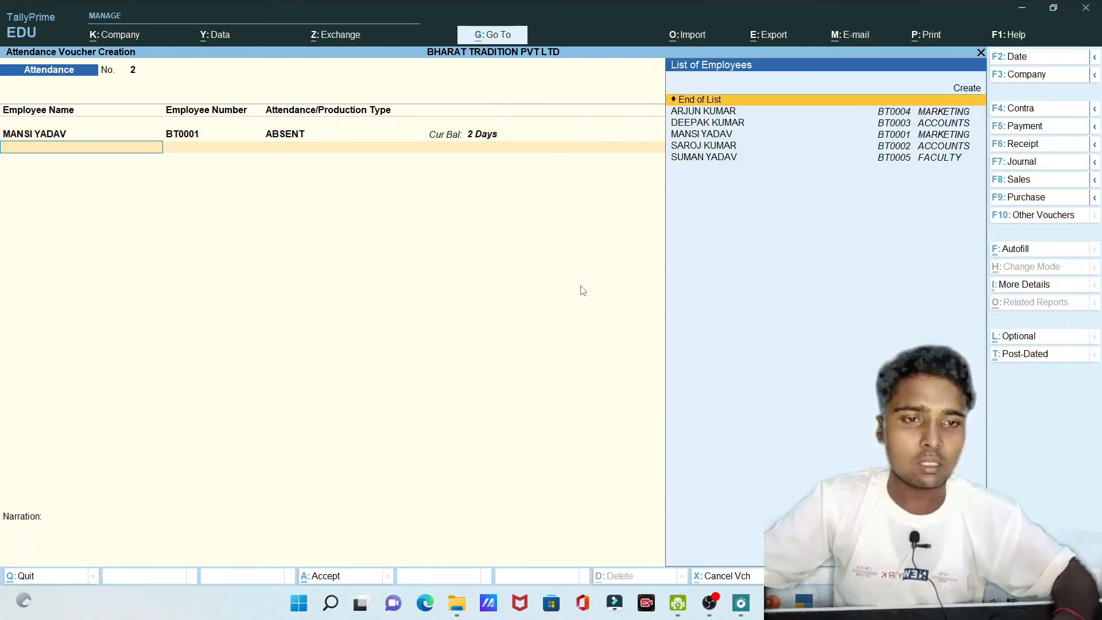
- Mark the faculty employee ABSENT for 2 days and save the voucher
key(Down)
key(Down)
key(Down)
key(Down)
key(Return)
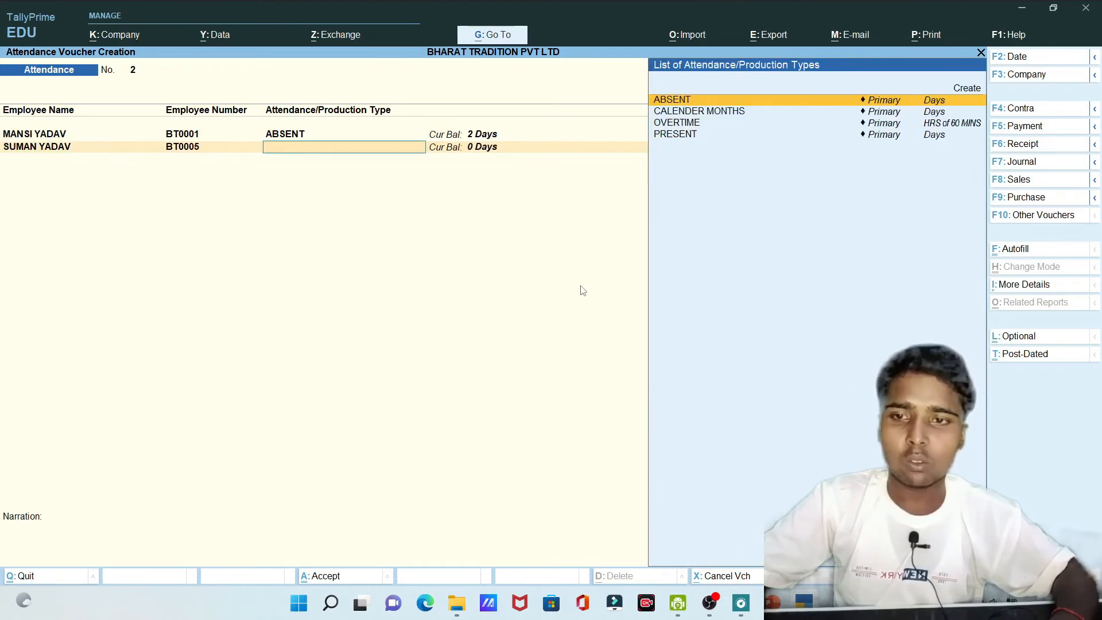
key(Return)
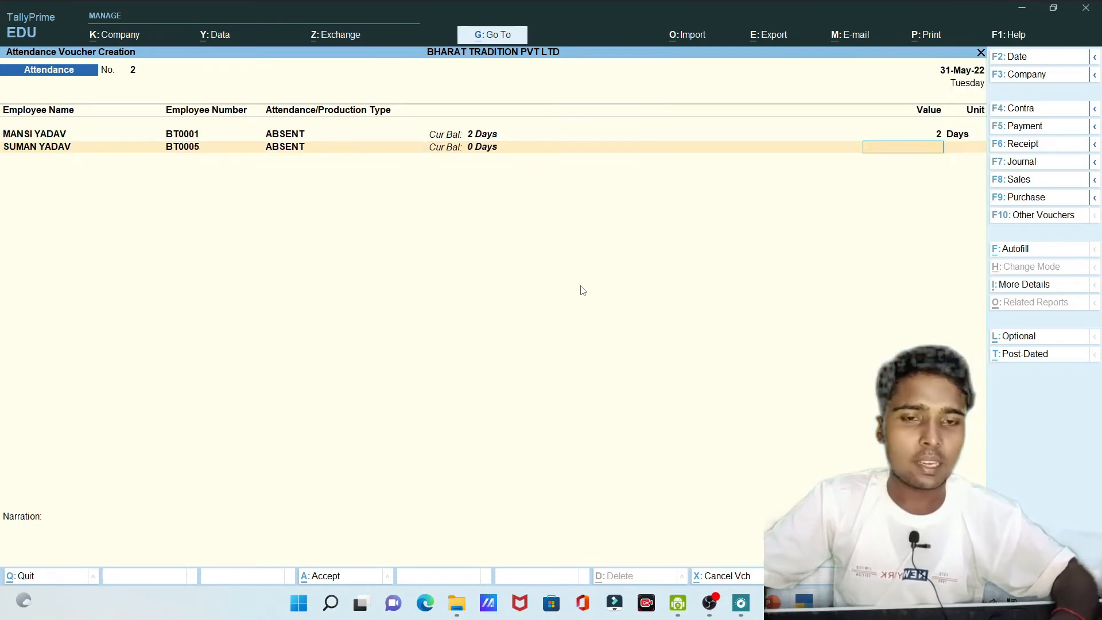
text(2)
key(Return)
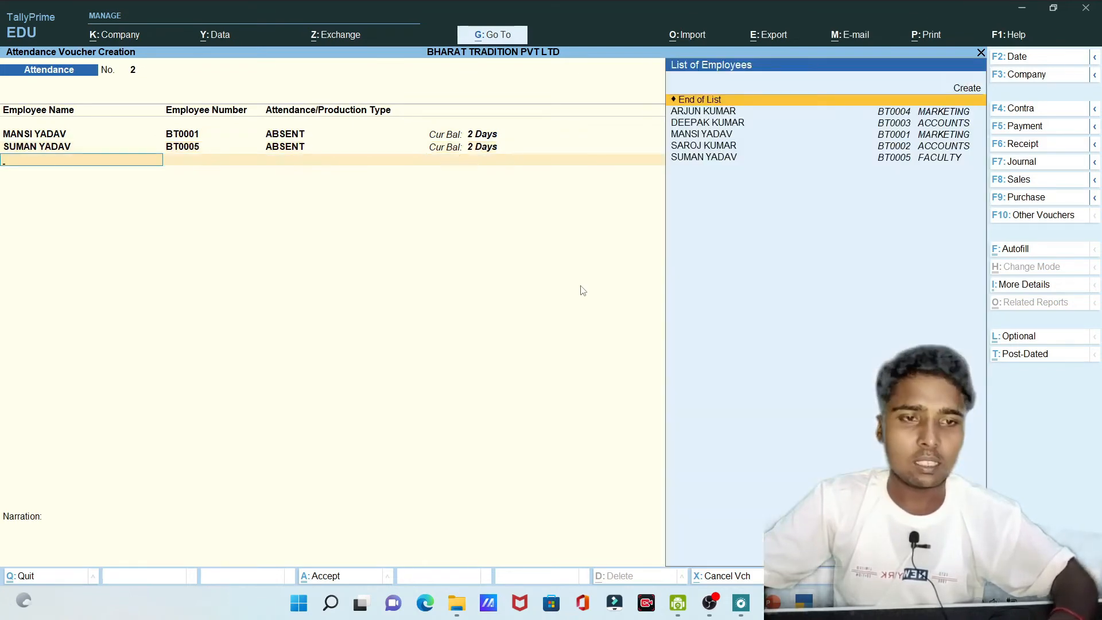
key(Return)
key(Return)
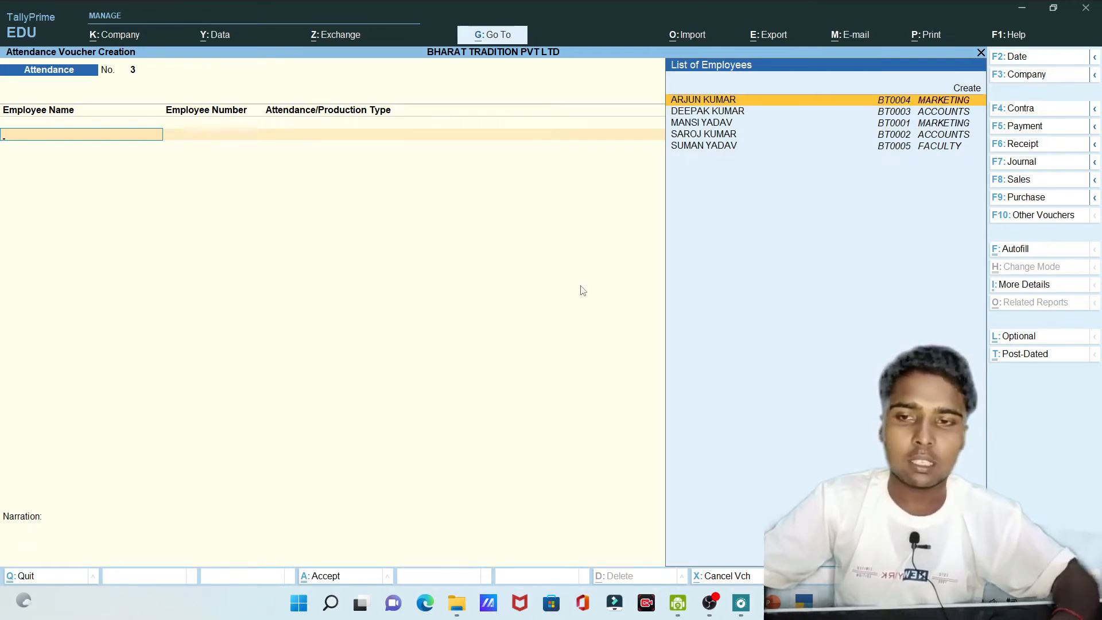
- Leave the blank attendance voucher and switch the voucher type to Payroll
key(Escape)
key(Escape)
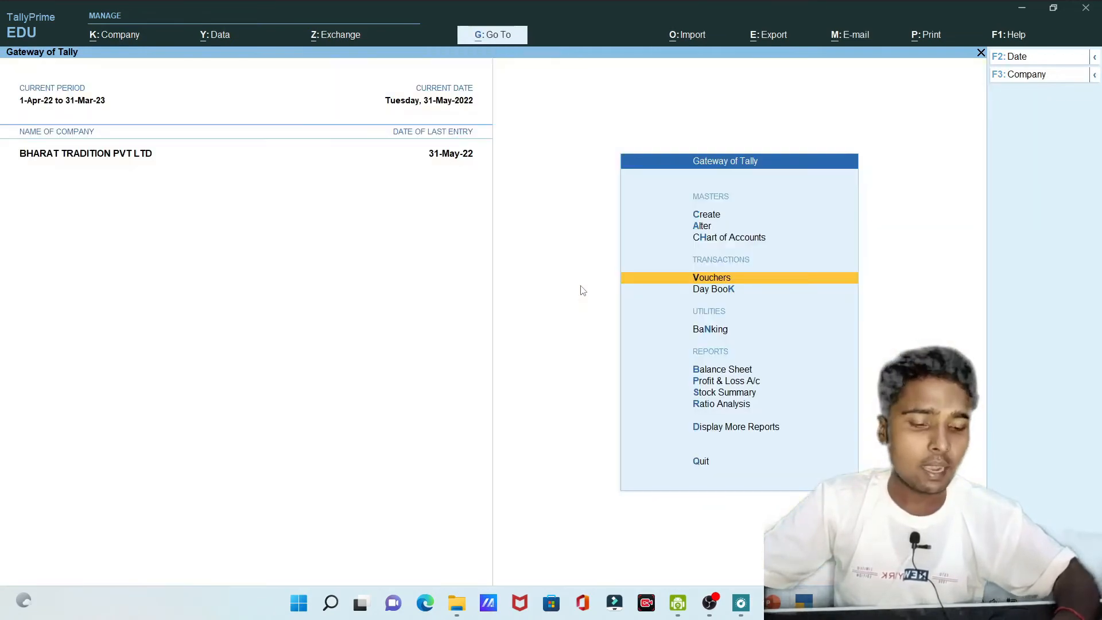
key(Return)
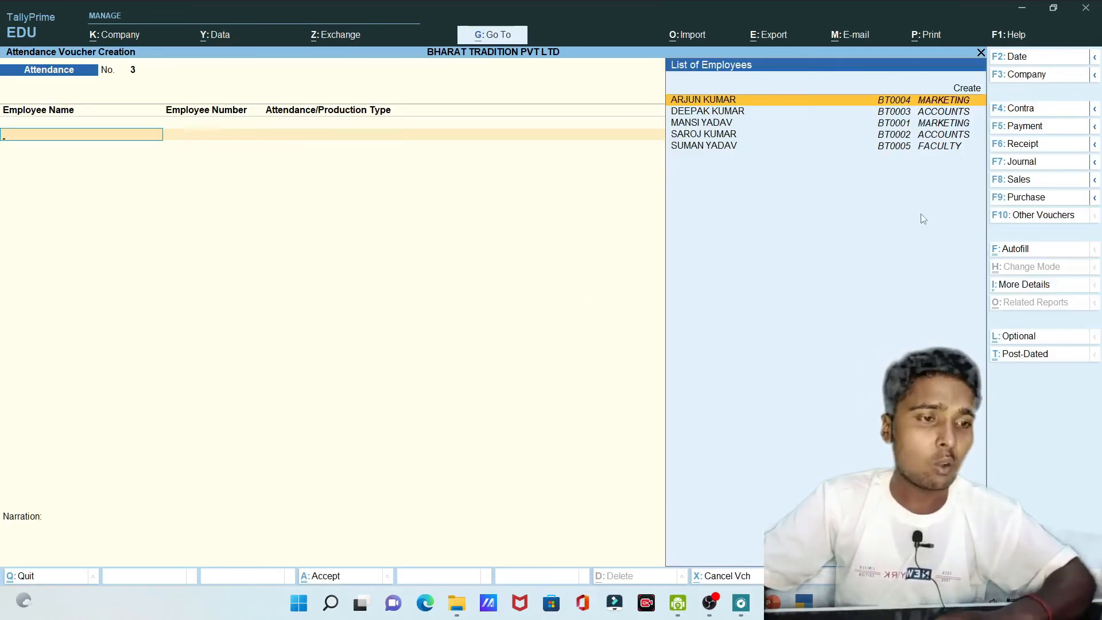
click(1027, 216)
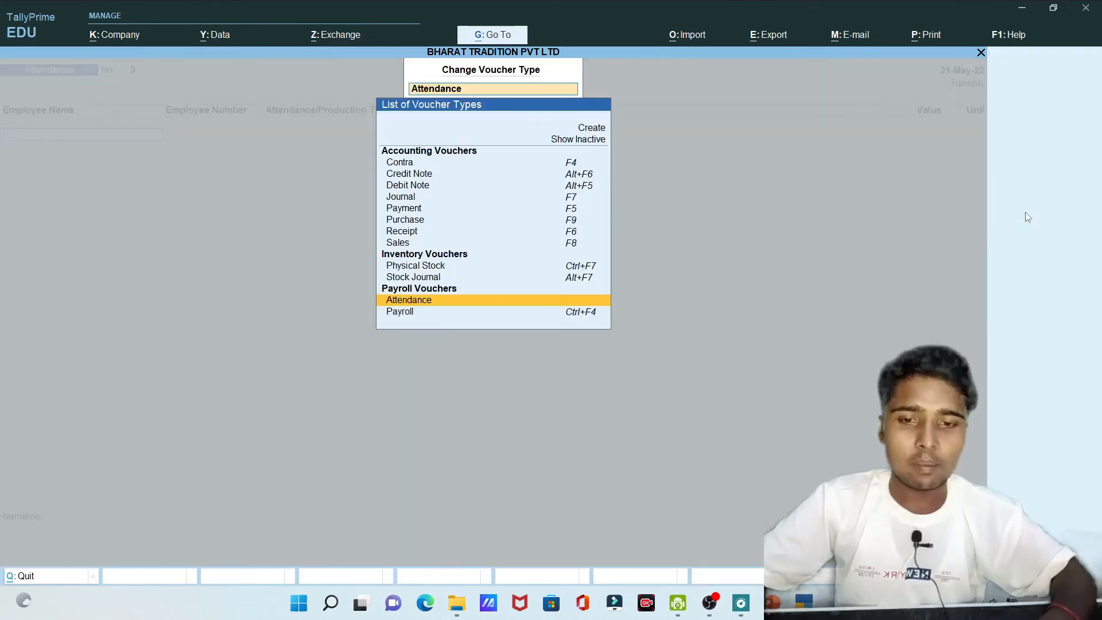
key(Down)
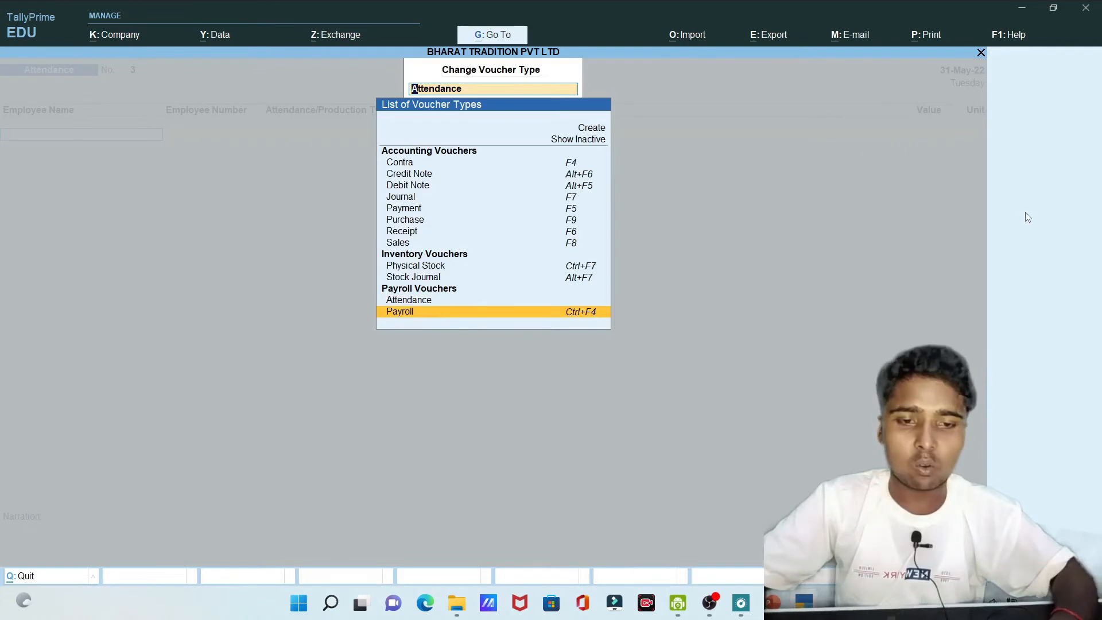
key(Return)
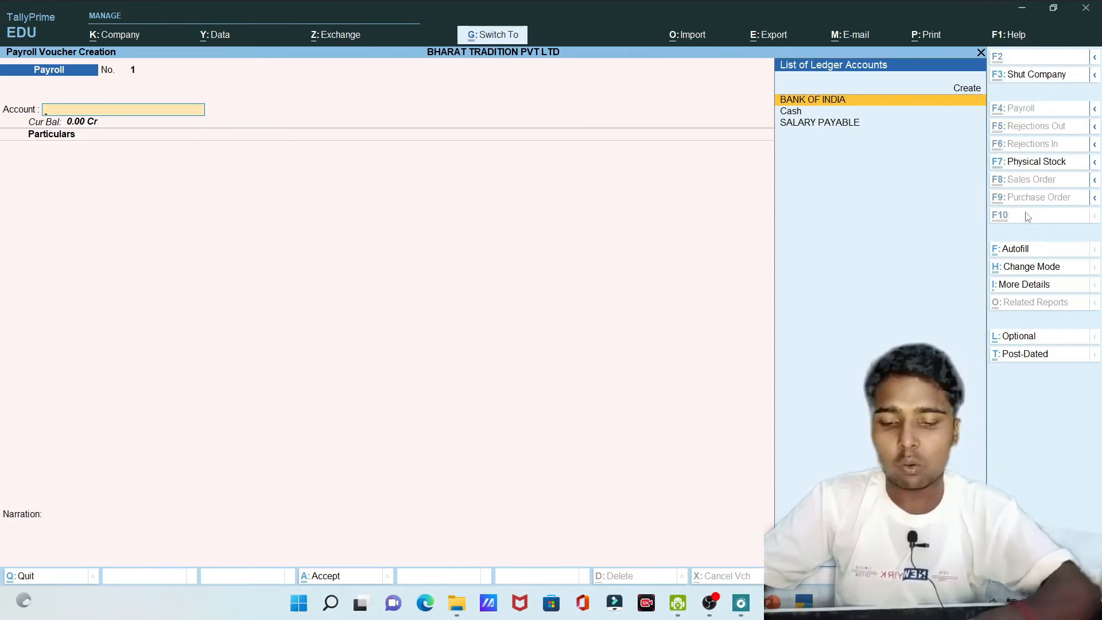
- Payroll-autofill Salary for only the marketing employee, sorted by Employee Name, against SALARY PAYABLE
key(ctrl+f)
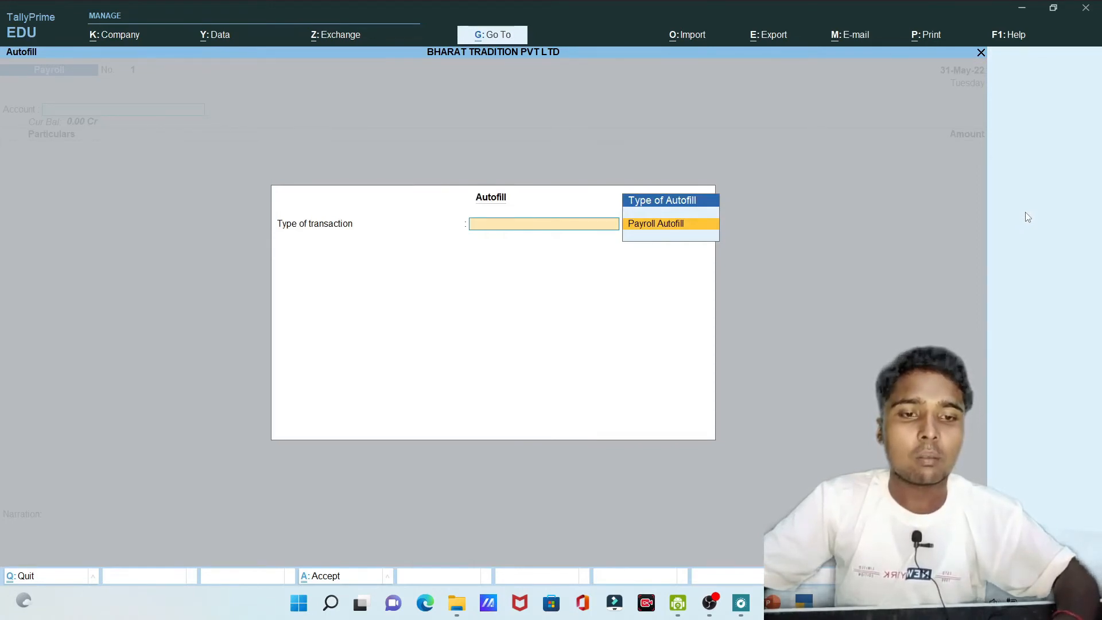
key(Return)
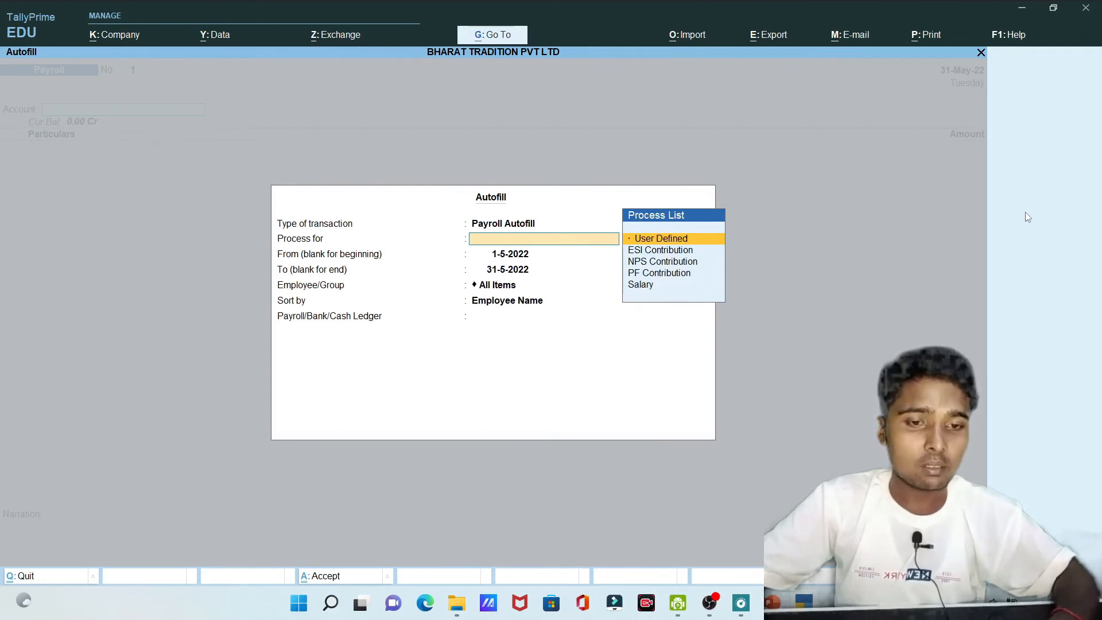
key(Down)
key(Down)
key(Down)
key(Down)
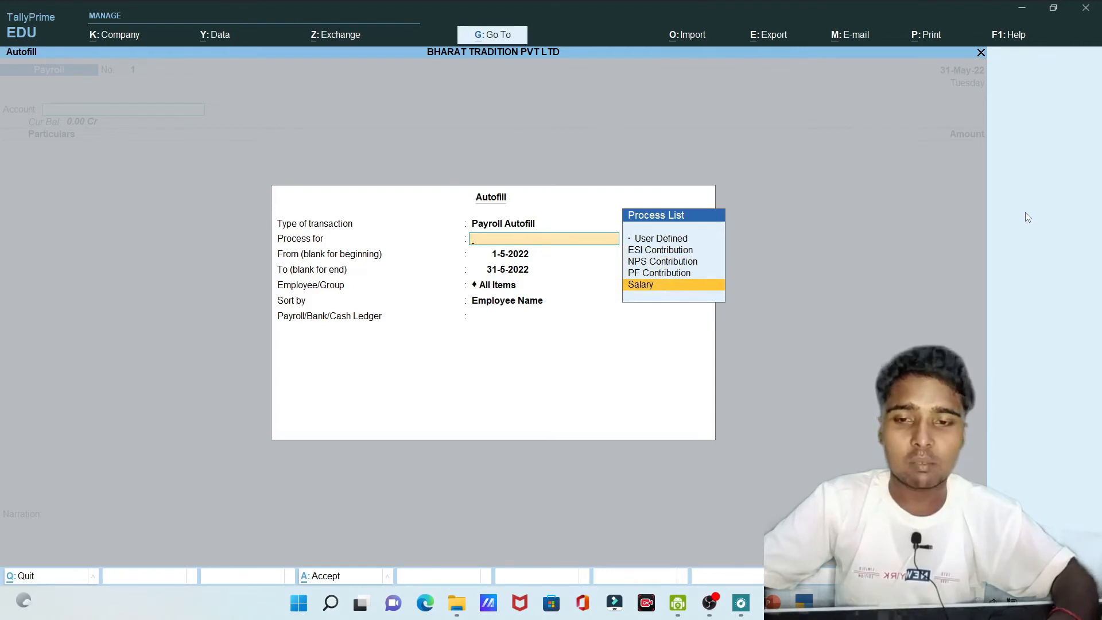
key(Return)
key(Return)
key(Return)
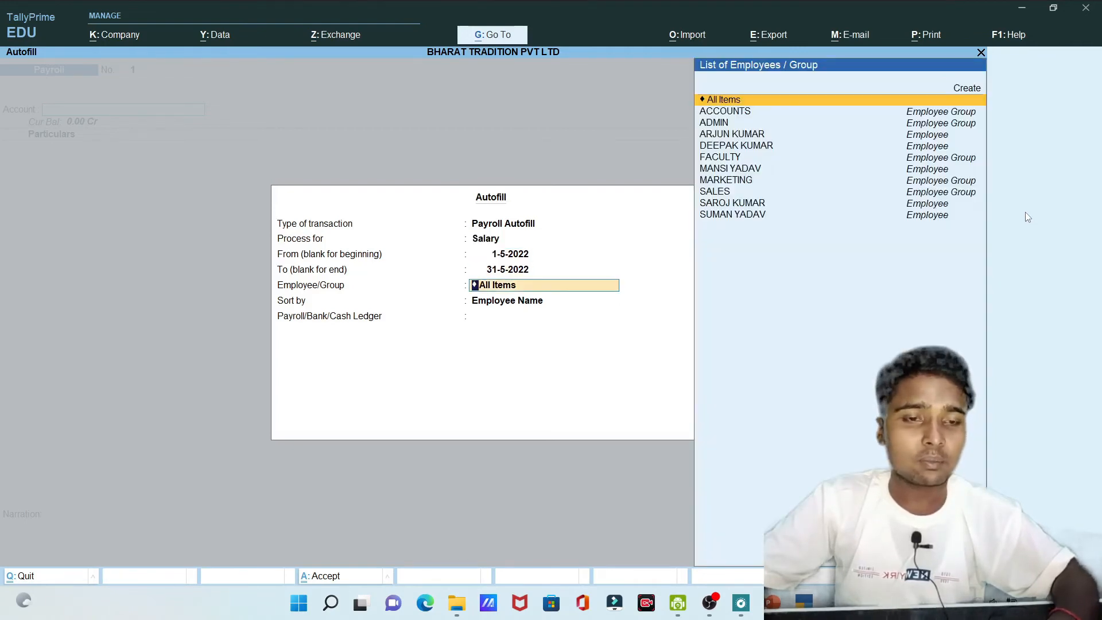
key(Up)
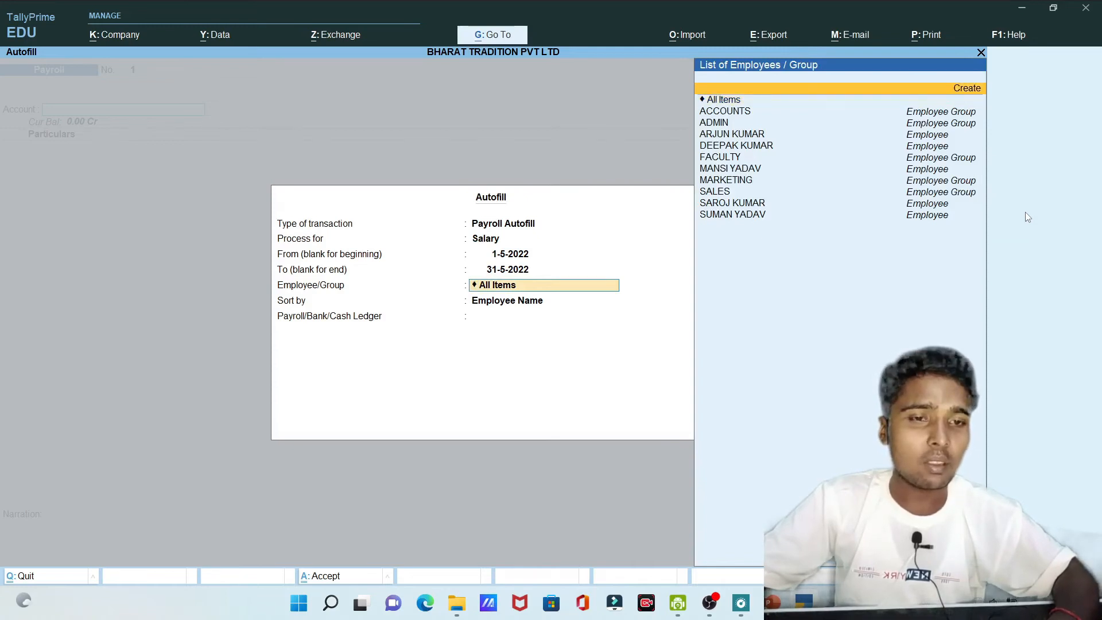
key(Down)
key(Down)
key(Down)
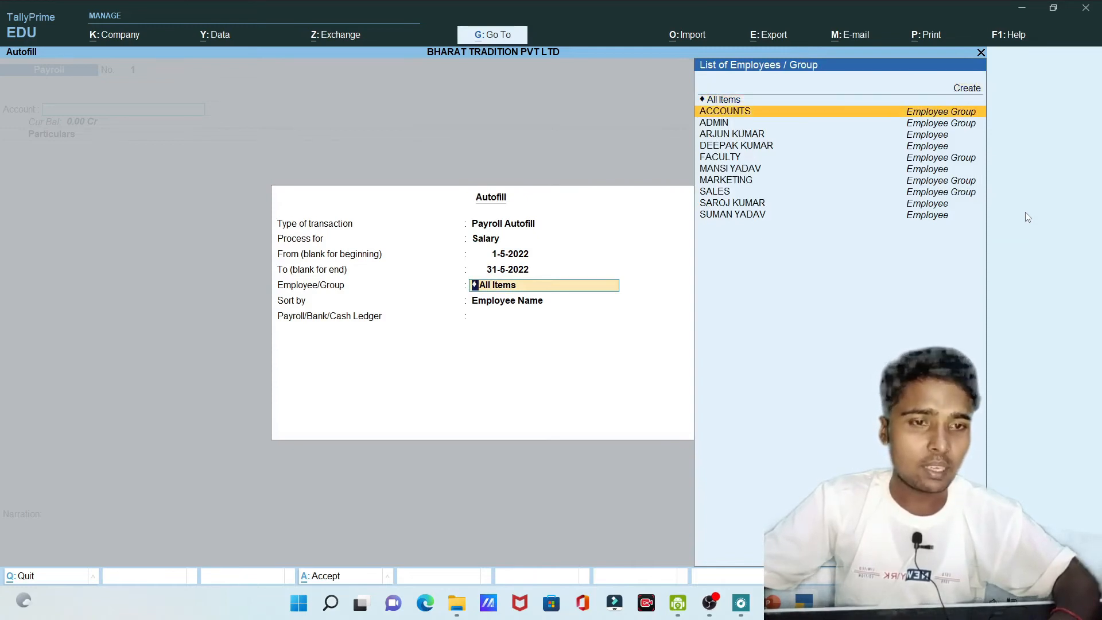
key(Down)
key(Down)
key(Down)
key(Down)
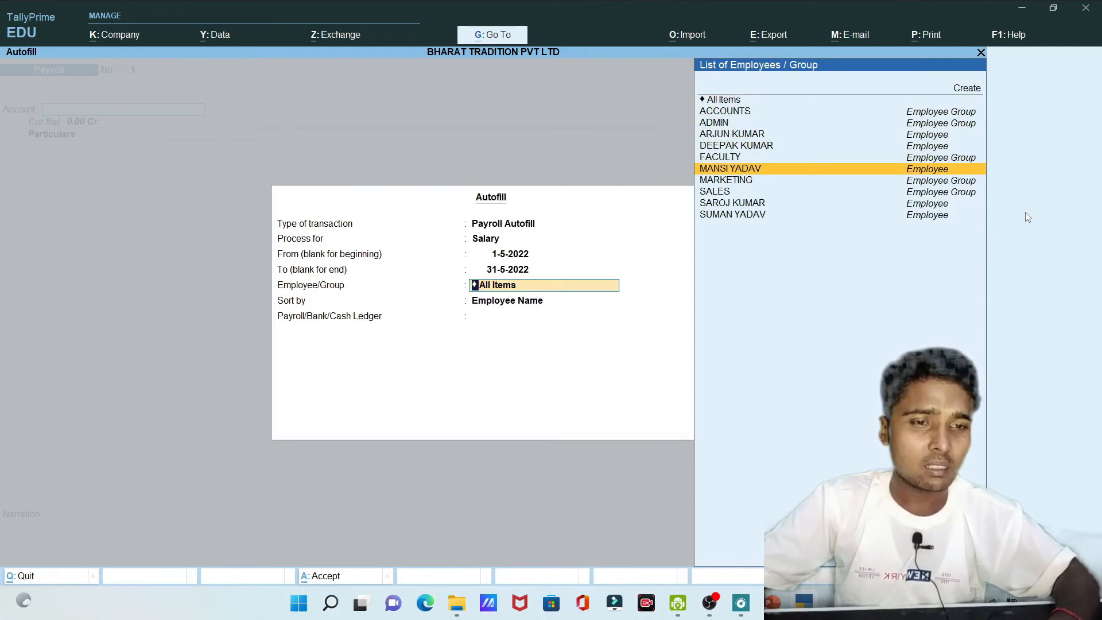
key(Return)
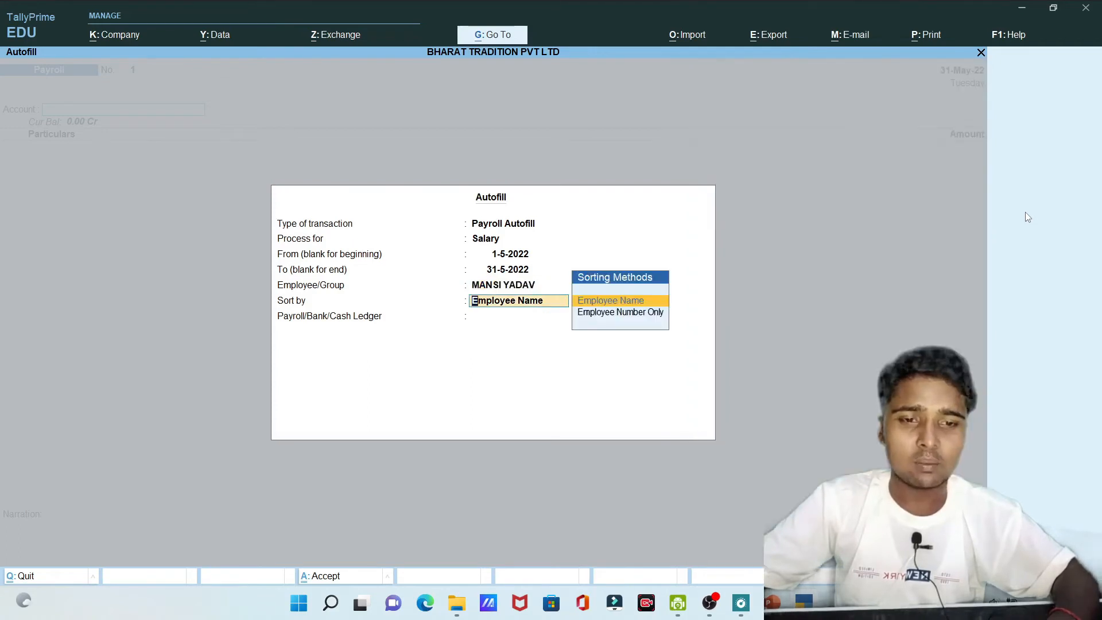
key(Return)
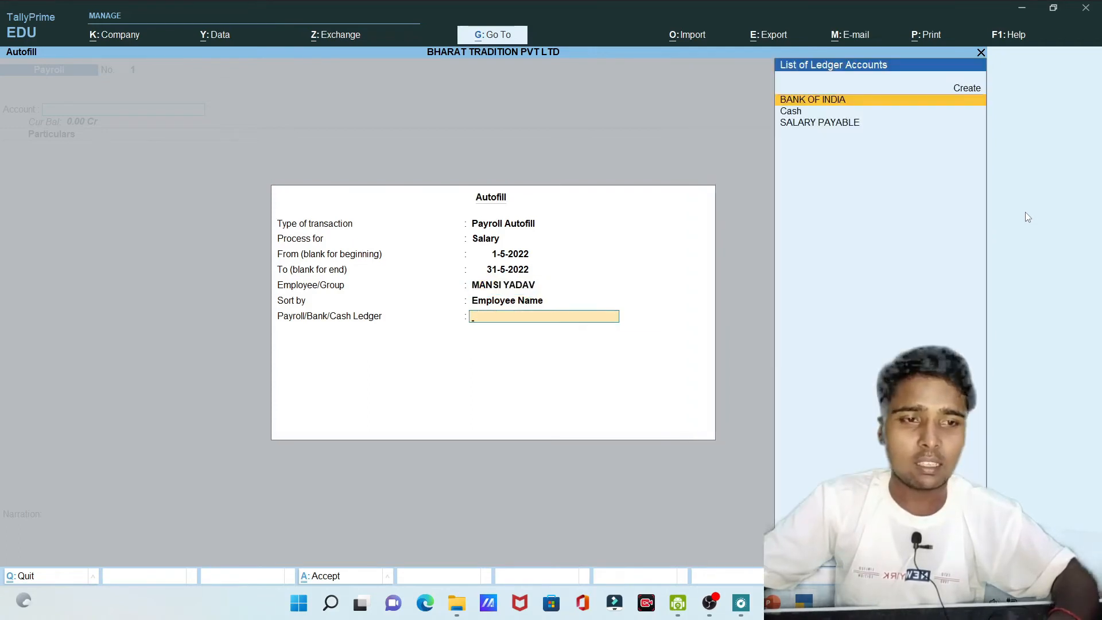
key(Down)
key(Down)
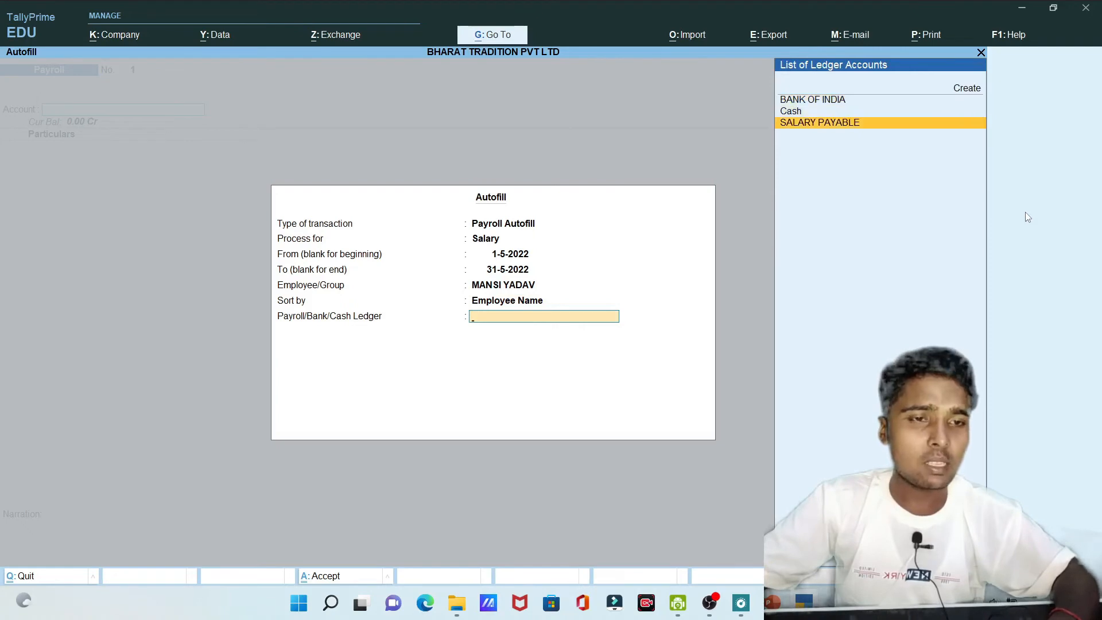
key(Return)
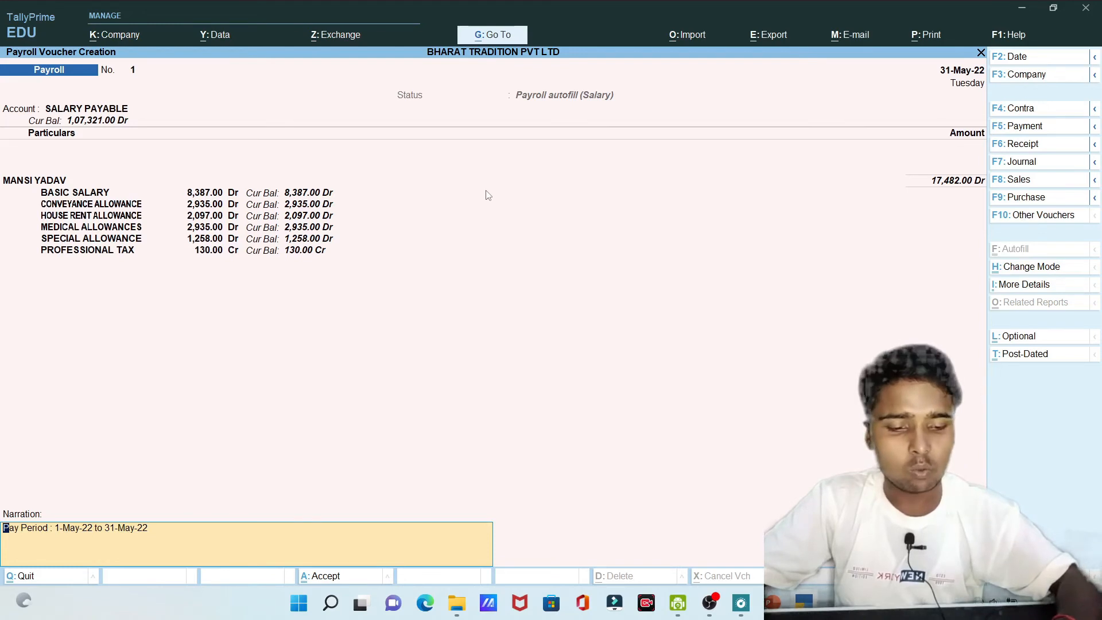
- Magnify the voucher to check the 130.00 Professional Tax deduction, then switch to the slab-rate slide
key(super+plus)
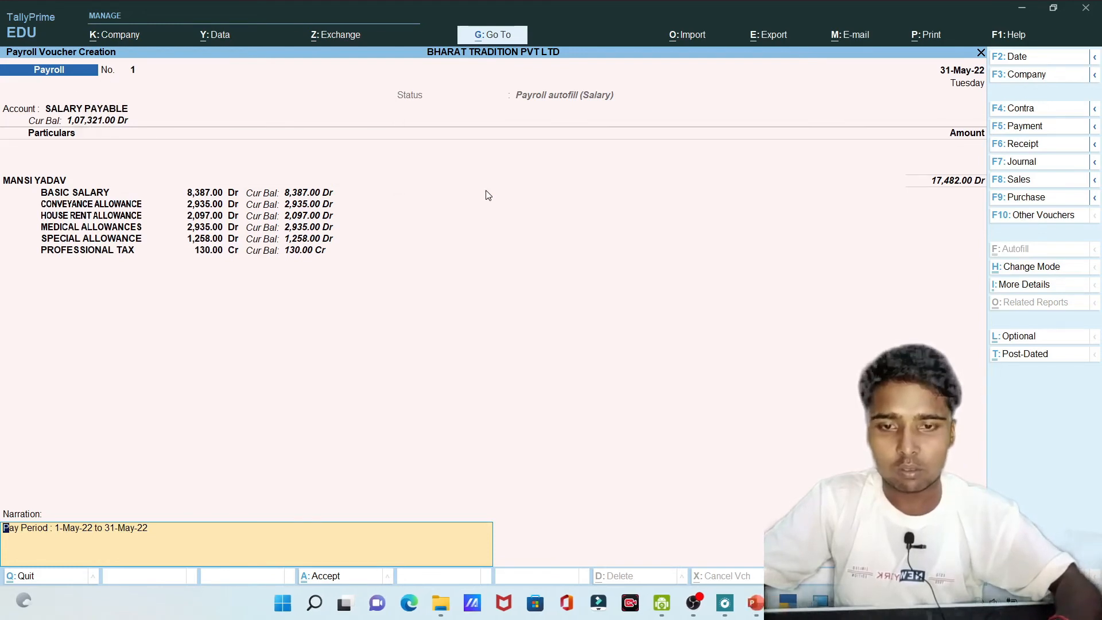
key(super+plus)
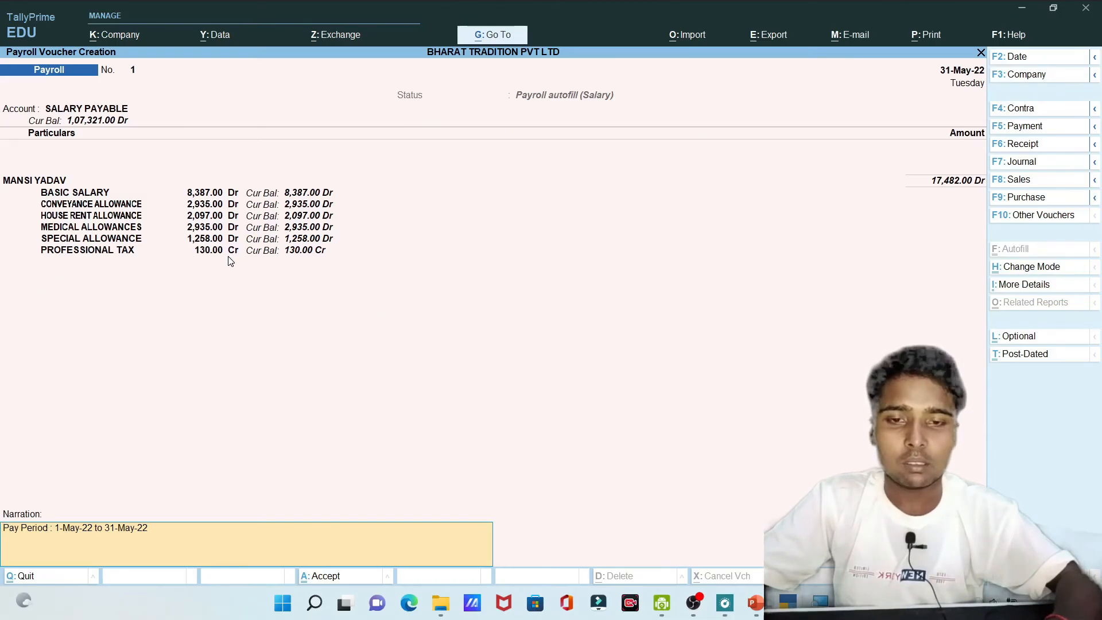
key(alt+Tab)
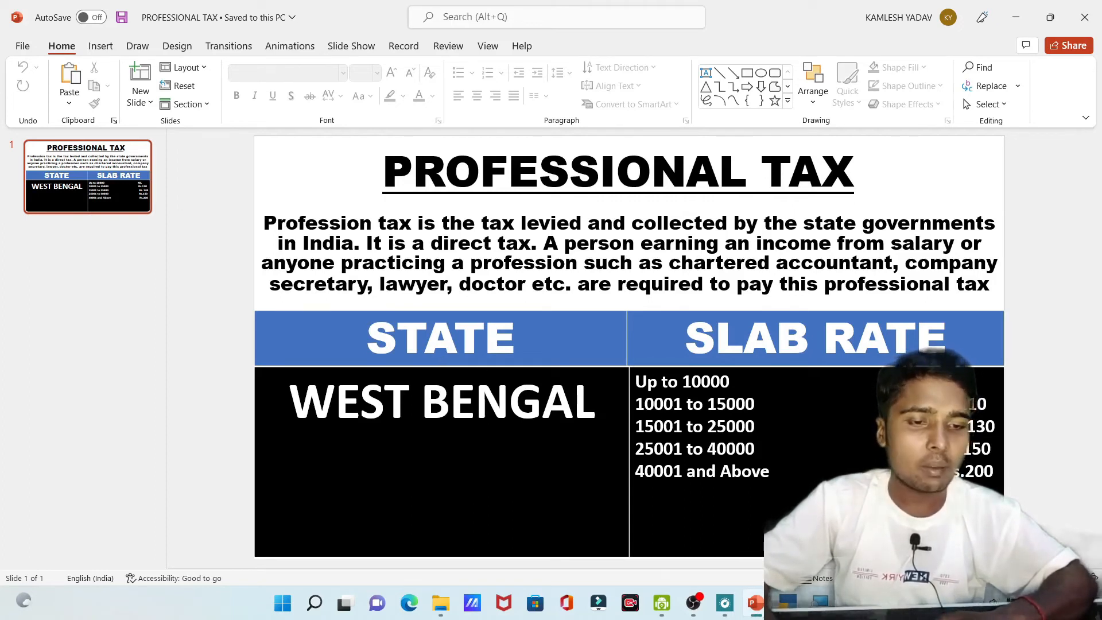
- Switch from the PowerPoint slide back to TallyPrime's payroll voucher No. 1
key(alt+Tab)
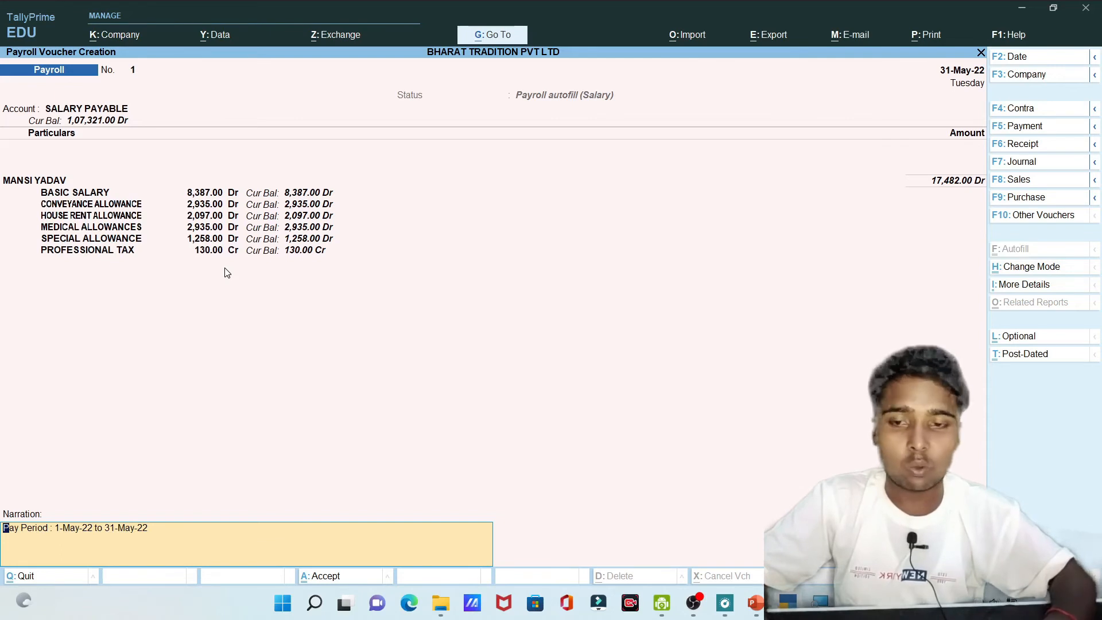
- Payroll-autofill Salary from 1-5-2022 for the faculty employee against SALARY PAYABLE, totalling 22,514.00 Dr
key(Return)
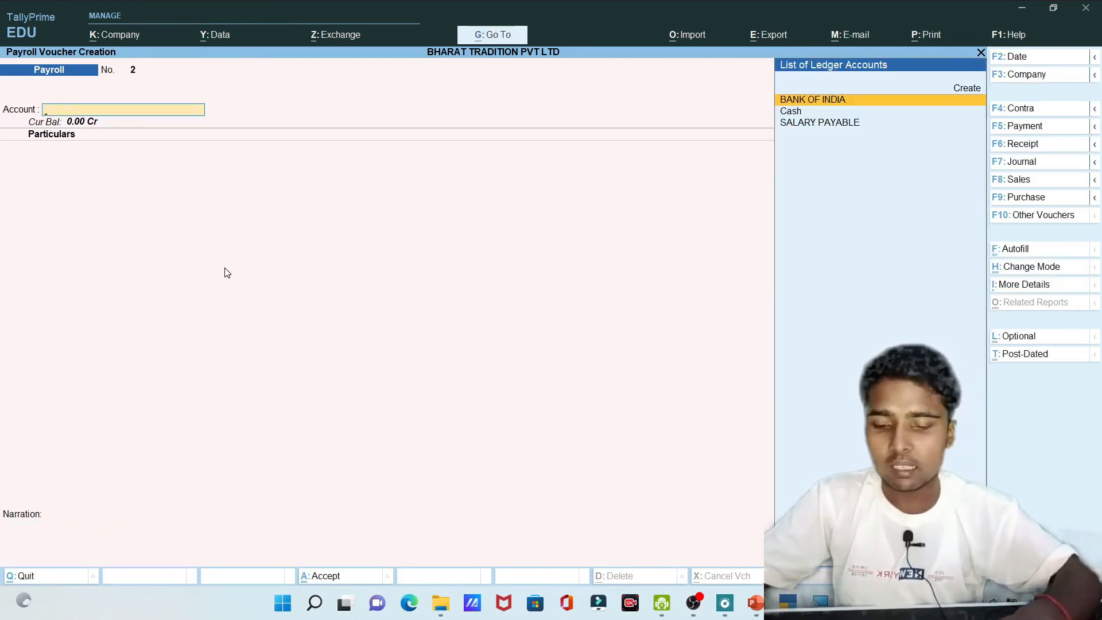
key(ctrl+f)
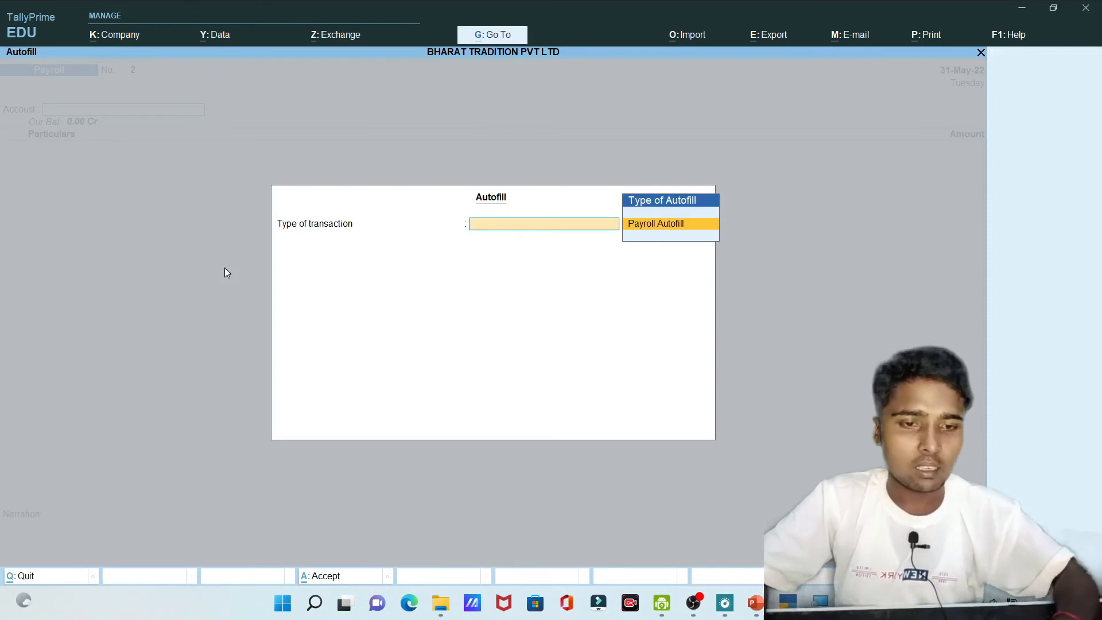
key(Return)
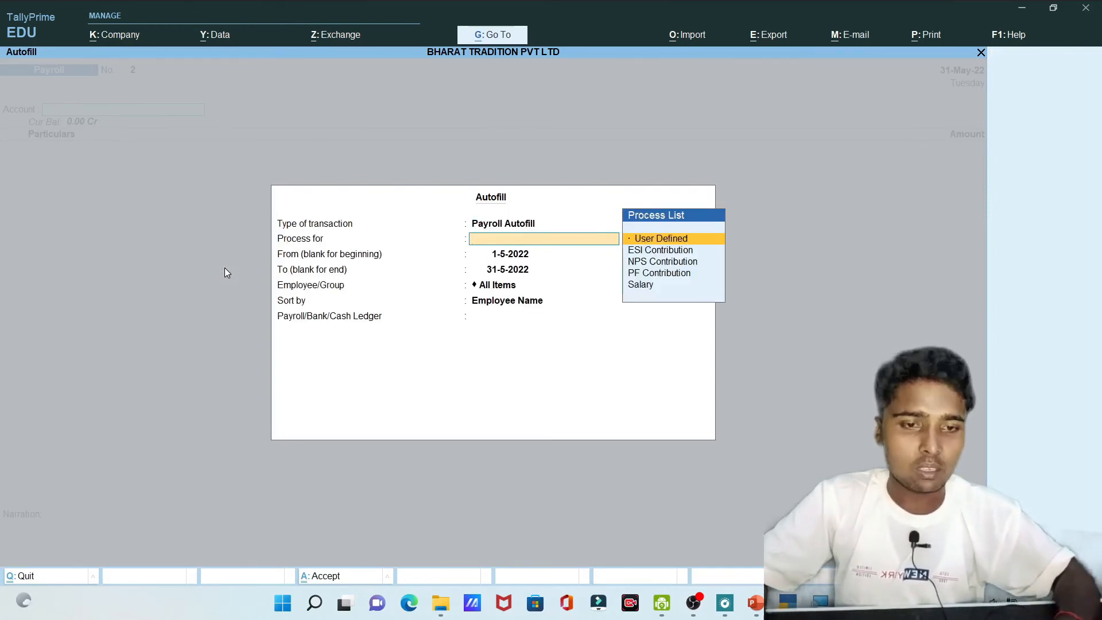
key(Down)
key(Down)
key(Down)
key(Down)
key(Return)
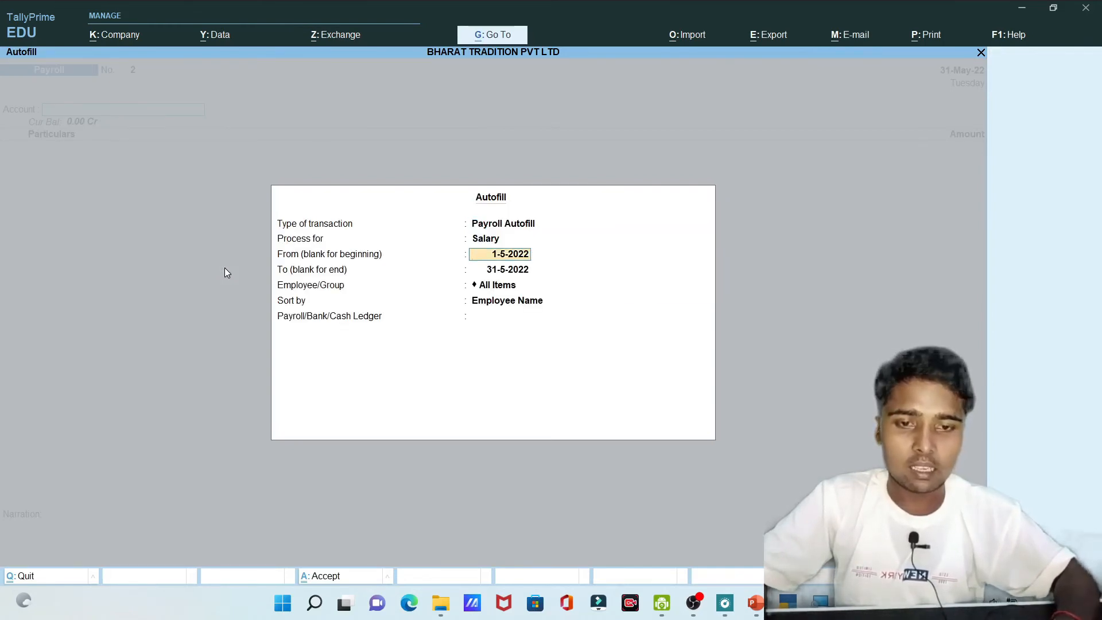
key(Return)
key(Return)
key(Down)
key(Down)
key(Down)
key(Down)
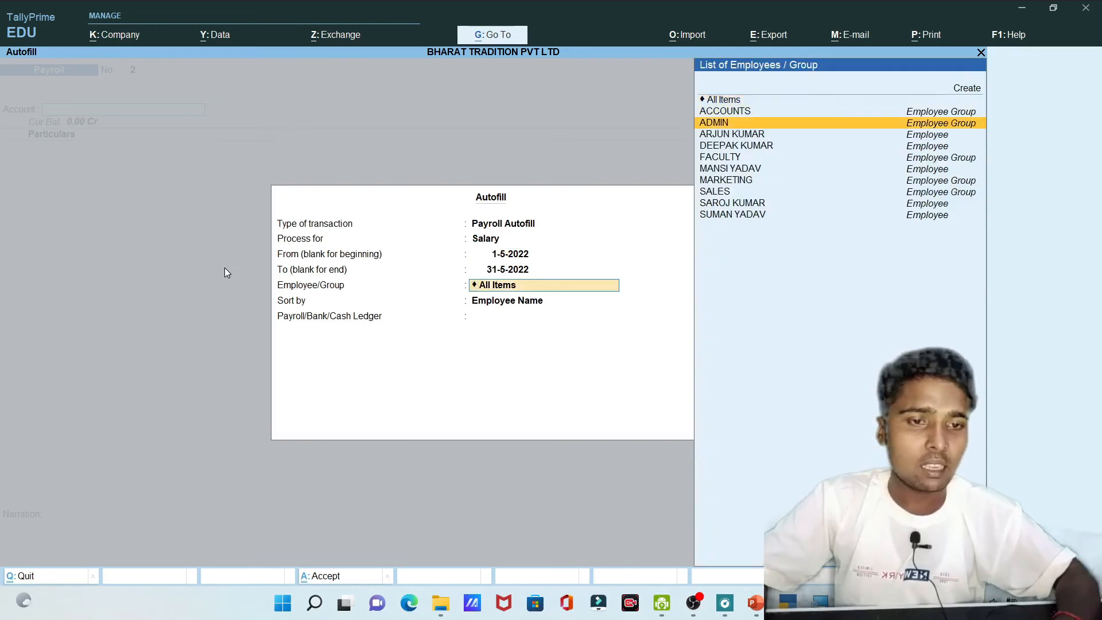
key(Down)
key(Down)
key(Down)
key(Down)
key(Down)
key(Down)
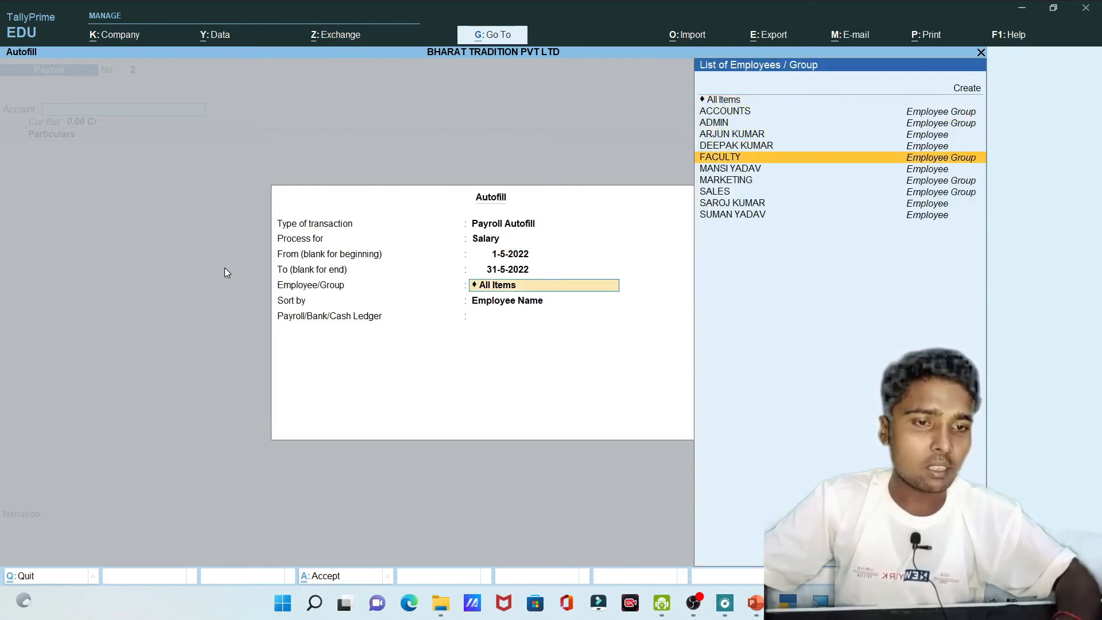
key(Return)
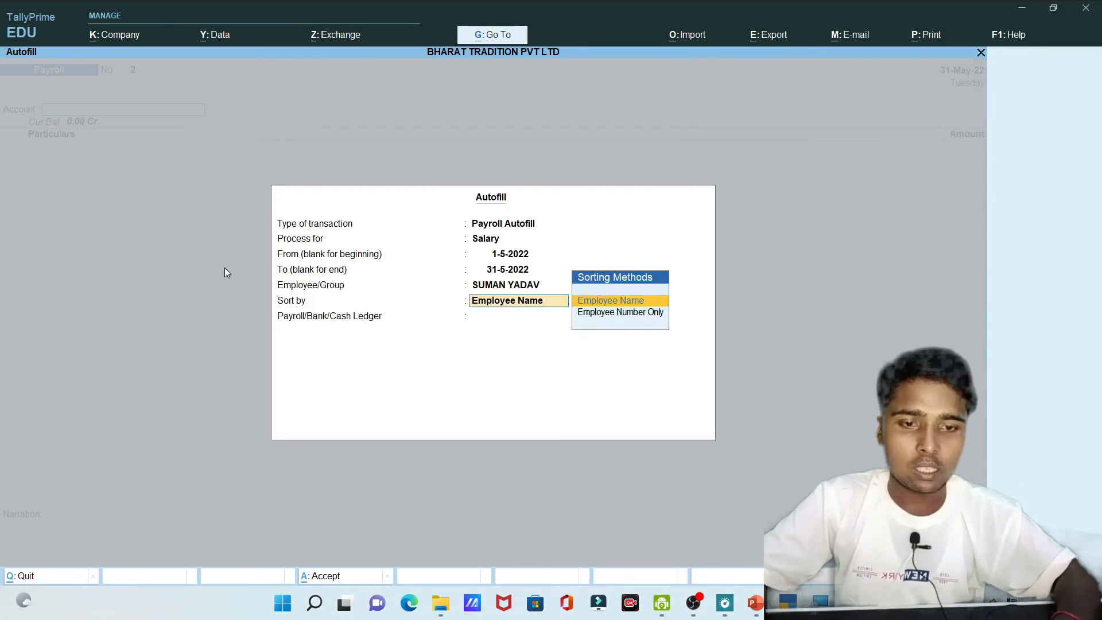
key(Return)
key(Down)
key(Down)
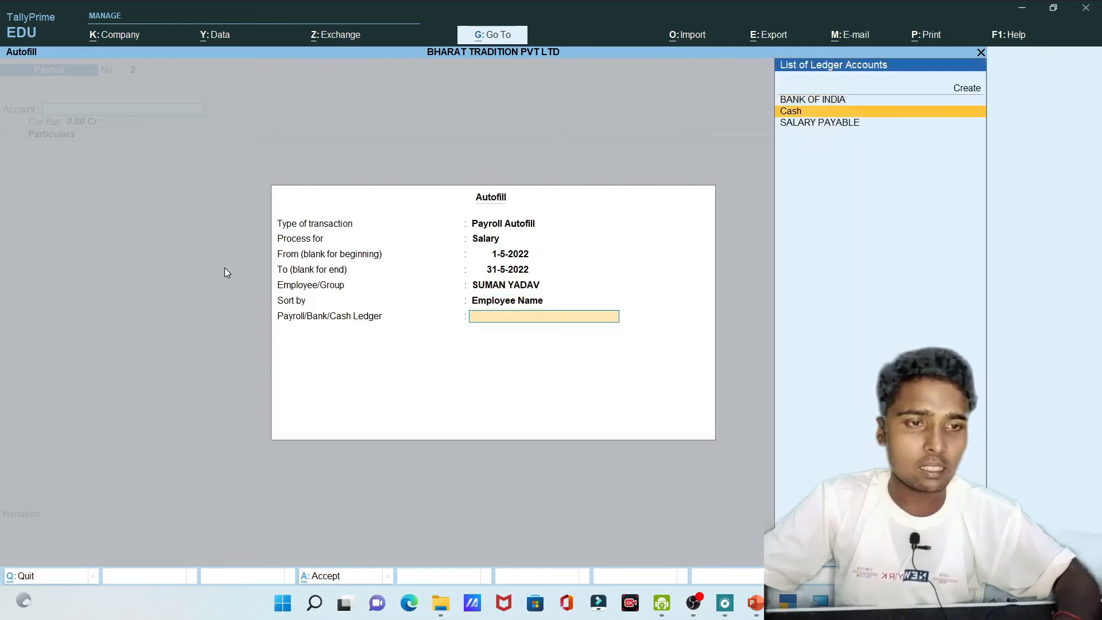
key(Return)
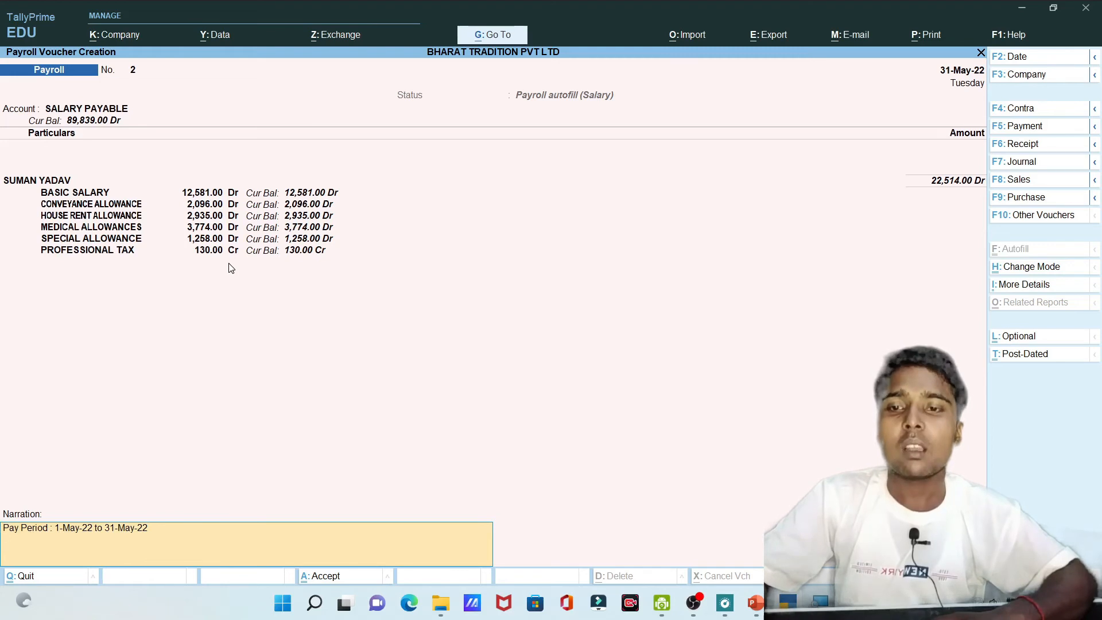
- Quit payroll voucher No. 2 without saving and return to the Gateway of Tally
key(Escape)
key(Escape)
key(Return)
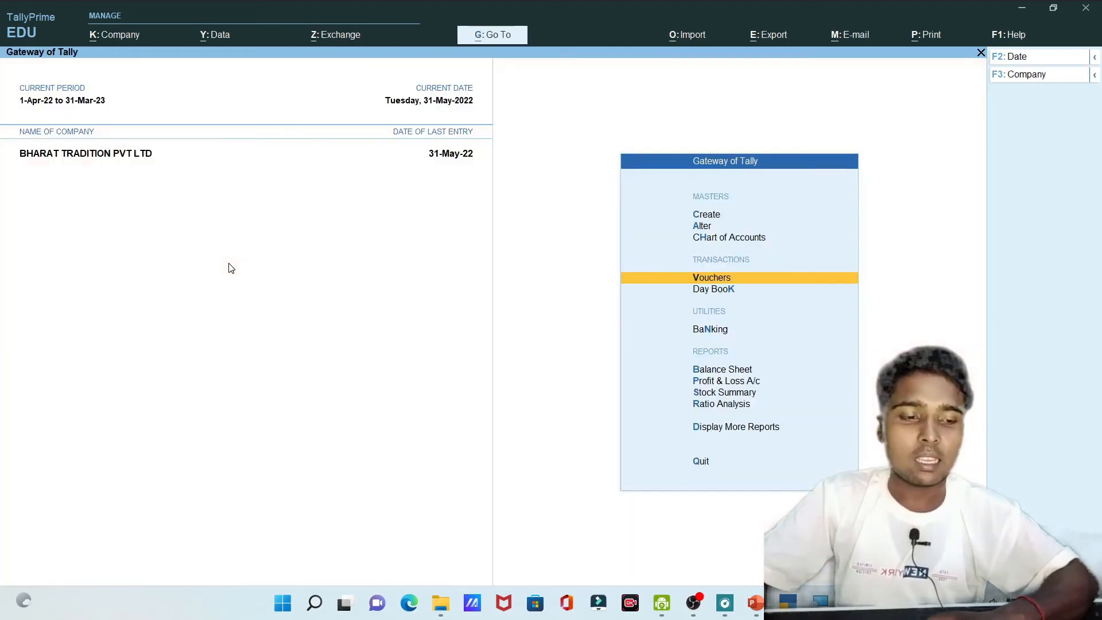
key(Up)
key(Up)
key(Up)
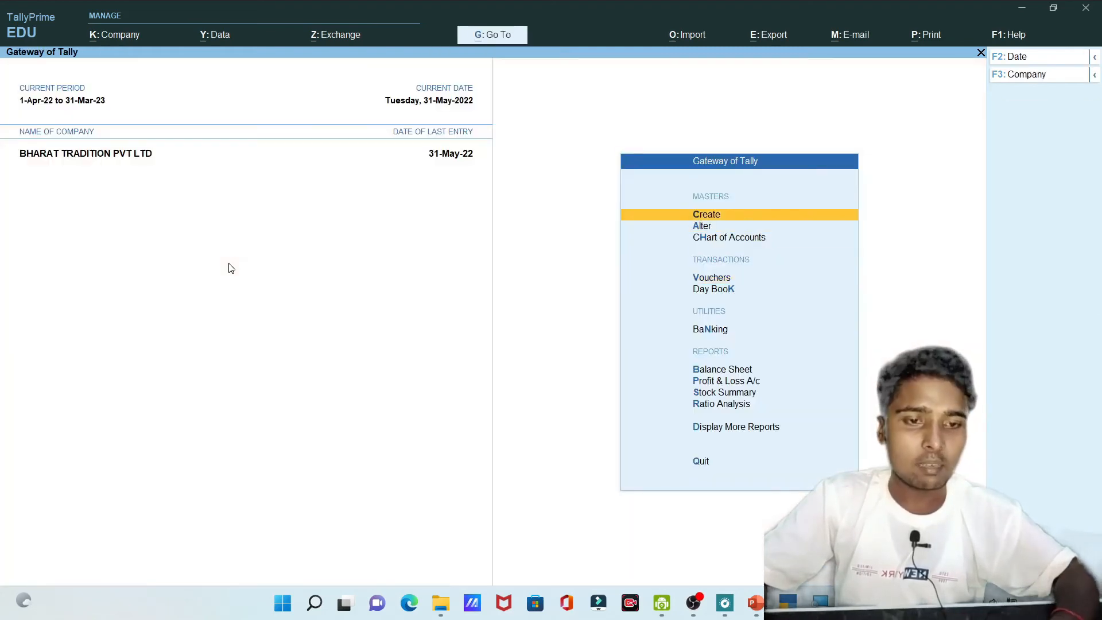
- Open the faculty employee's salary details for alteration under Define Salary
key(Down)
key(Return)
key(Down)
key(Down)
key(Down)
key(Down)
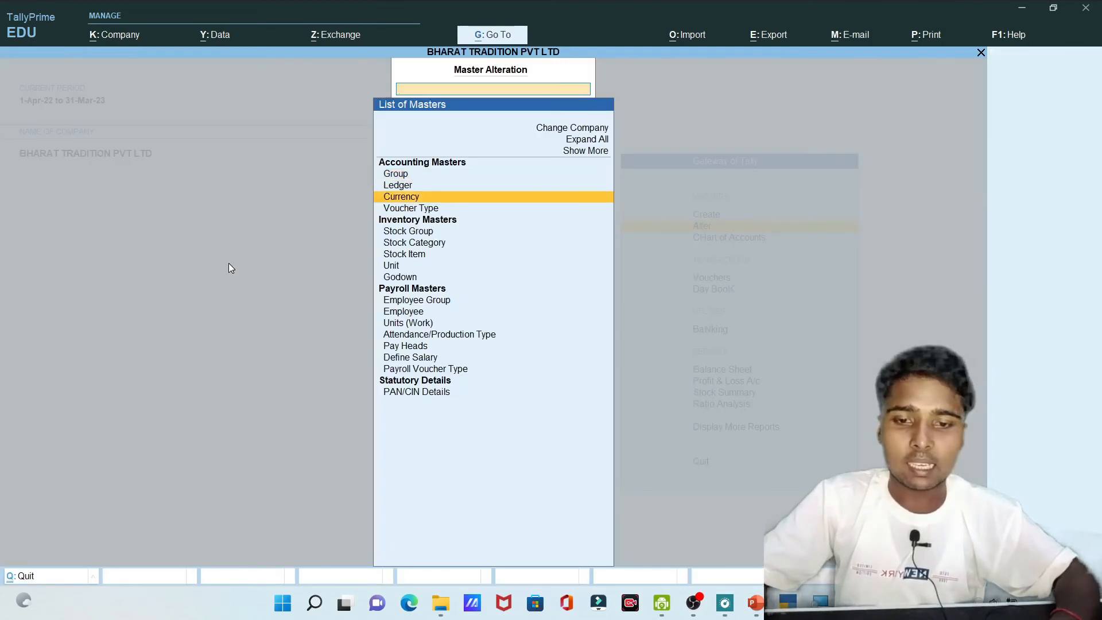
key(Down)
key(Down)
key(Down)
key(Down)
key(Down)
key(Down)
key(Down)
key(Down)
key(Down)
key(Down)
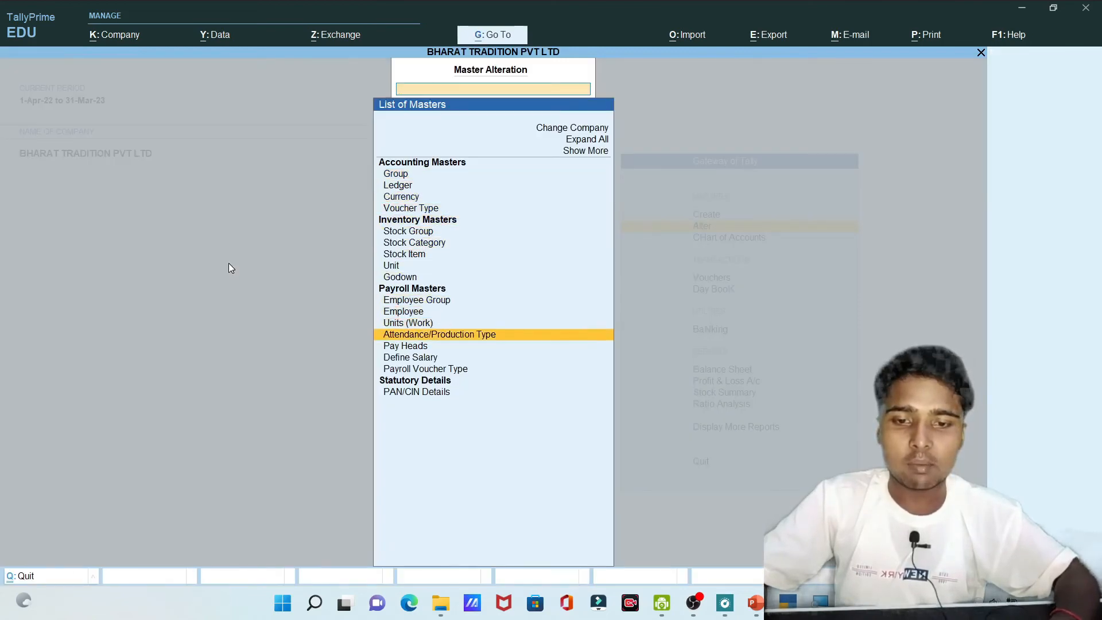
key(Return)
key(Down)
key(Down)
key(Down)
key(Down)
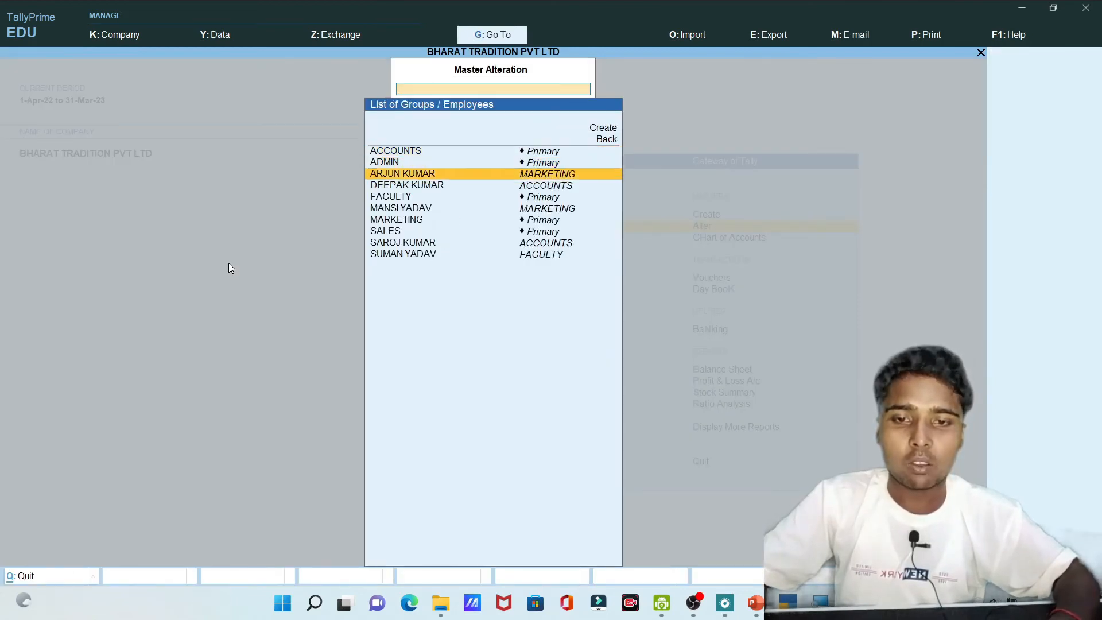
key(Down)
key(Down)
key(Down)
key(Down)
key(Down)
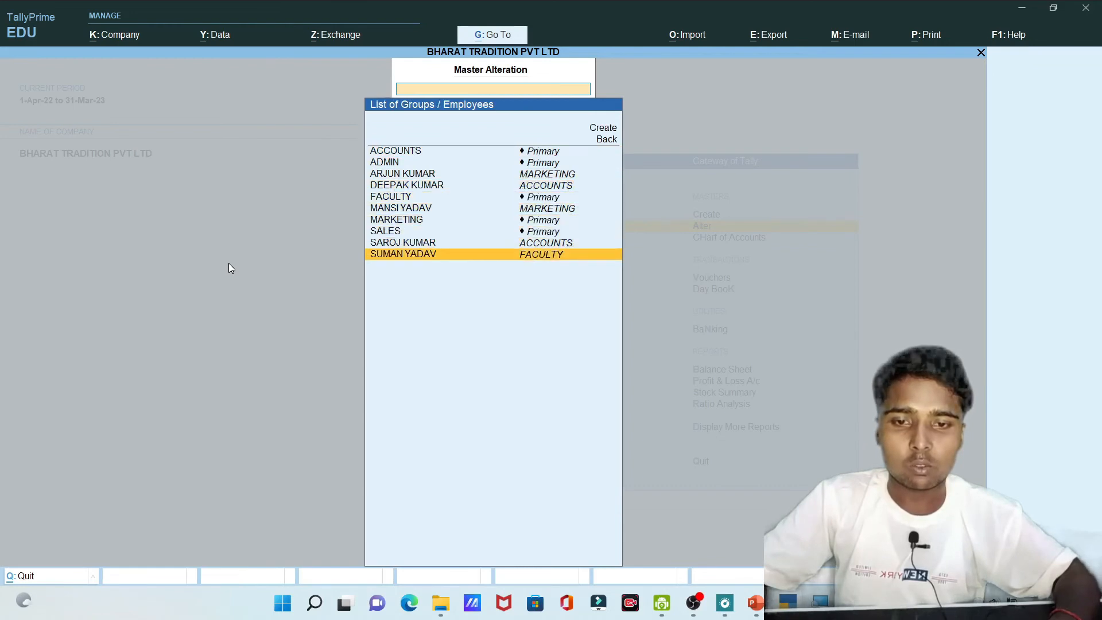
key(Return)
key(Return)
key(Return)
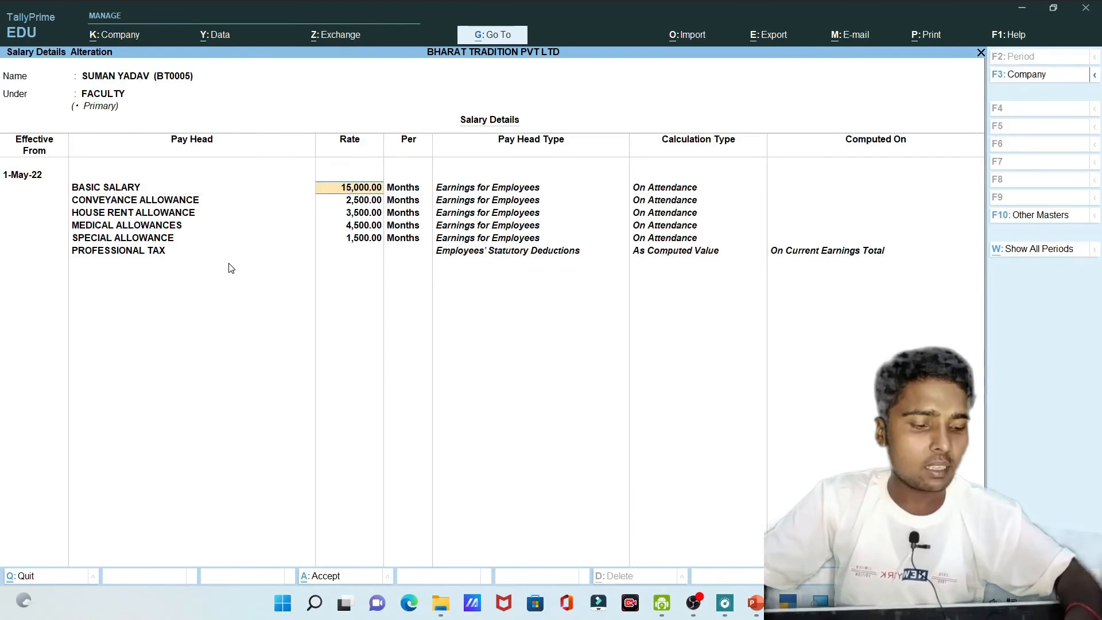
- Change the BASIC SALARY rate to 25,000 and save the alteration
key(BackSpace)
text(25,000)
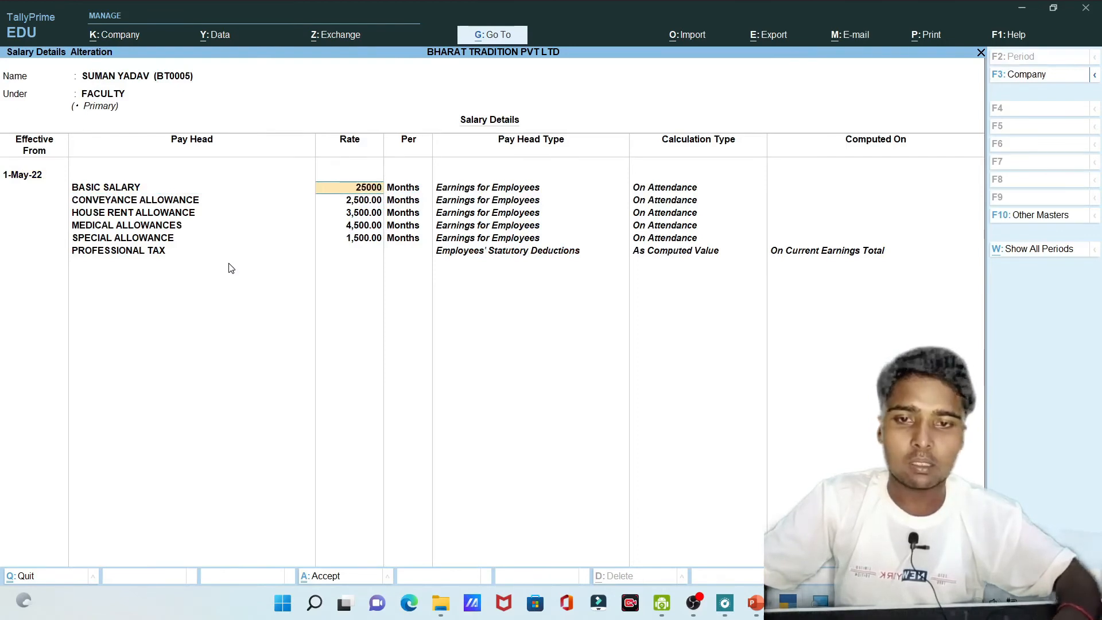
key(Return)
key(Return)
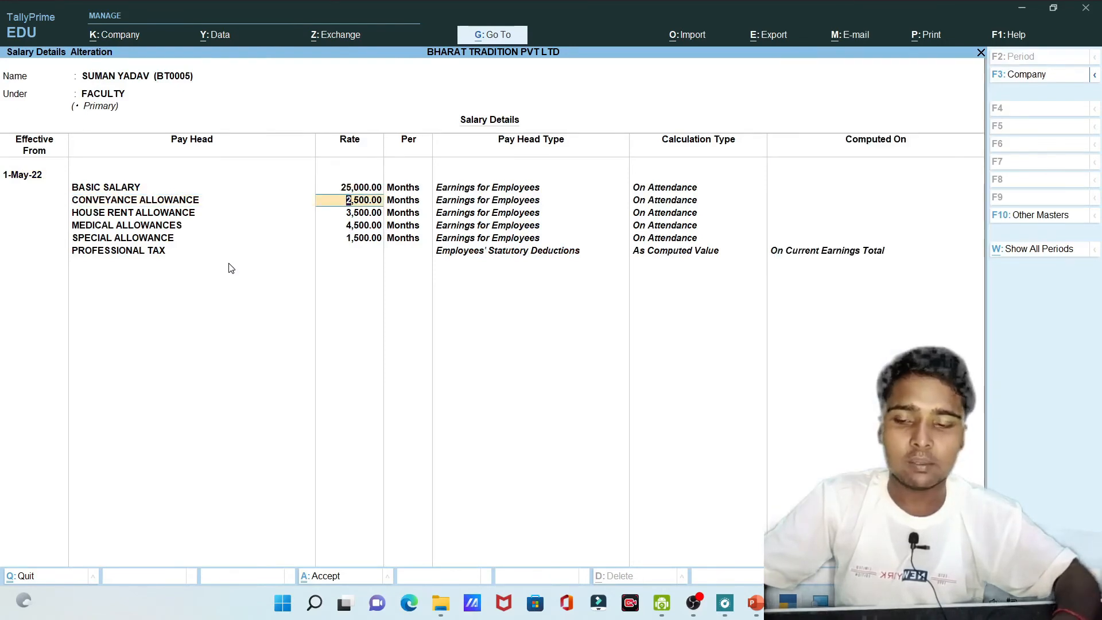
key(ctrl+a)
key(Escape)
key(Escape)
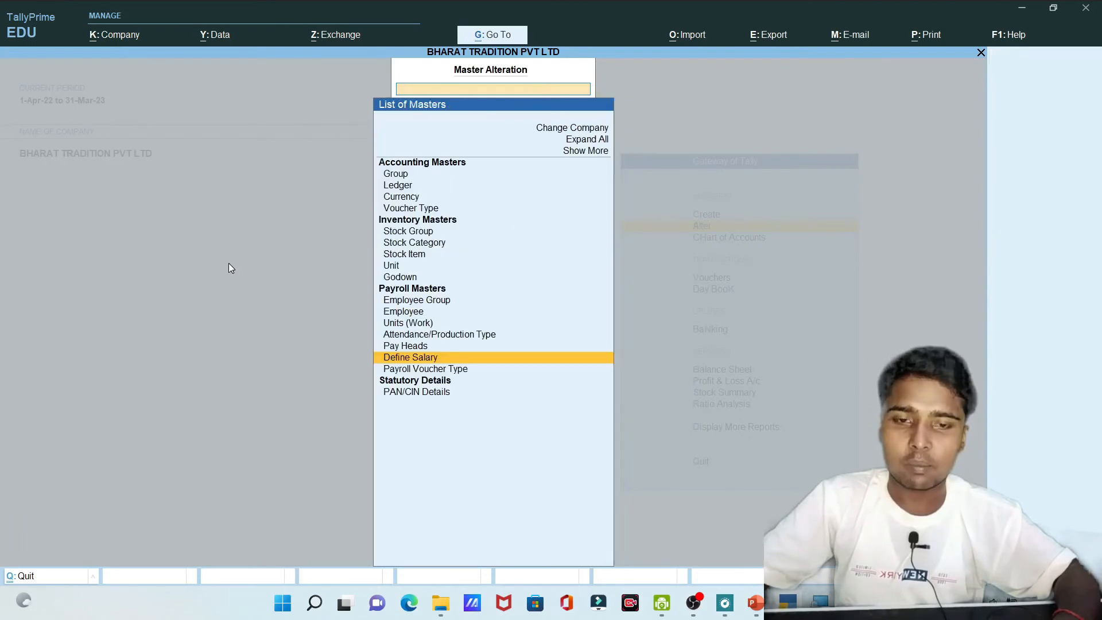
key(Escape)
key(Escape)
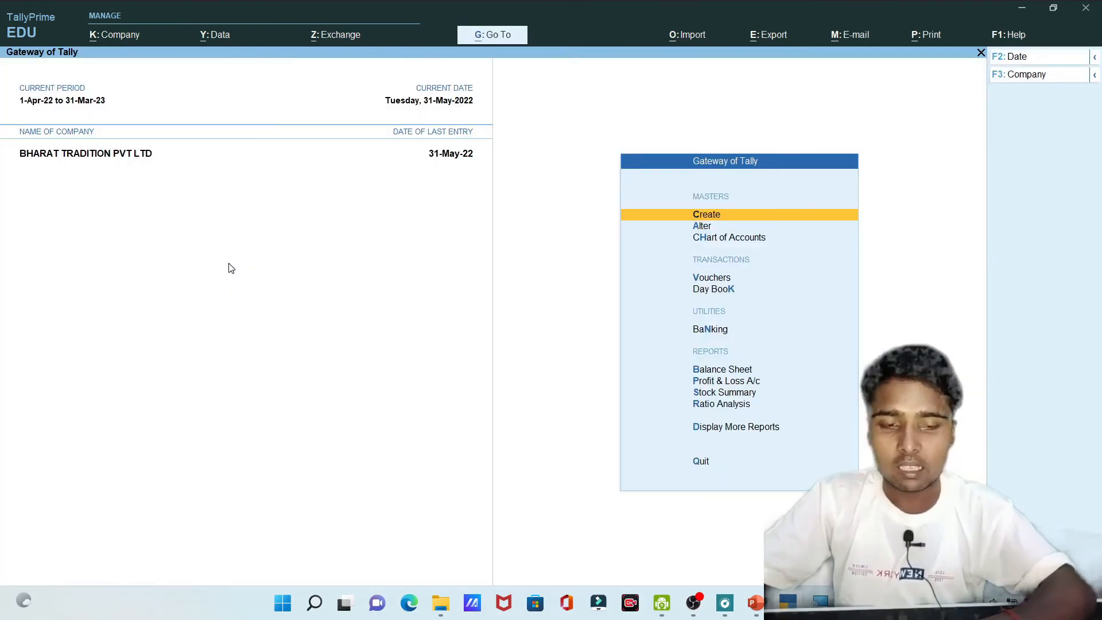
- Start a payroll voucher using Payroll Autofill for the Salary process
key(v)
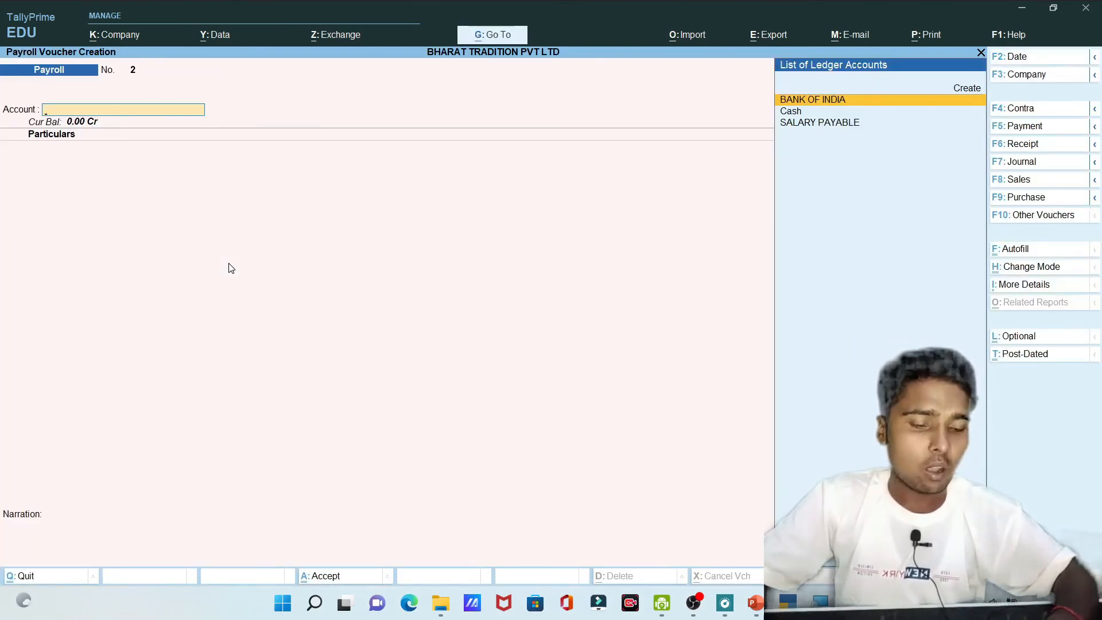
key(ctrl+f)
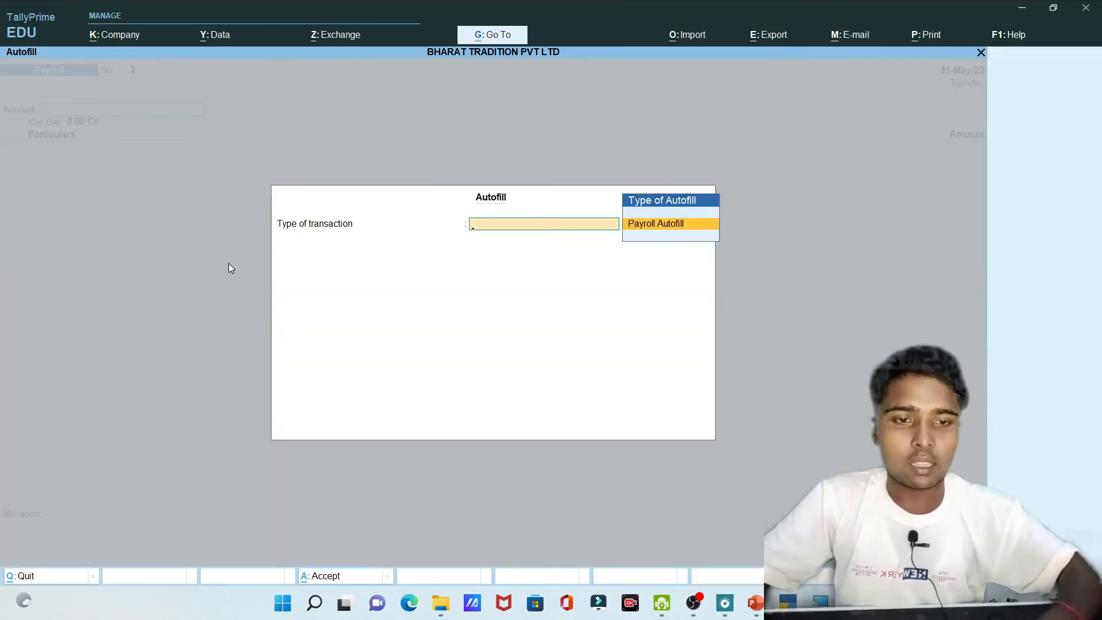
key(Return)
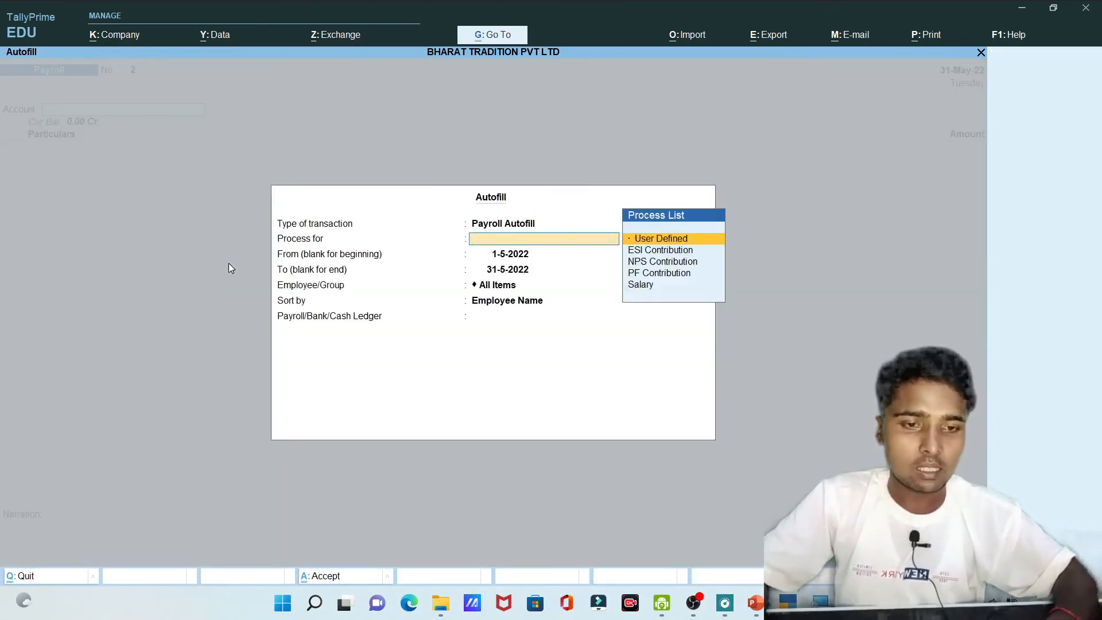
key(Down)
key(Down)
key(Down)
key(Down)
key(Return)
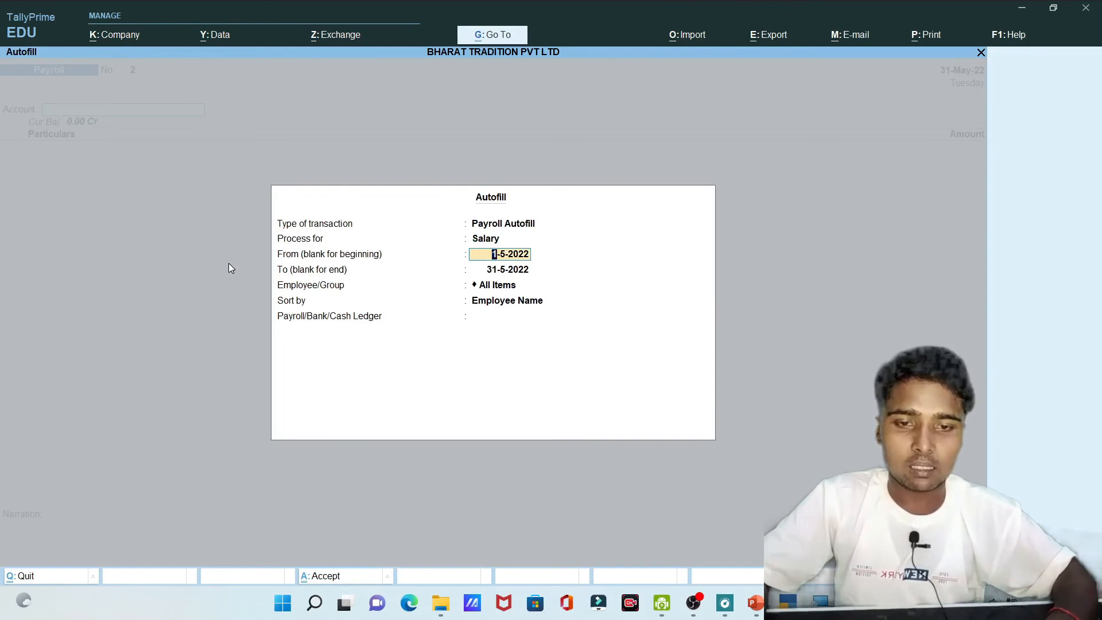
key(Return)
key(Return)
key(Down)
key(Down)
key(Down)
key(Down)
key(Down)
key(Down)
key(Down)
key(Down)
key(Down)
key(Down)
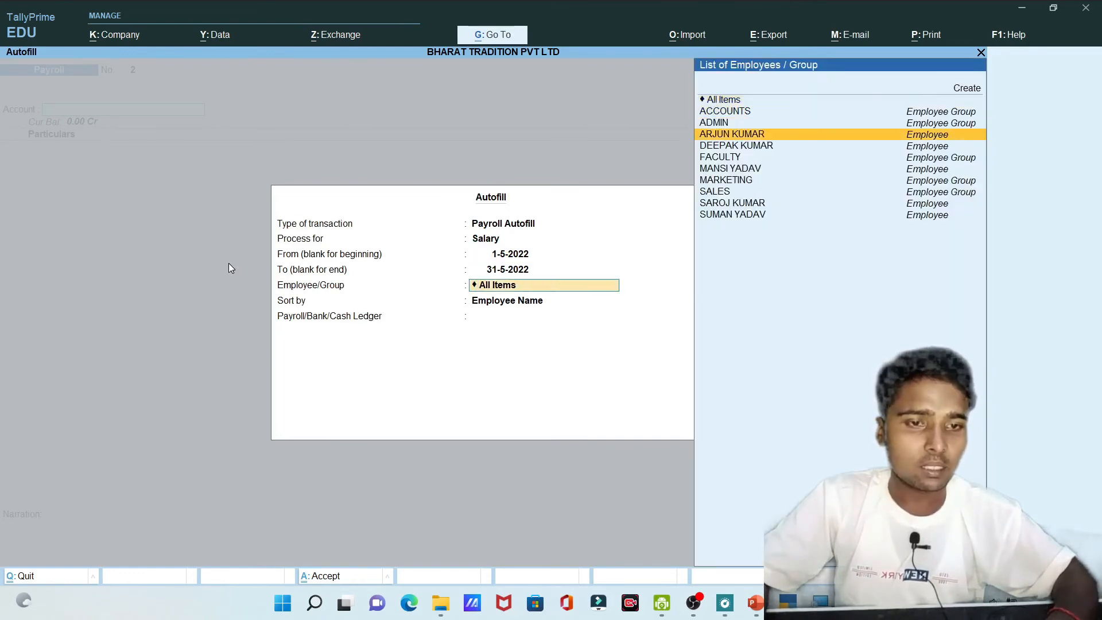
key(Return)
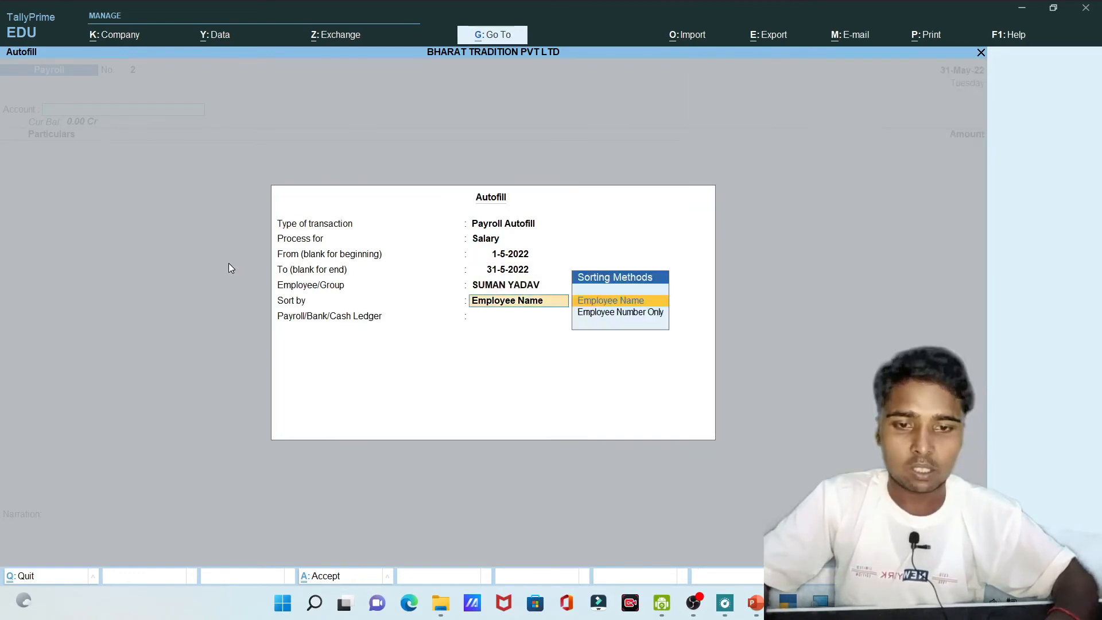
key(Return)
key(Down)
key(Down)
key(Return)
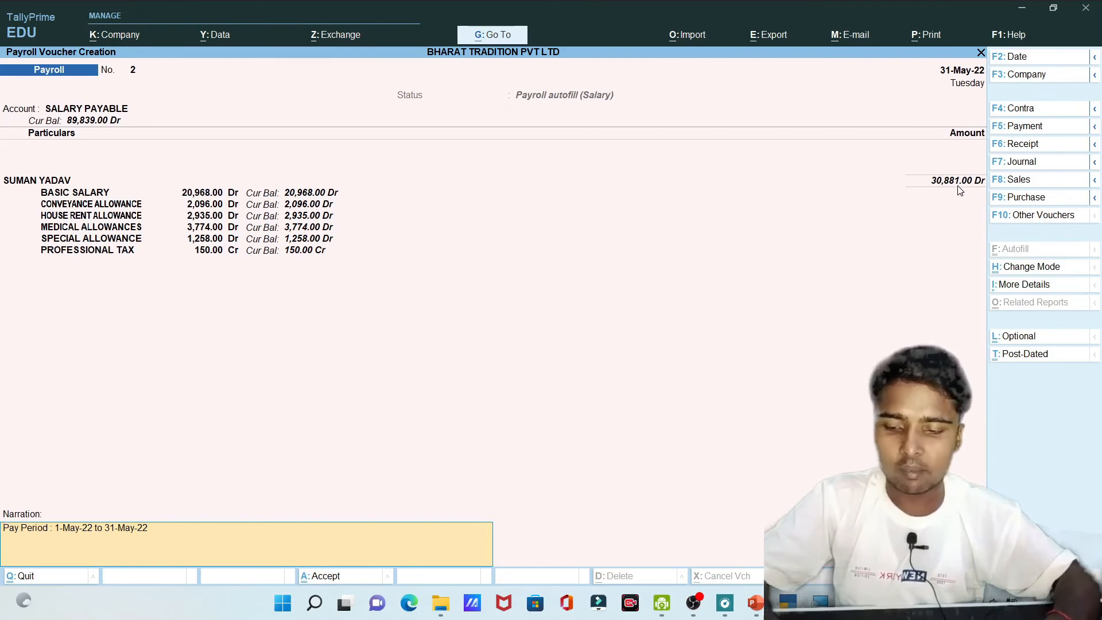
key(alt+Tab)
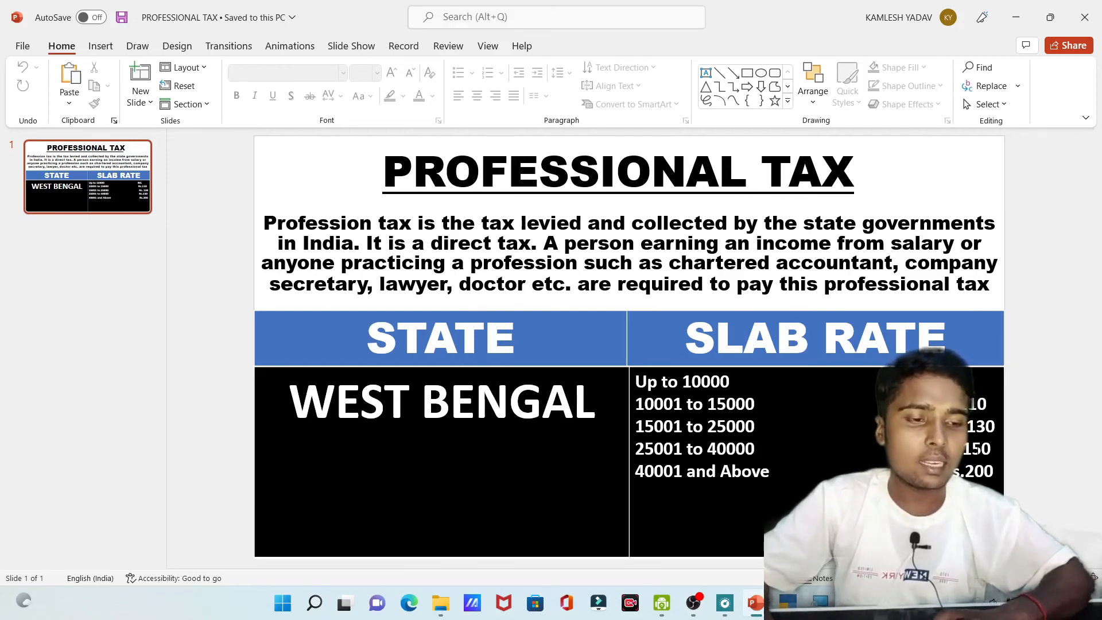
- Go back from the West Bengal Professional Tax slab slide to the TallyPrime payroll voucher
key(alt+Tab)
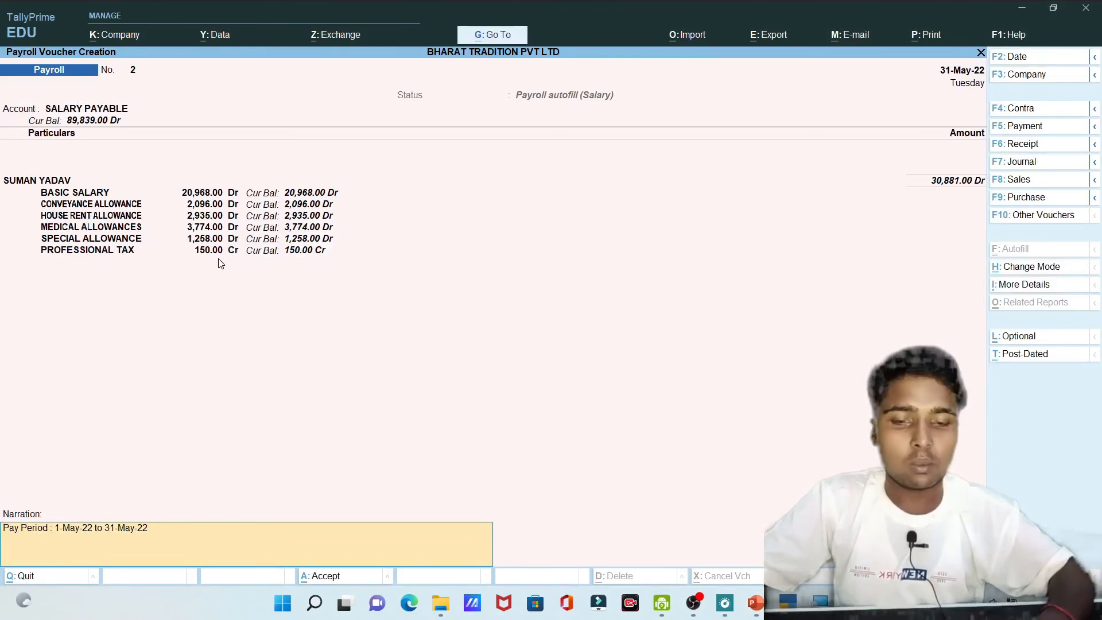
key(Return)
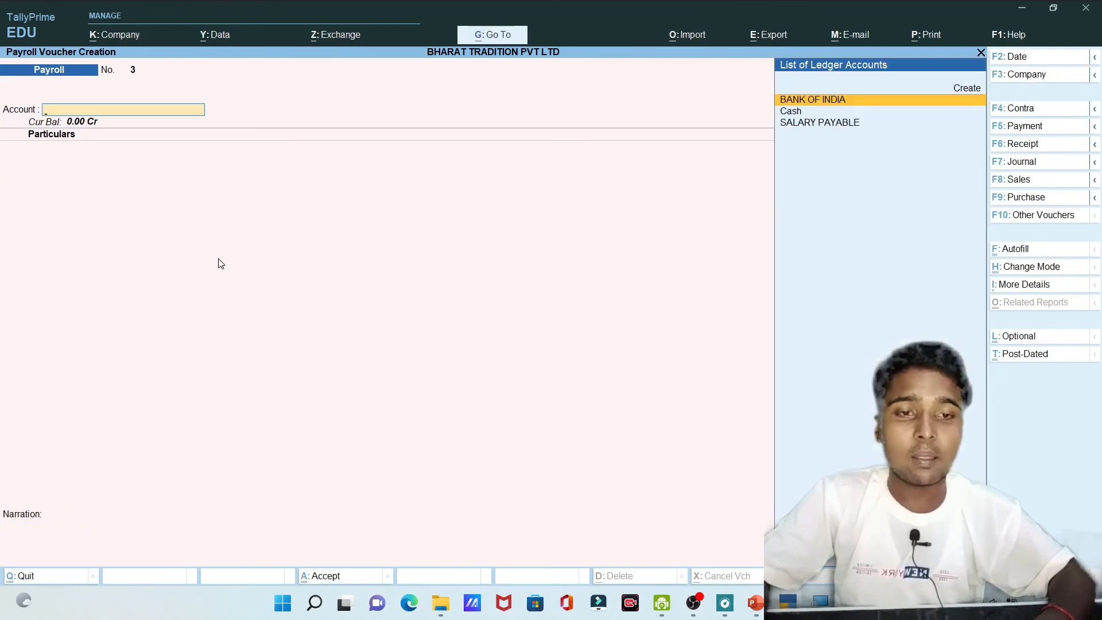
key(Escape)
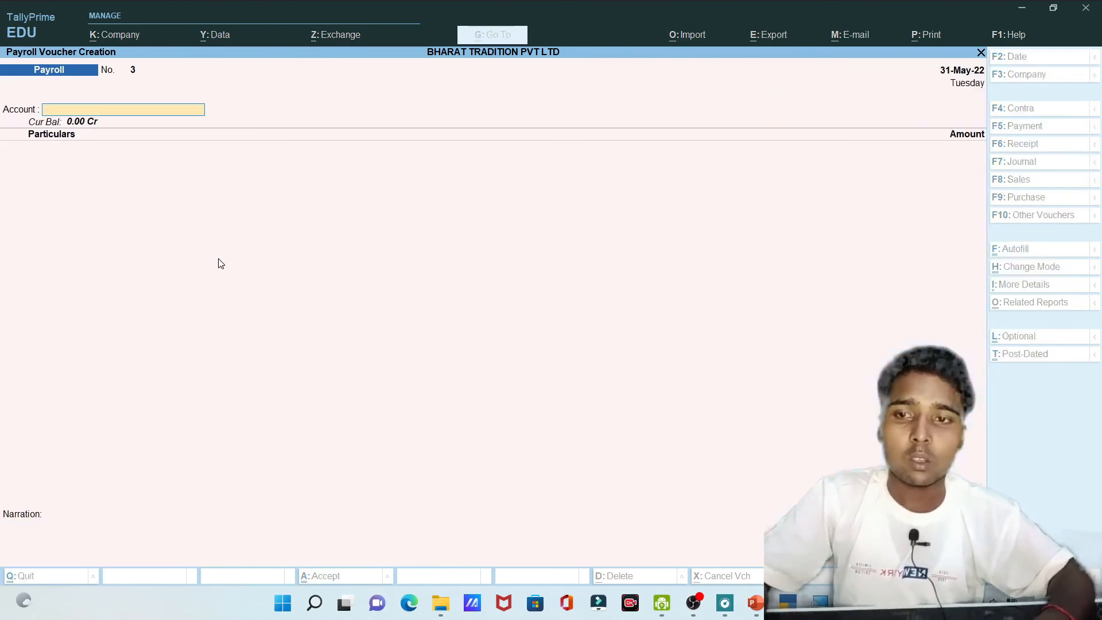
key(Escape)
key(Escape)
key(Escape)
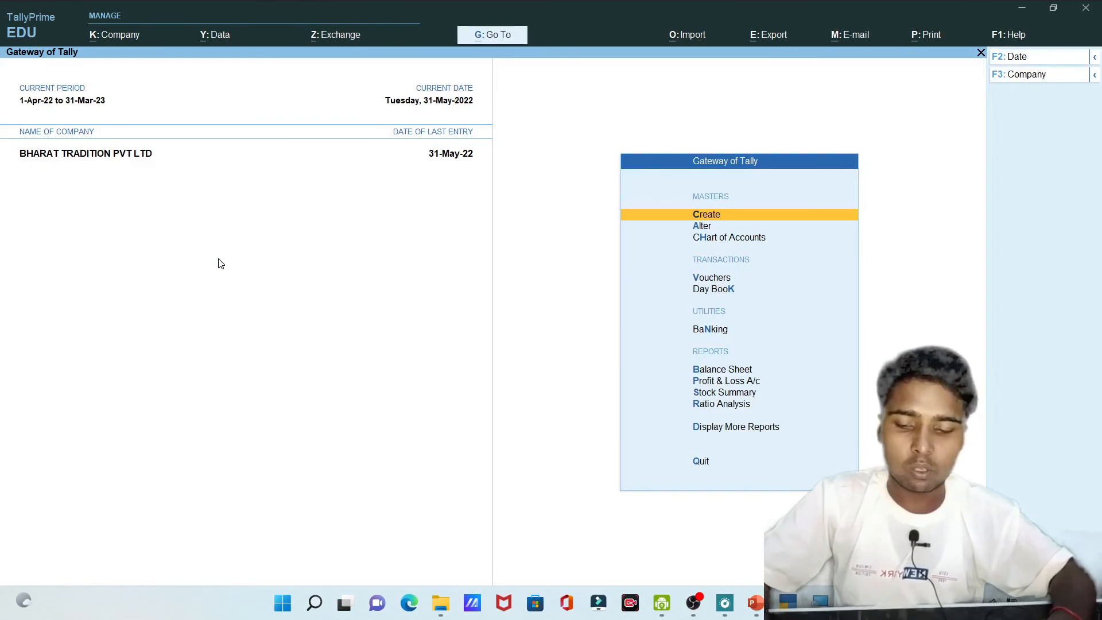
key(d)
key(Down)
key(Down)
key(Down)
key(Down)
key(Down)
key(Down)
key(Down)
key(Down)
key(Down)
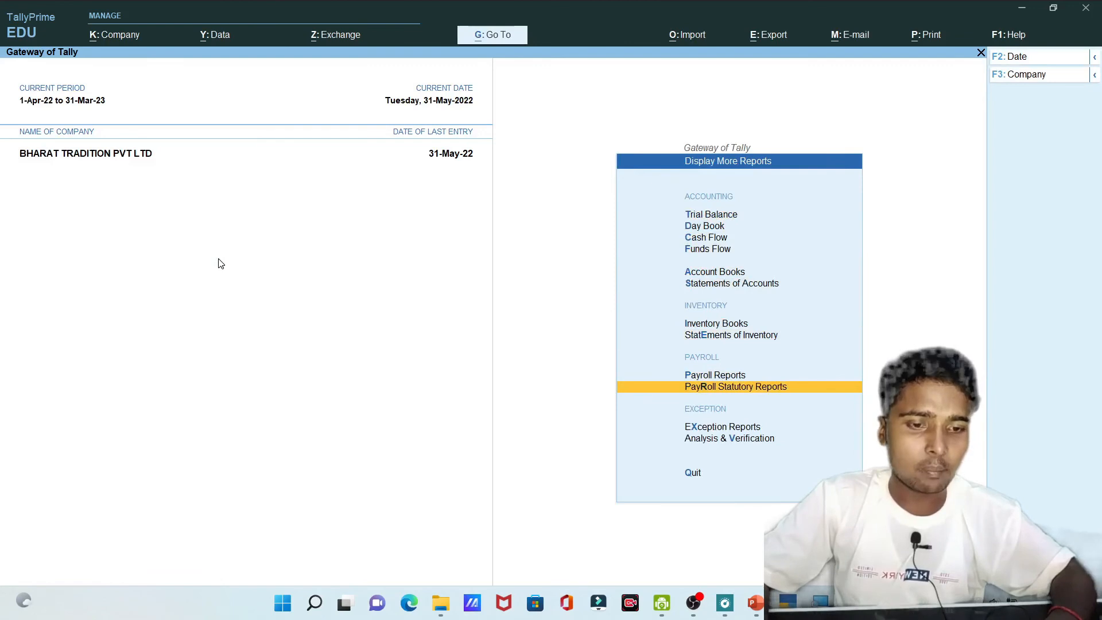
key(Up)
key(Return)
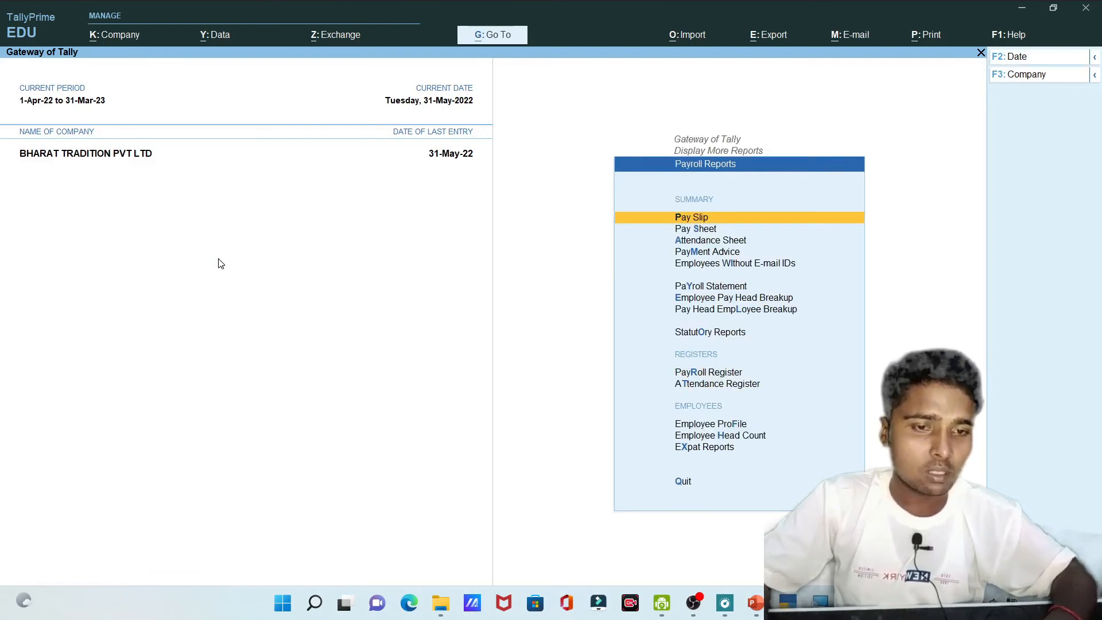
key(Return)
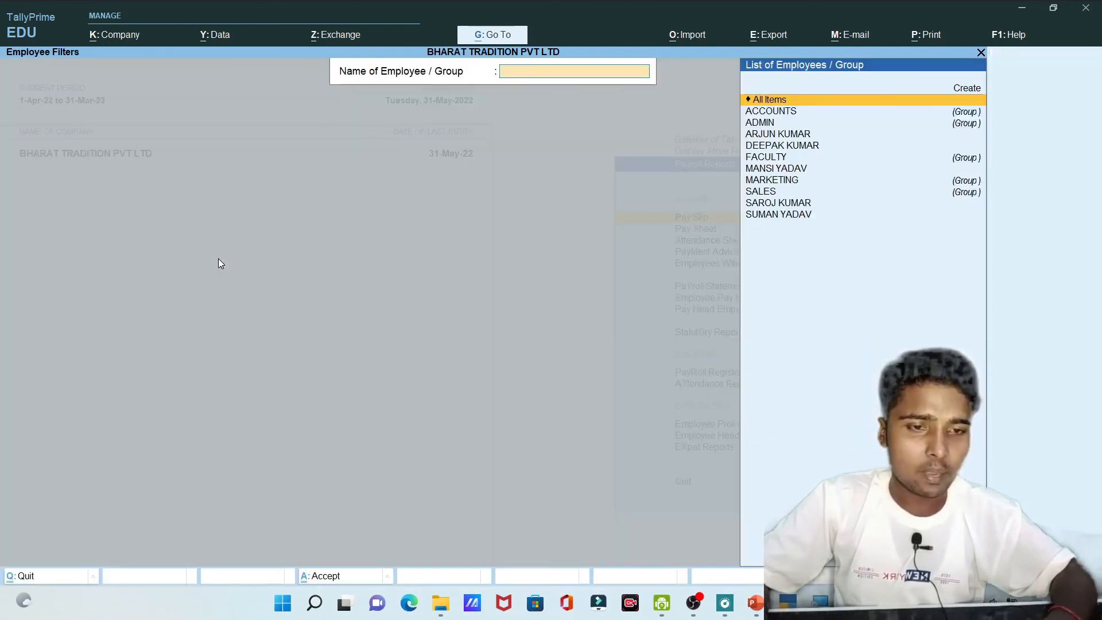
key(Down)
key(Down)
key(Down)
key(Down)
key(Down)
key(Down)
key(Down)
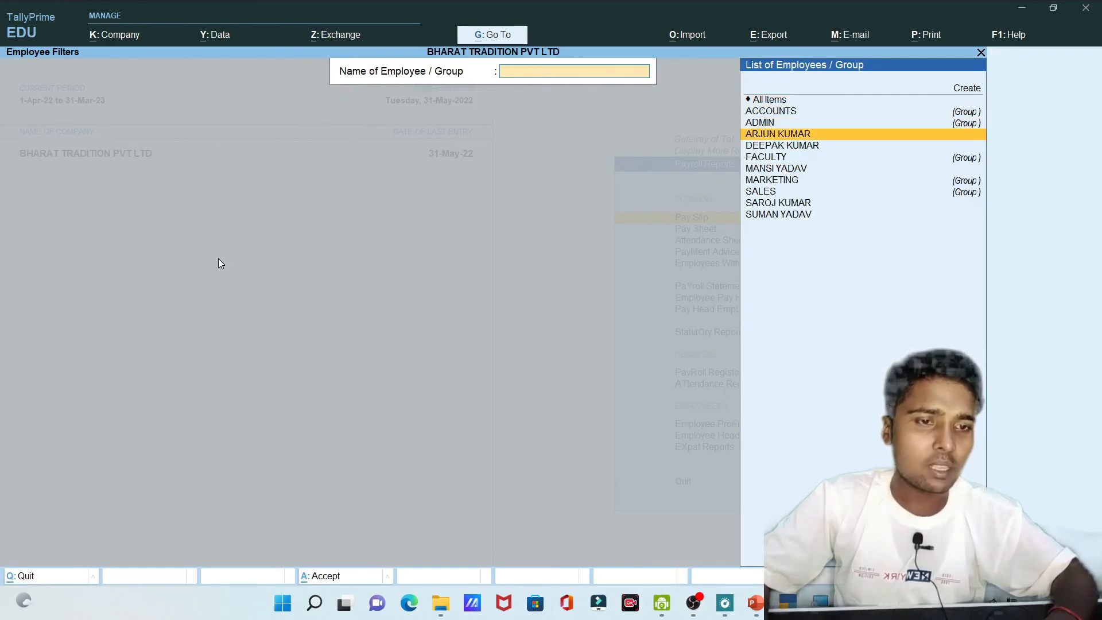
key(Up)
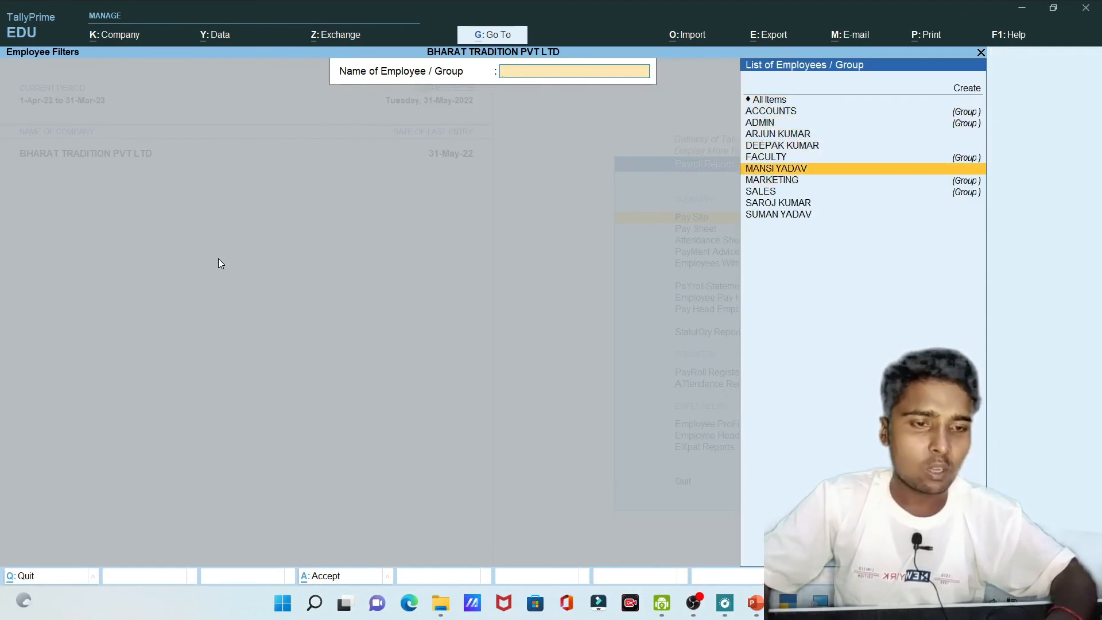
key(Return)
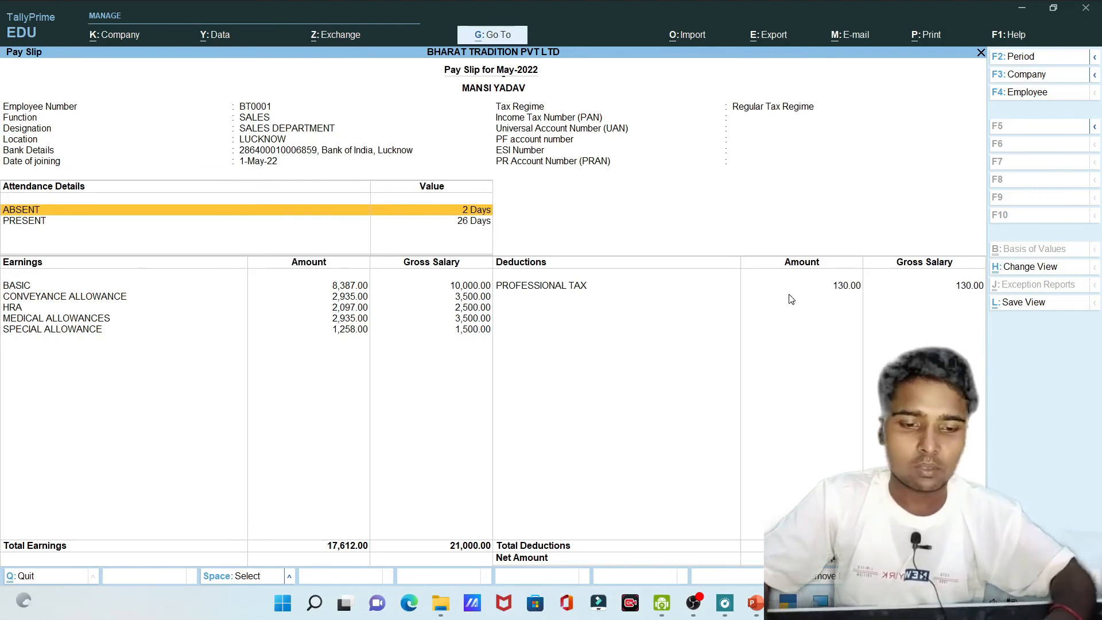
key(Escape)
key(Down)
key(Down)
key(Down)
key(Down)
key(Down)
key(Down)
key(Down)
key(Down)
key(Down)
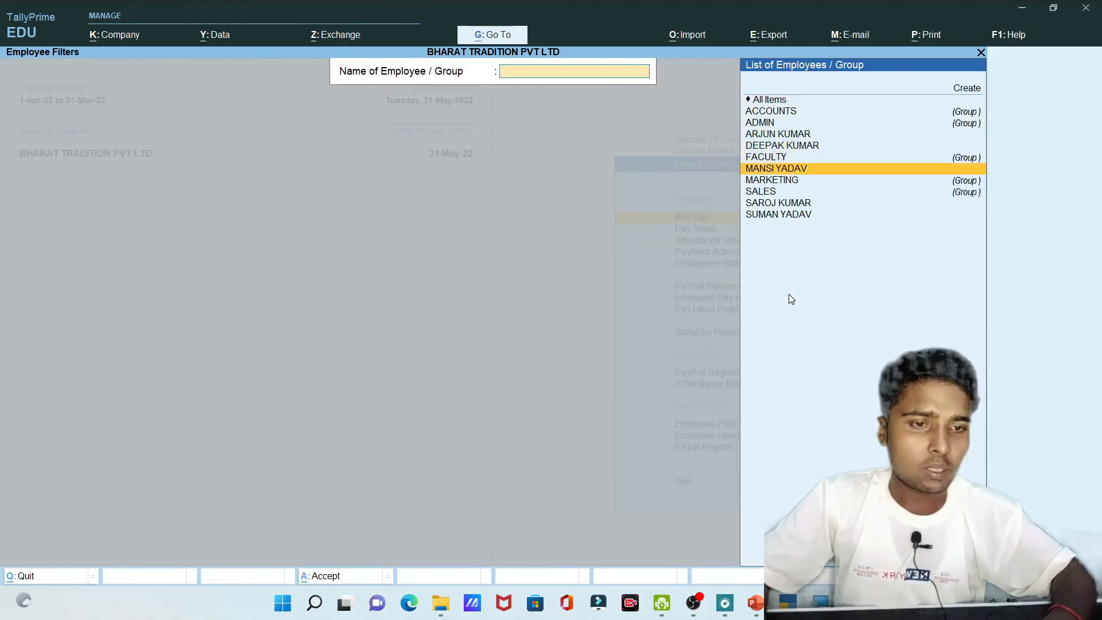
key(Down)
key(Return)
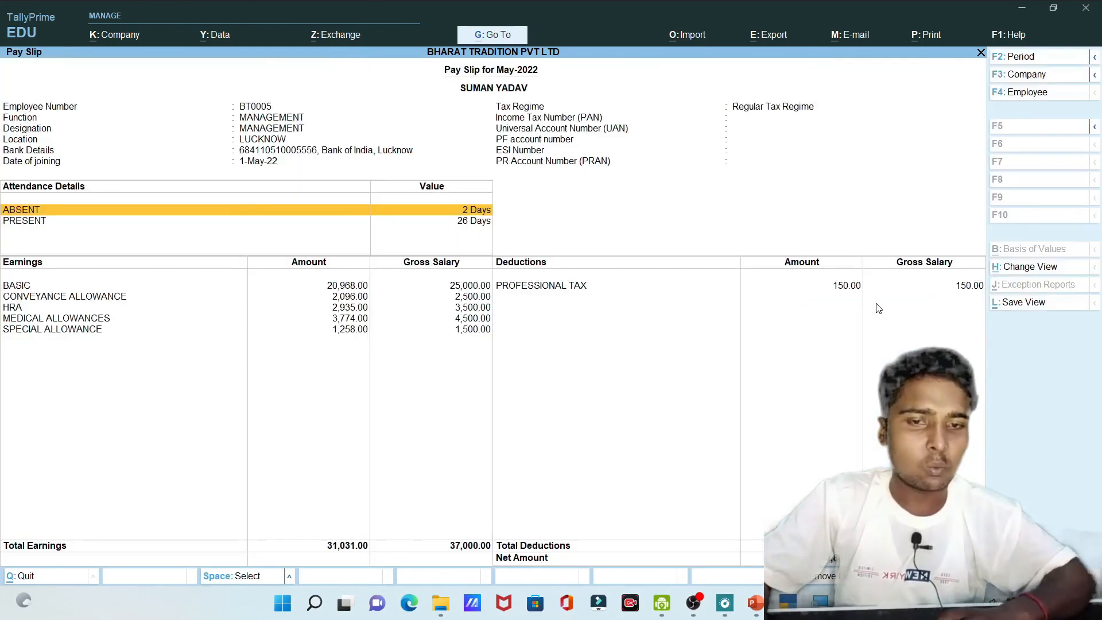
key(ctrl)
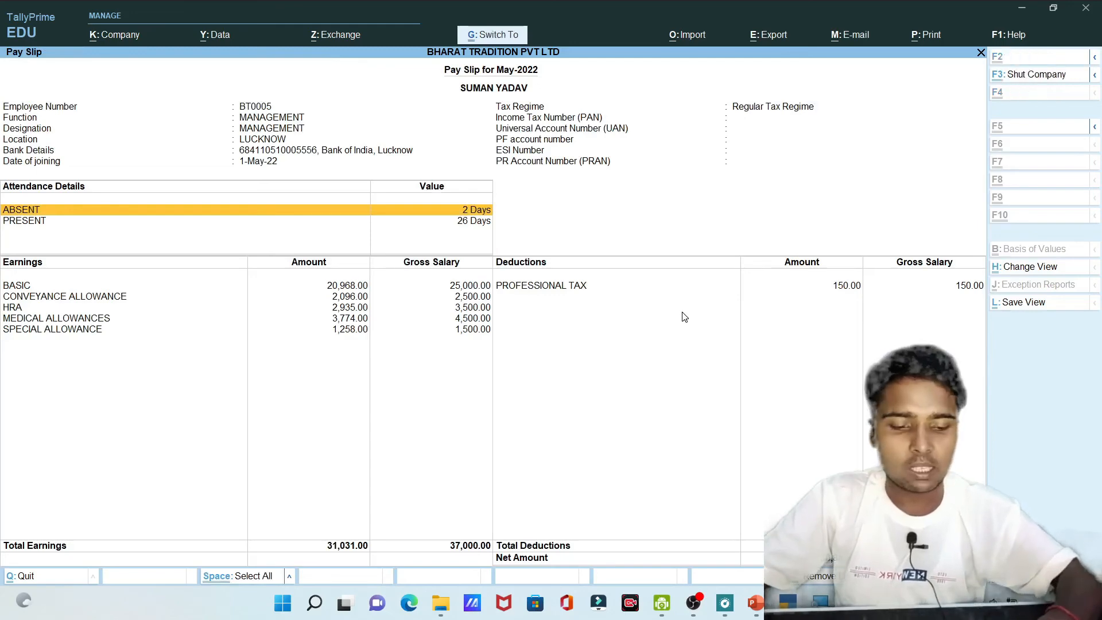
key(ctrl+p)
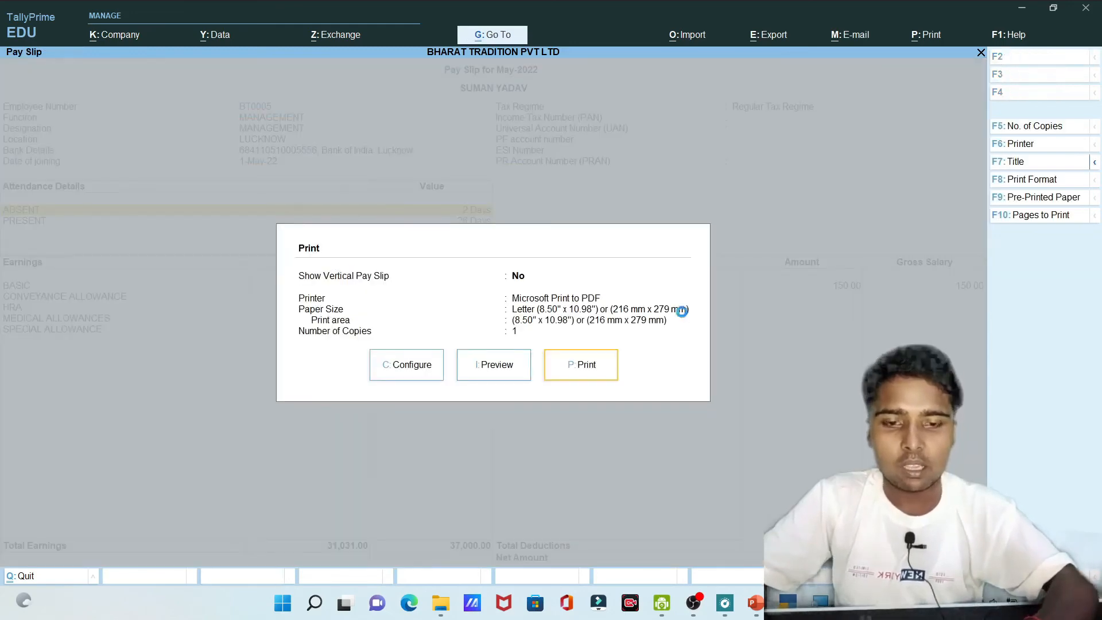
key(i)
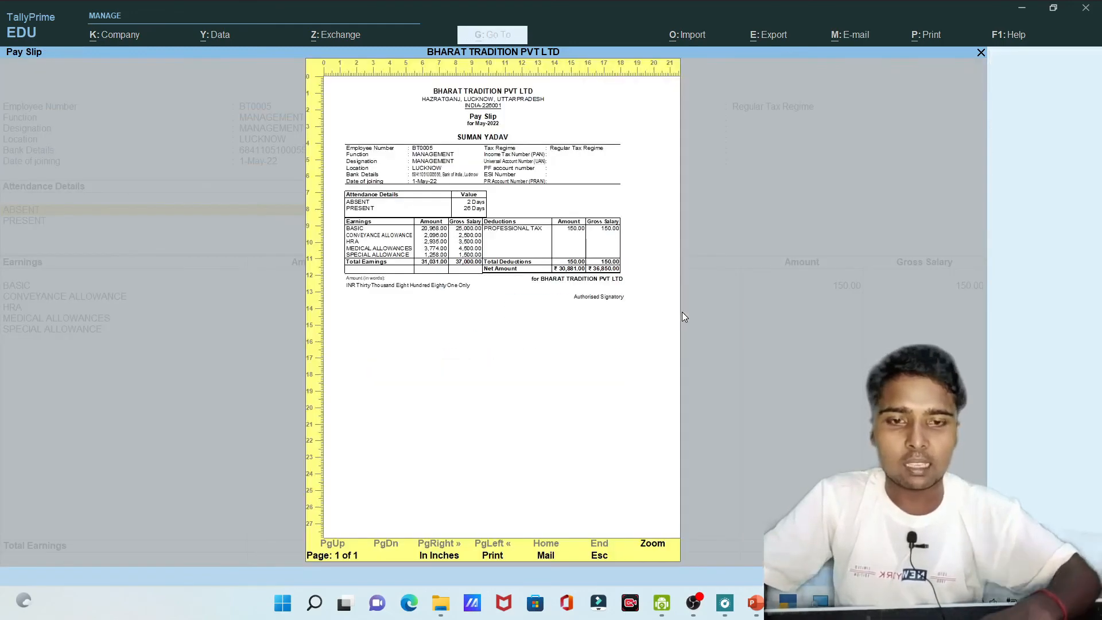
click(655, 544)
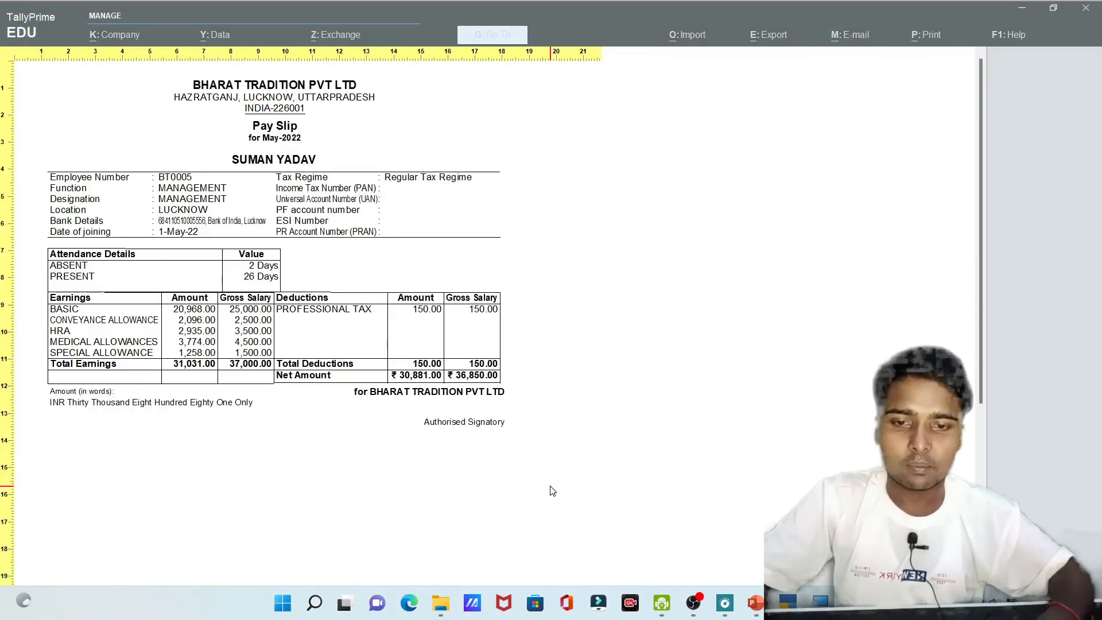
key(Escape)
key(Escape)
key(Escape)
key(Escape)
key(Escape)
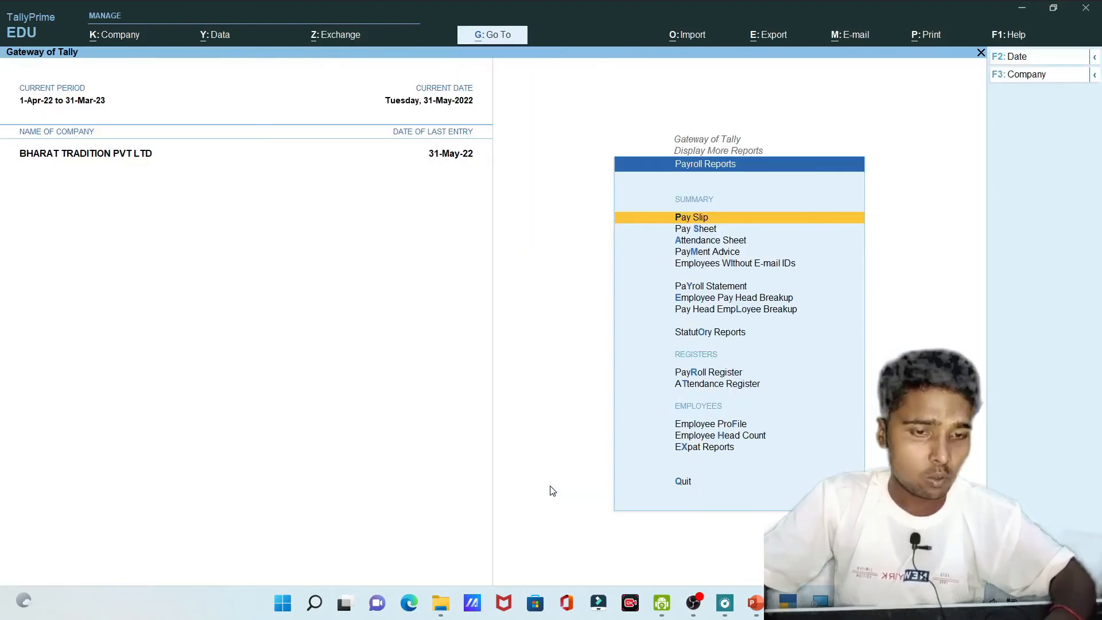
key(Down)
key(Down)
key(Down)
key(Down)
key(Down)
key(Down)
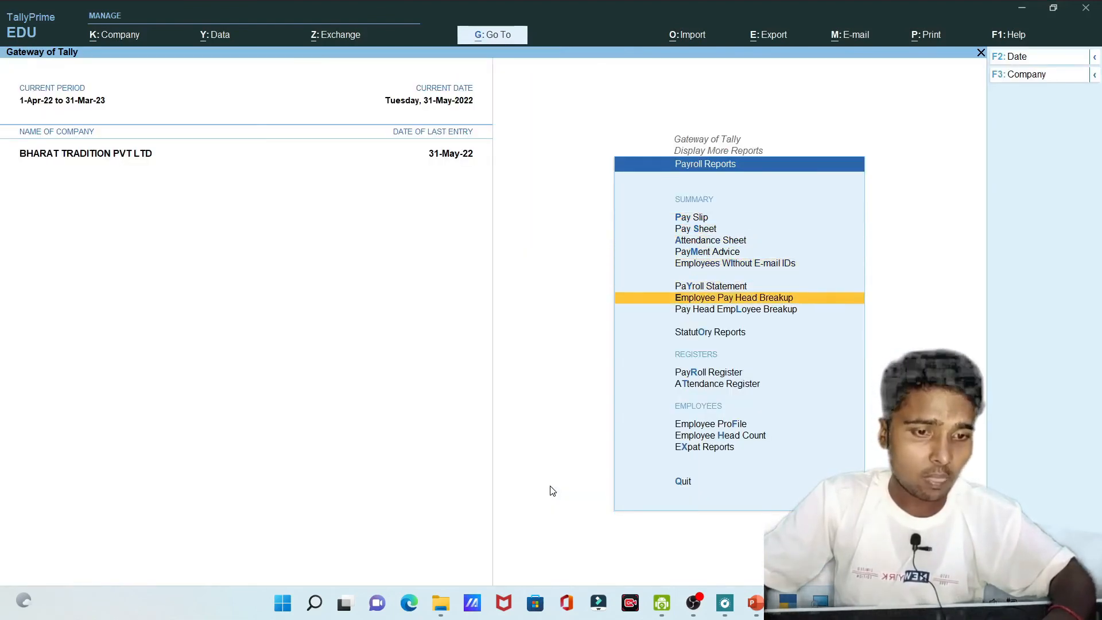
- Print-preview the May-22 Professional Tax monthly statement: 280.00 on 48,643.00 gross wages
key(Down)
key(Down)
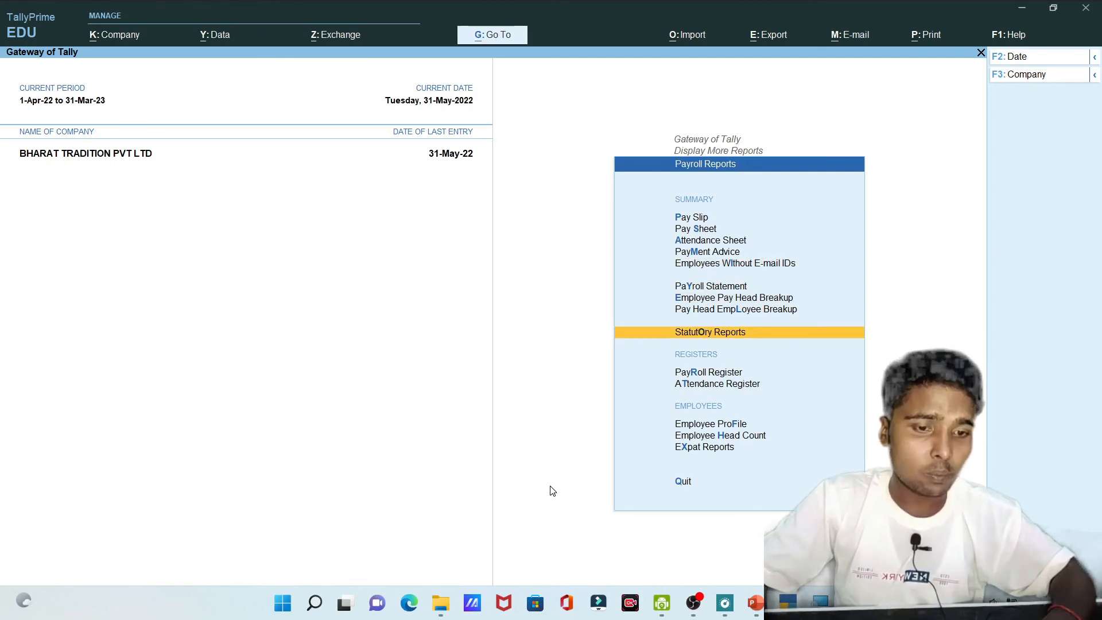
key(Return)
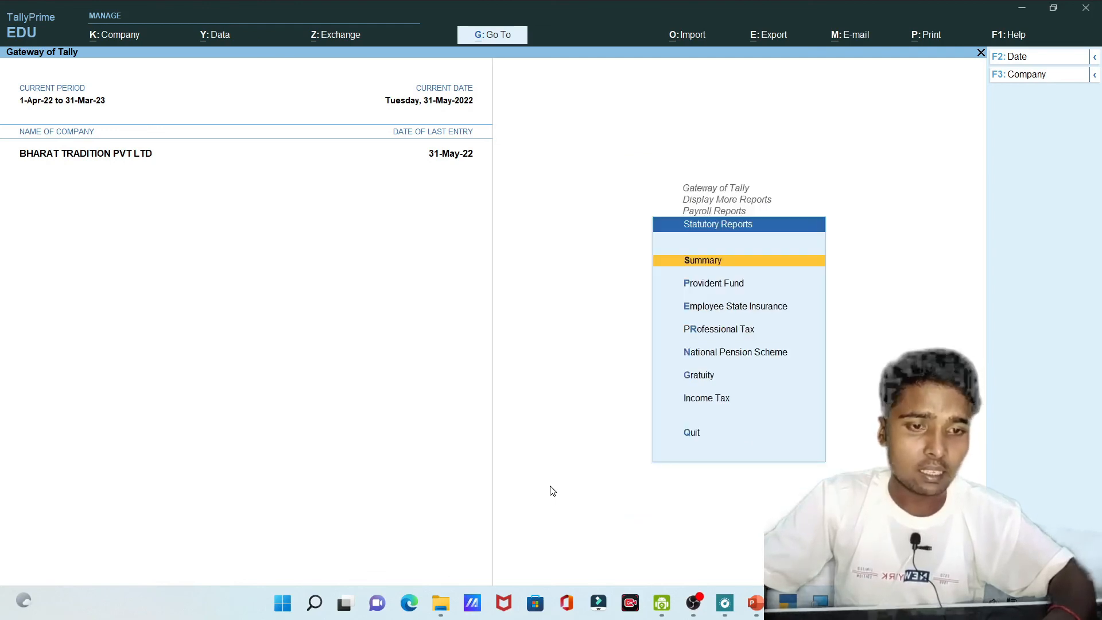
key(Down)
key(Down)
key(Down)
key(Down)
key(Up)
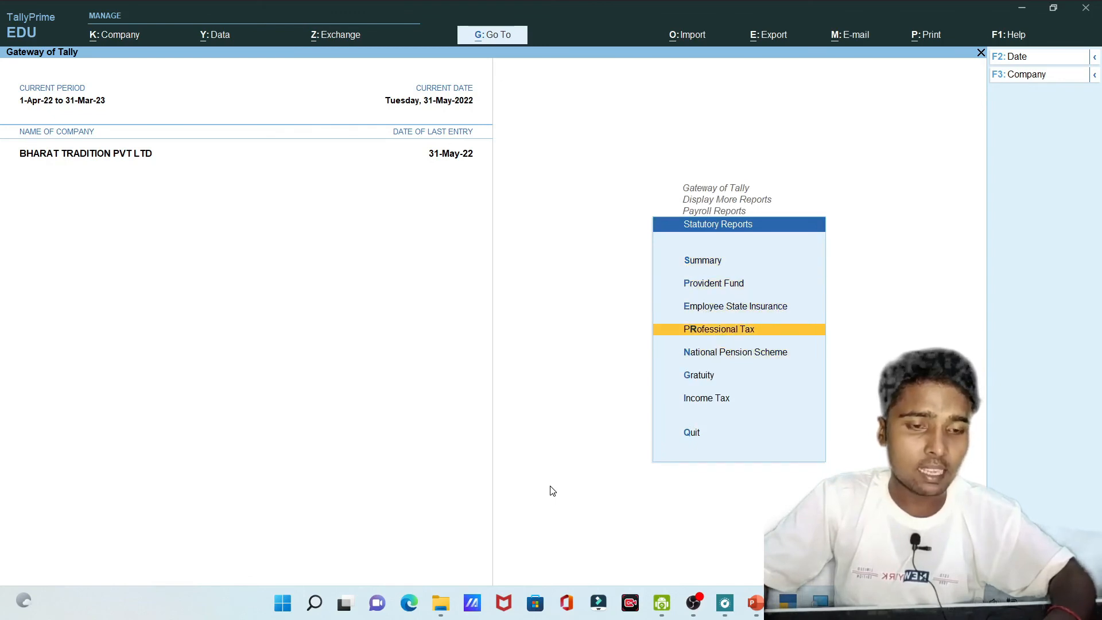
key(Return)
key(Return)
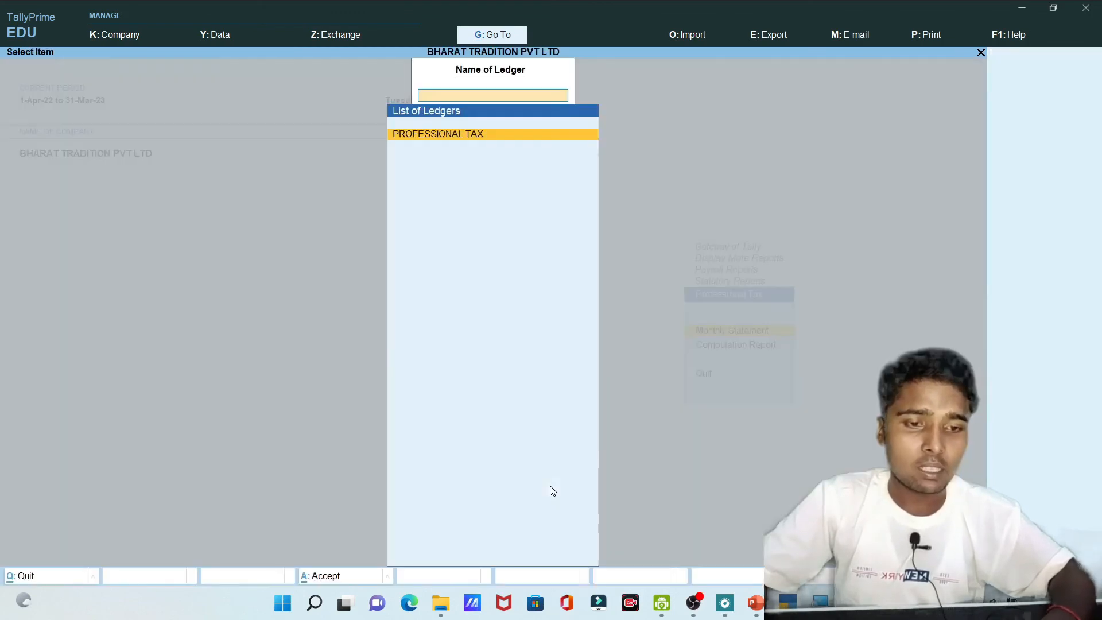
key(Return)
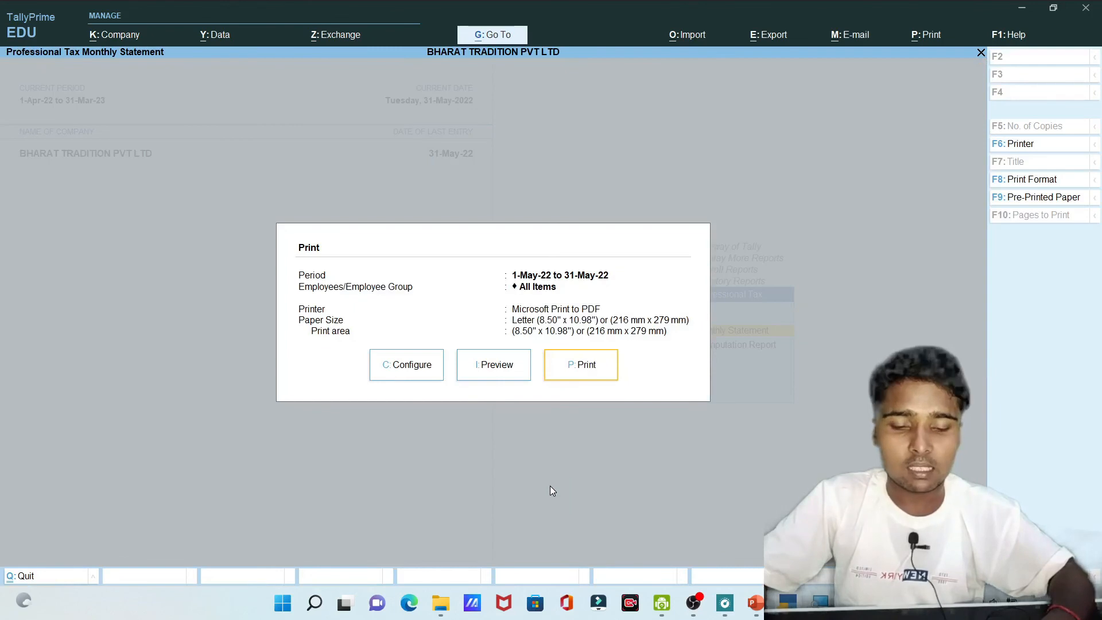
key(i)
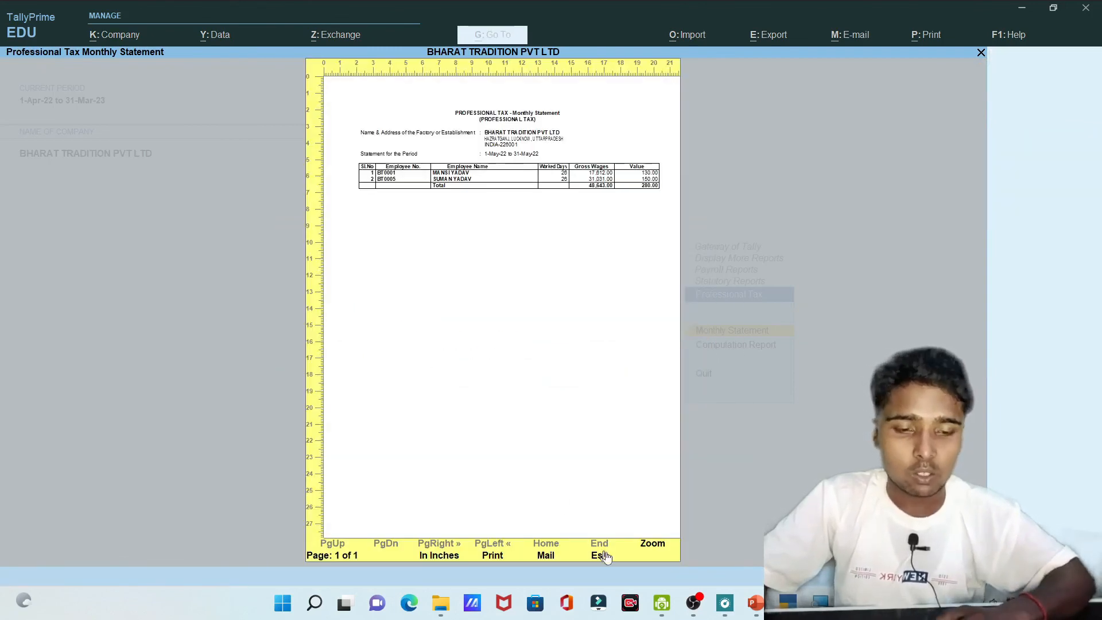
click(655, 546)
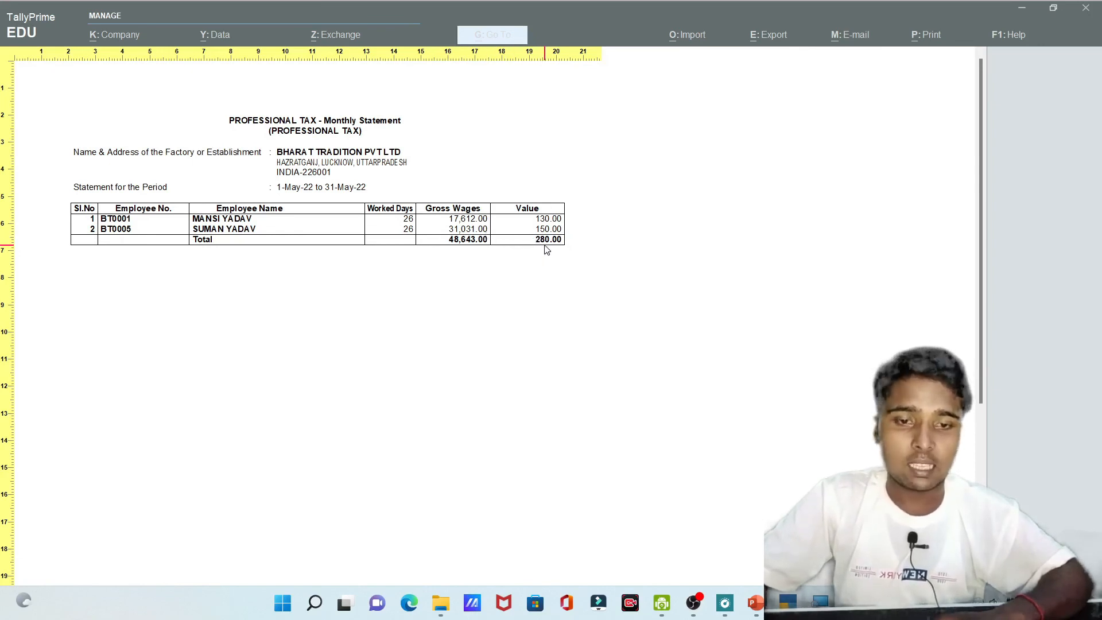
key(Escape)
key(Escape)
key(Escape)
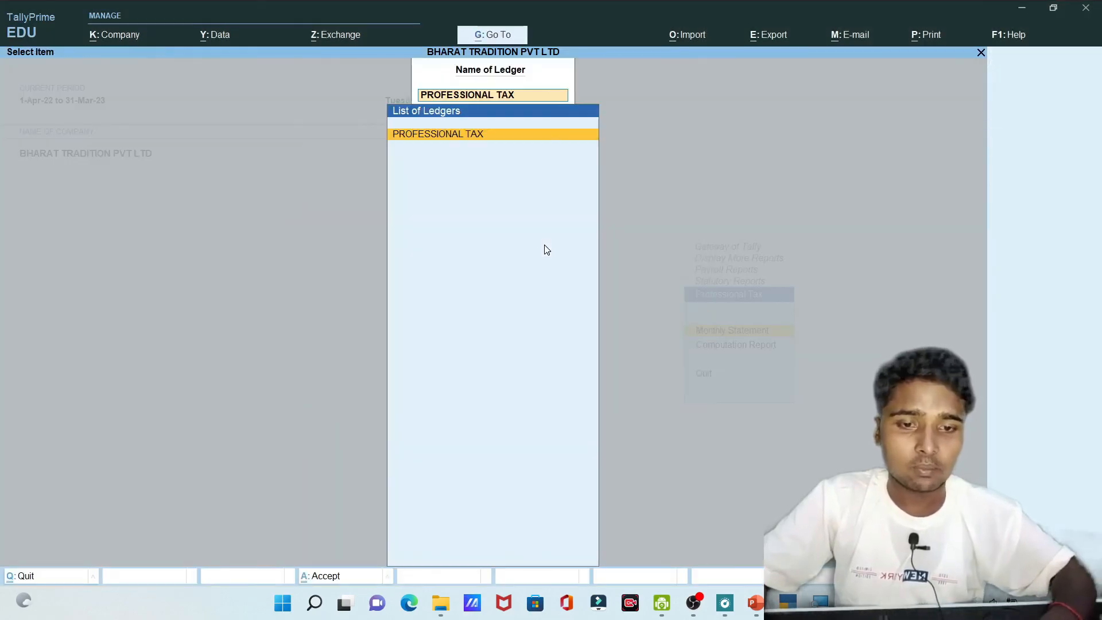
key(Escape)
key(Escape)
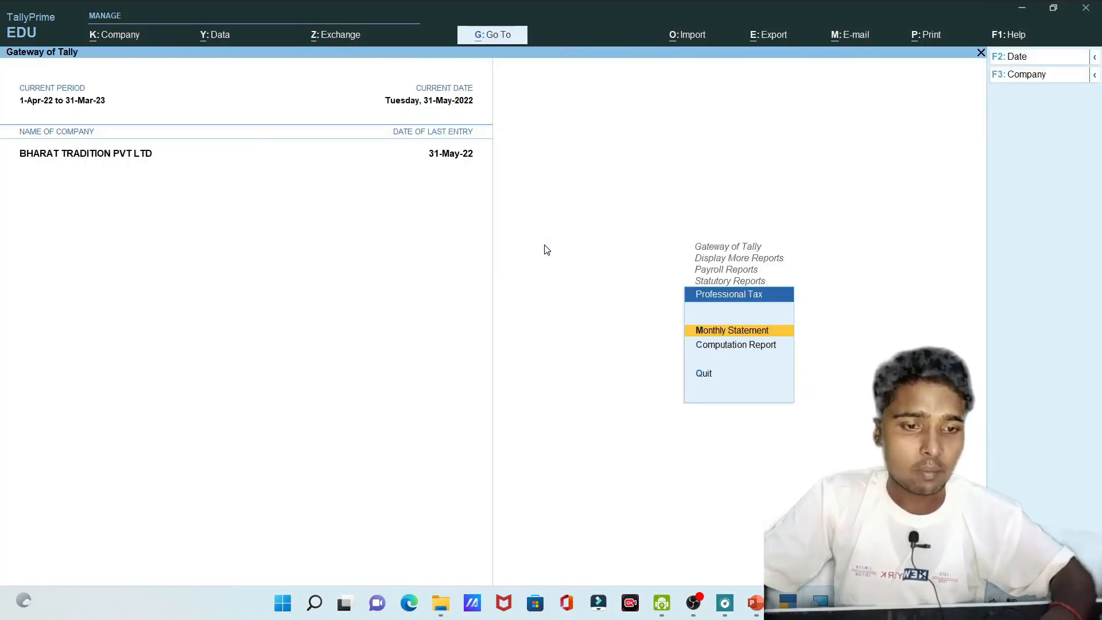